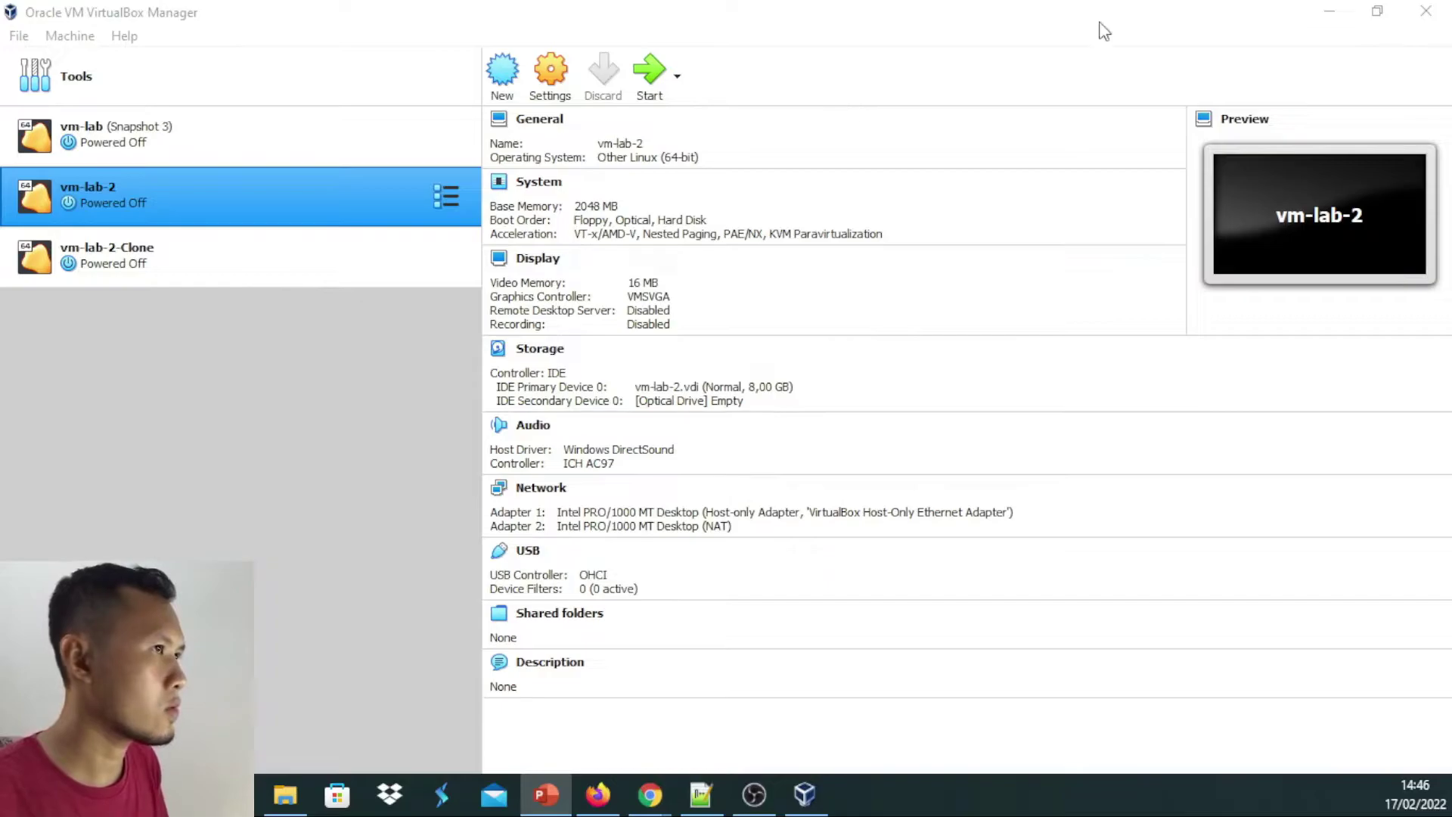
# Bring the VirtualBox Manager window to the front to show the three existing machines
pyautogui.click(1100, 13)
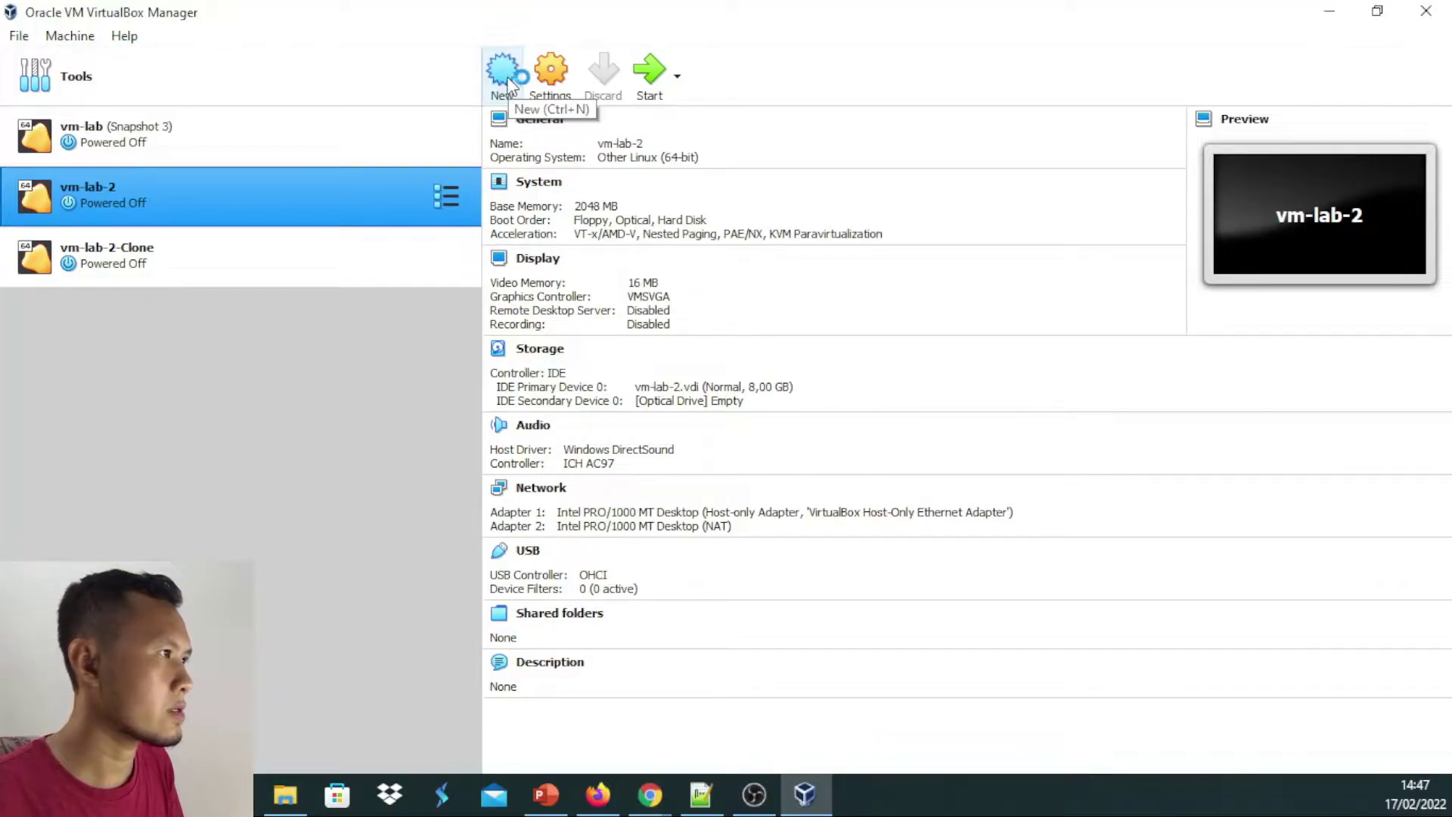
# Start a new machine named 'Centos 7', keeping the E:\Virtual Box VM folder
pyautogui.click(506, 85)
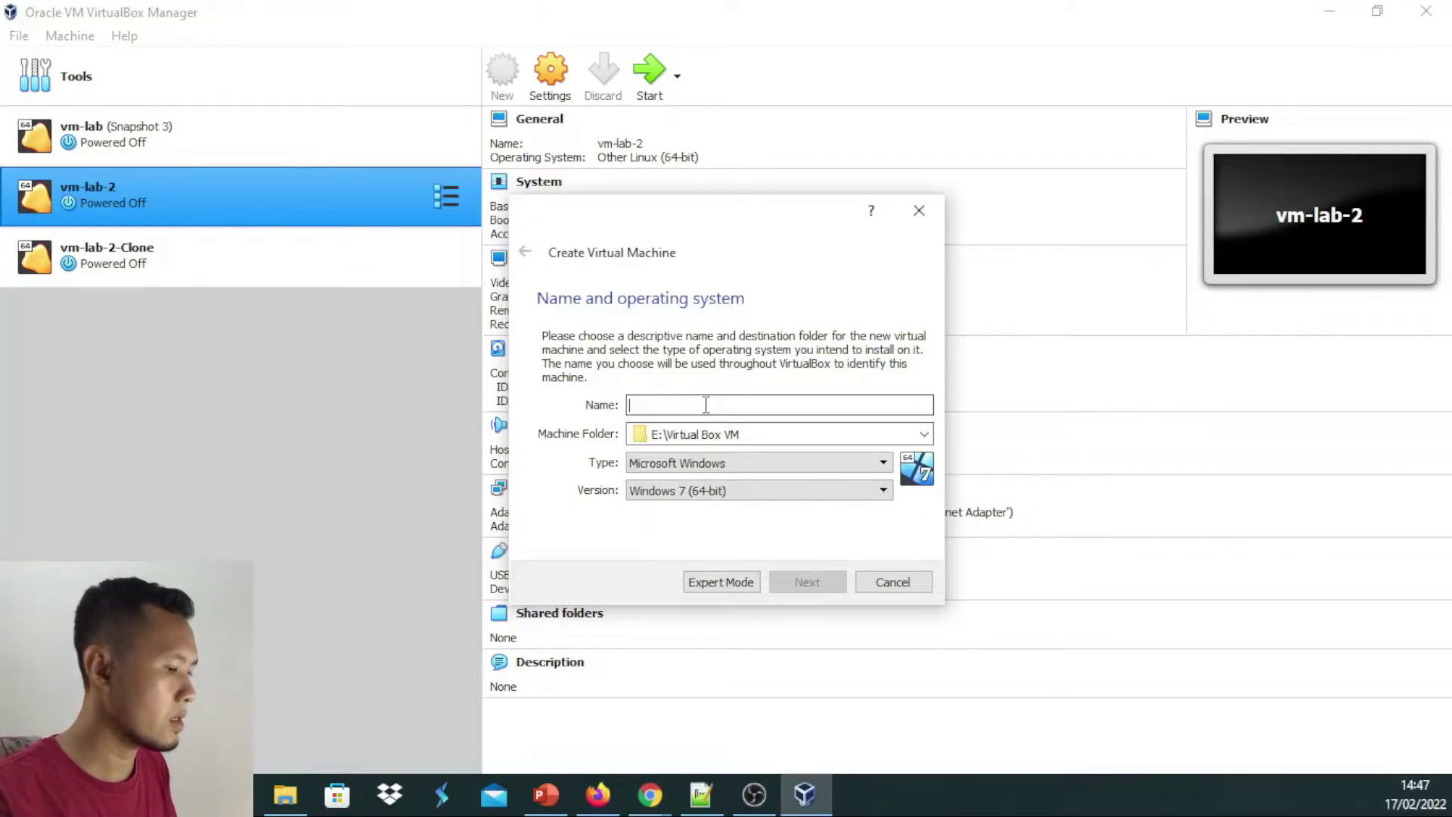
pyautogui.write('Cen')
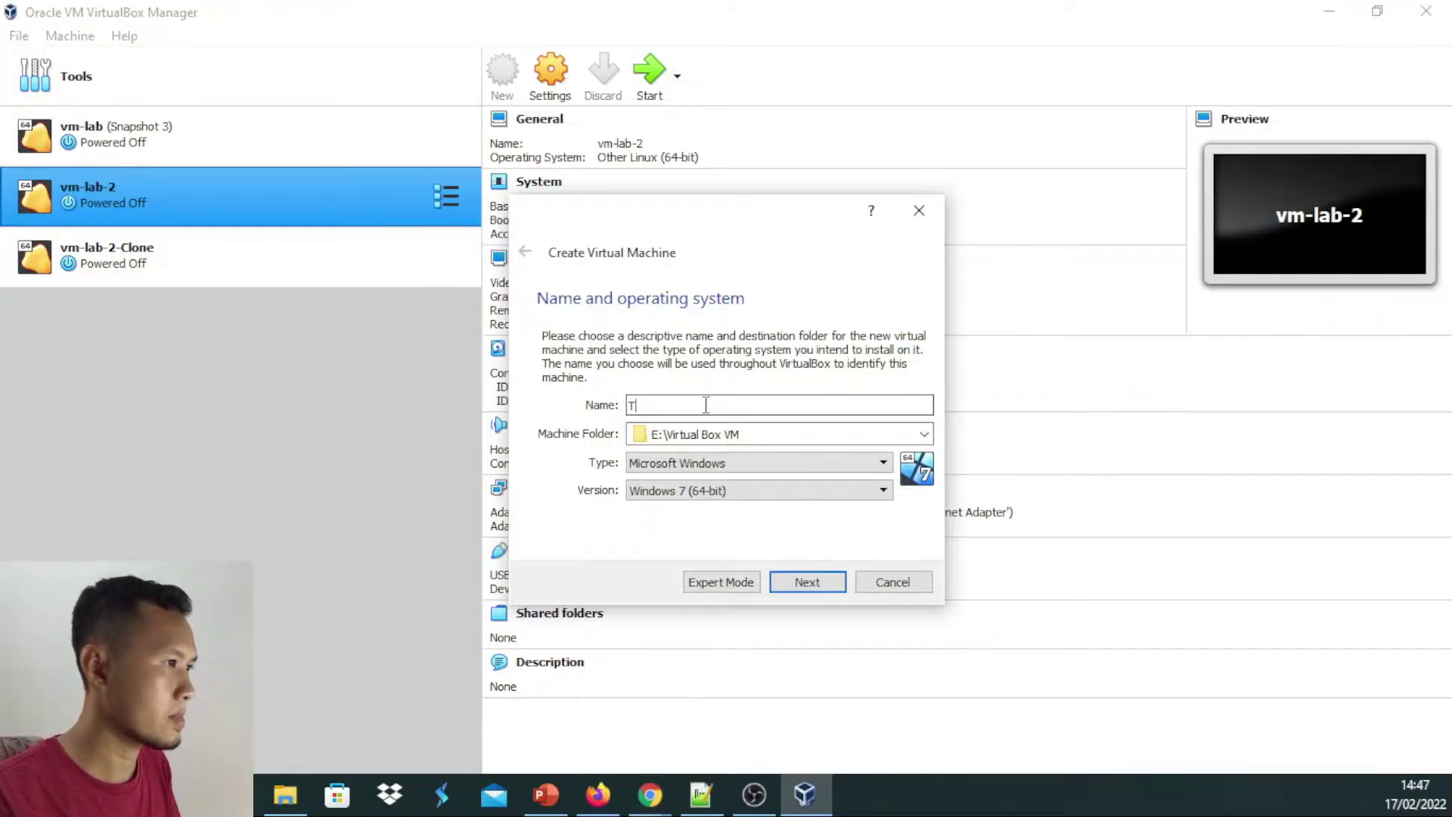
pyautogui.write('tos 7')
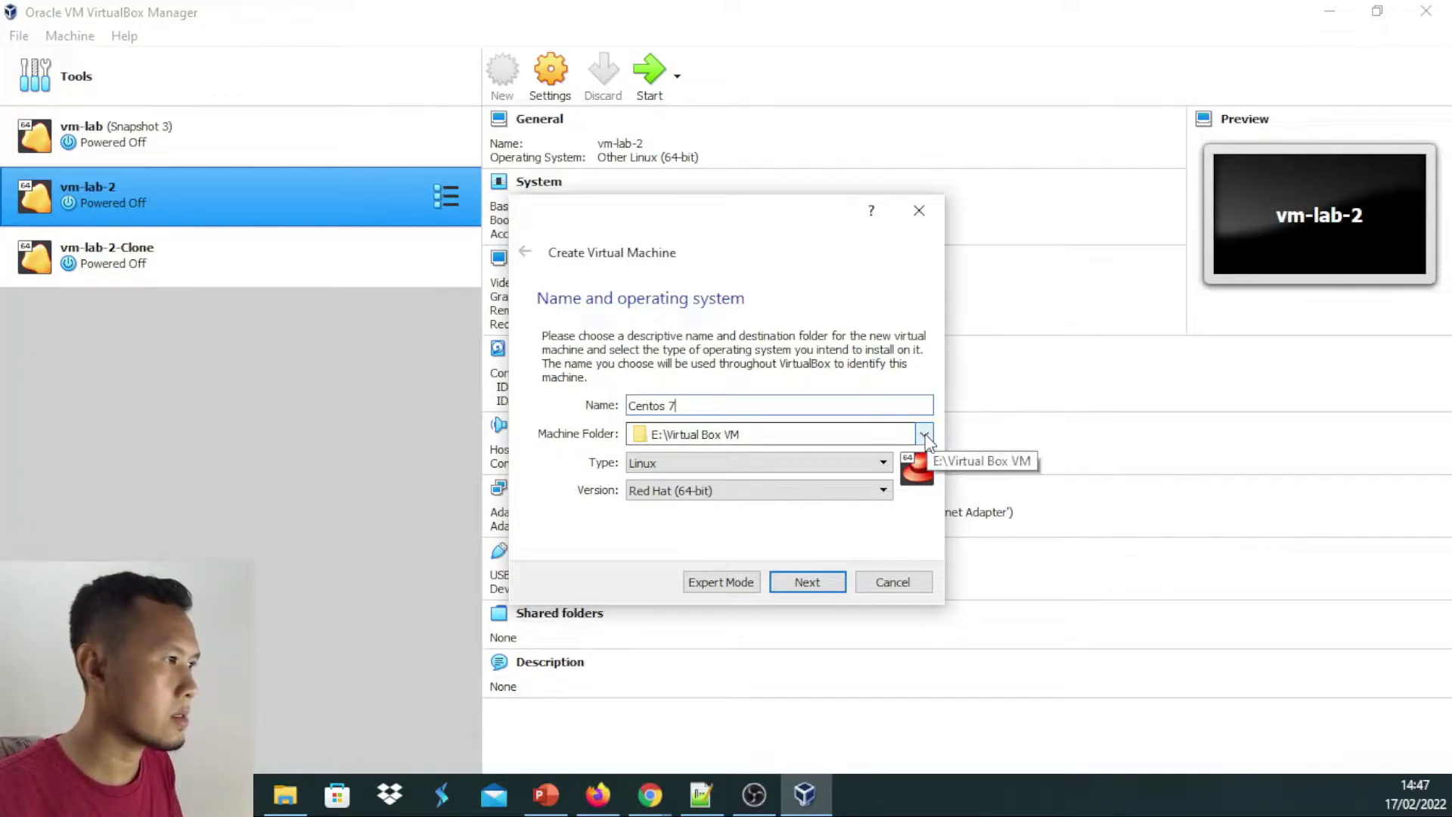
pyautogui.click(924, 435)
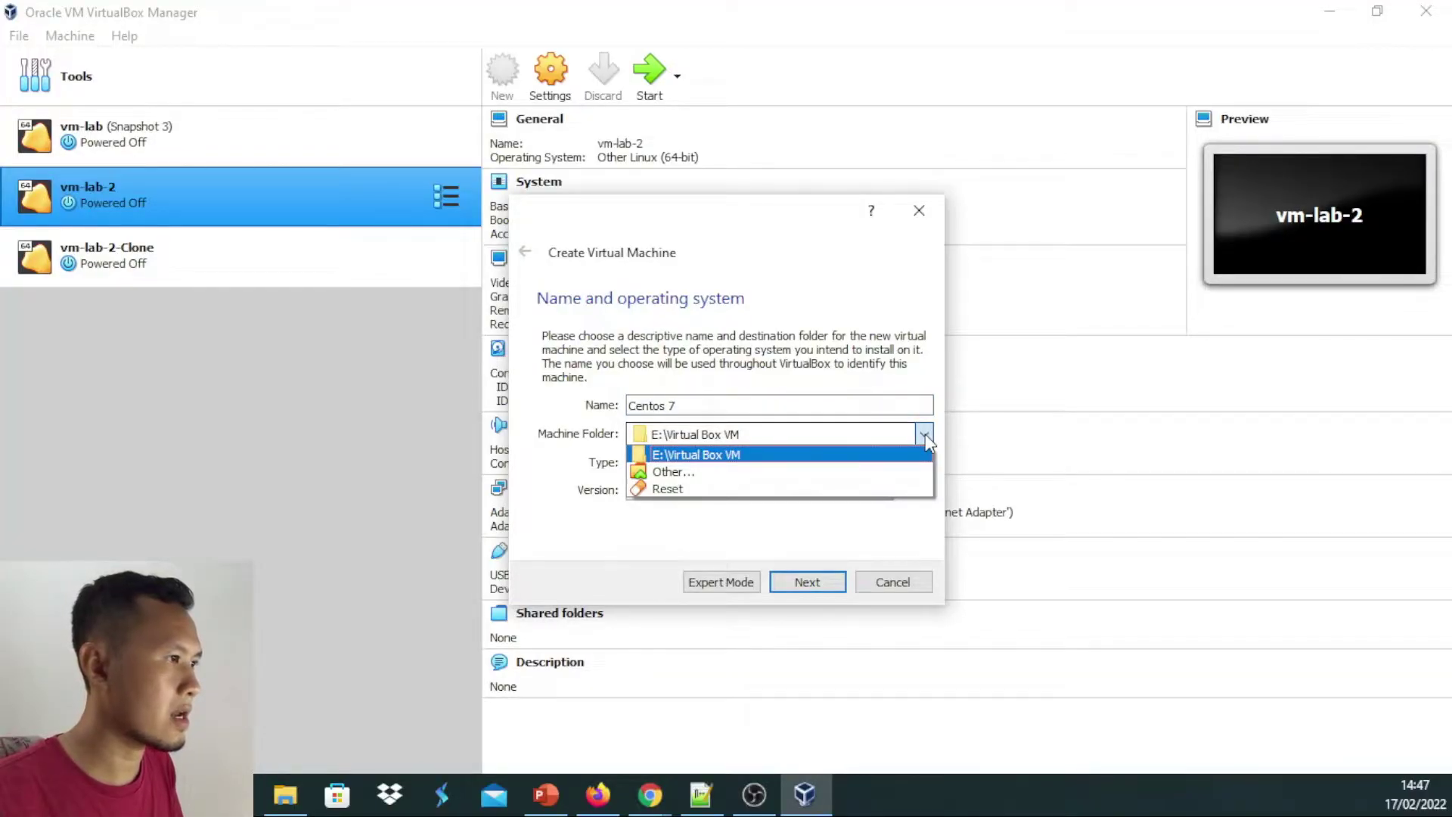
pyautogui.click(924, 435)
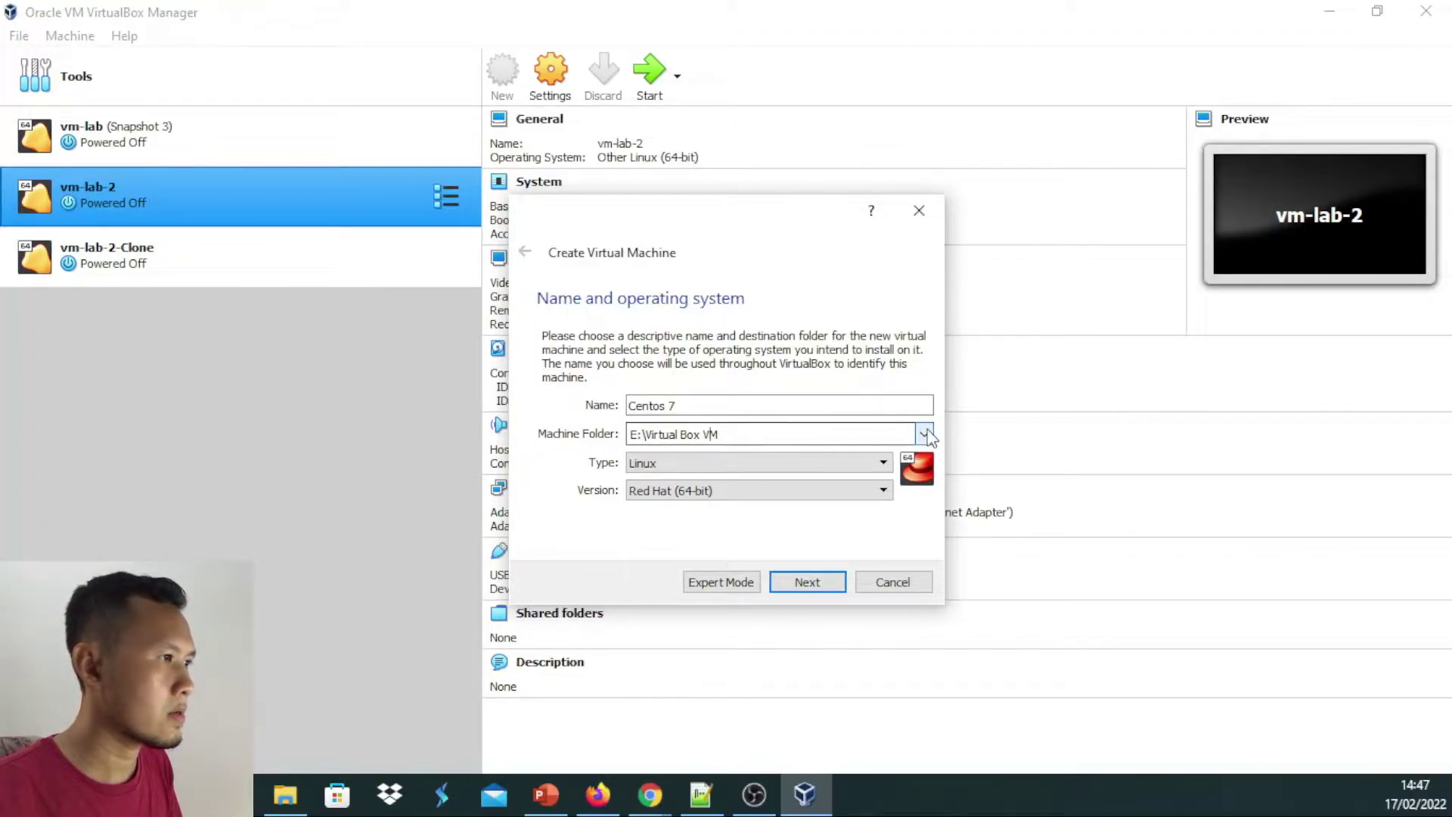
pyautogui.click(924, 434)
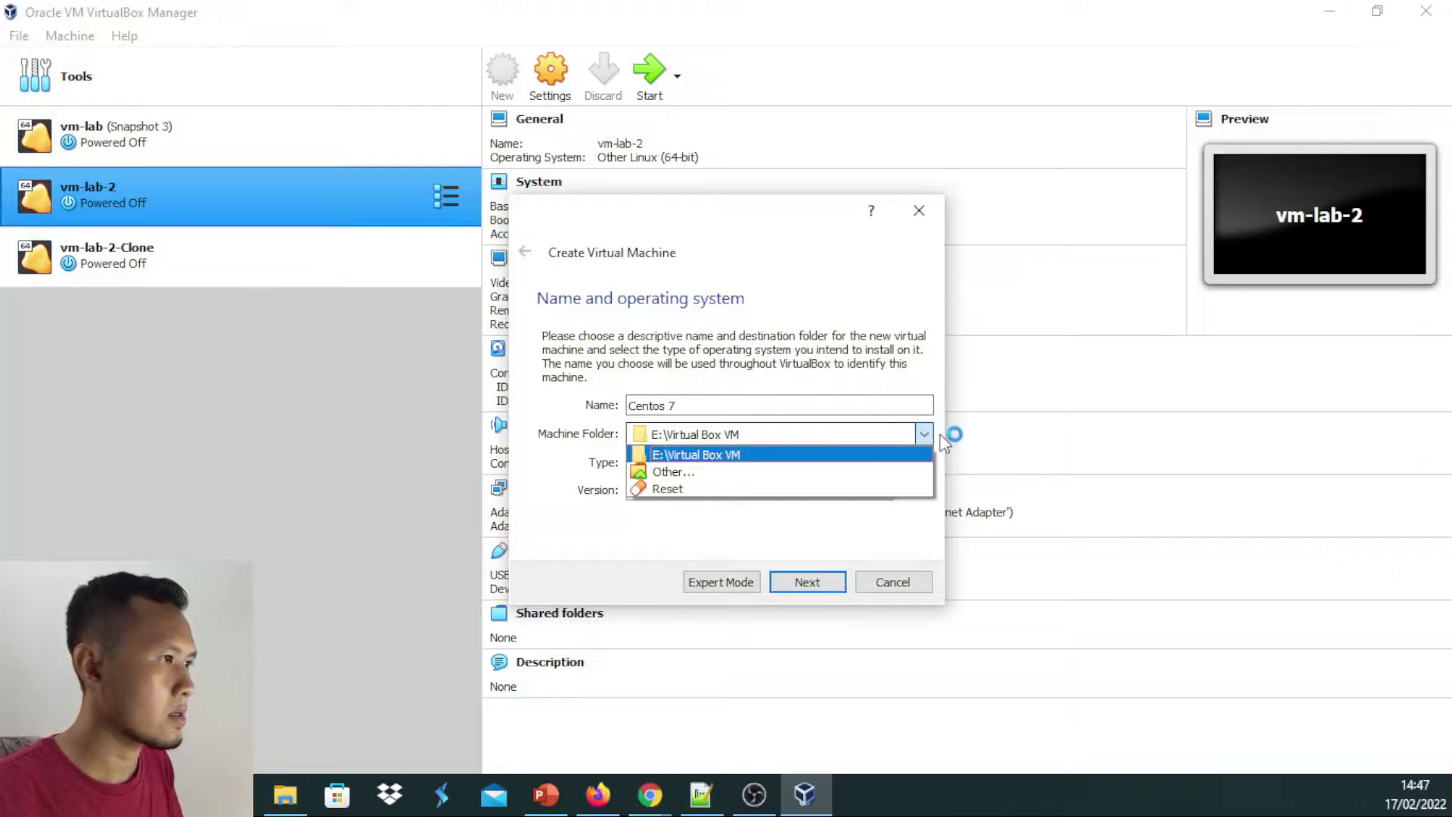
pyautogui.click(924, 434)
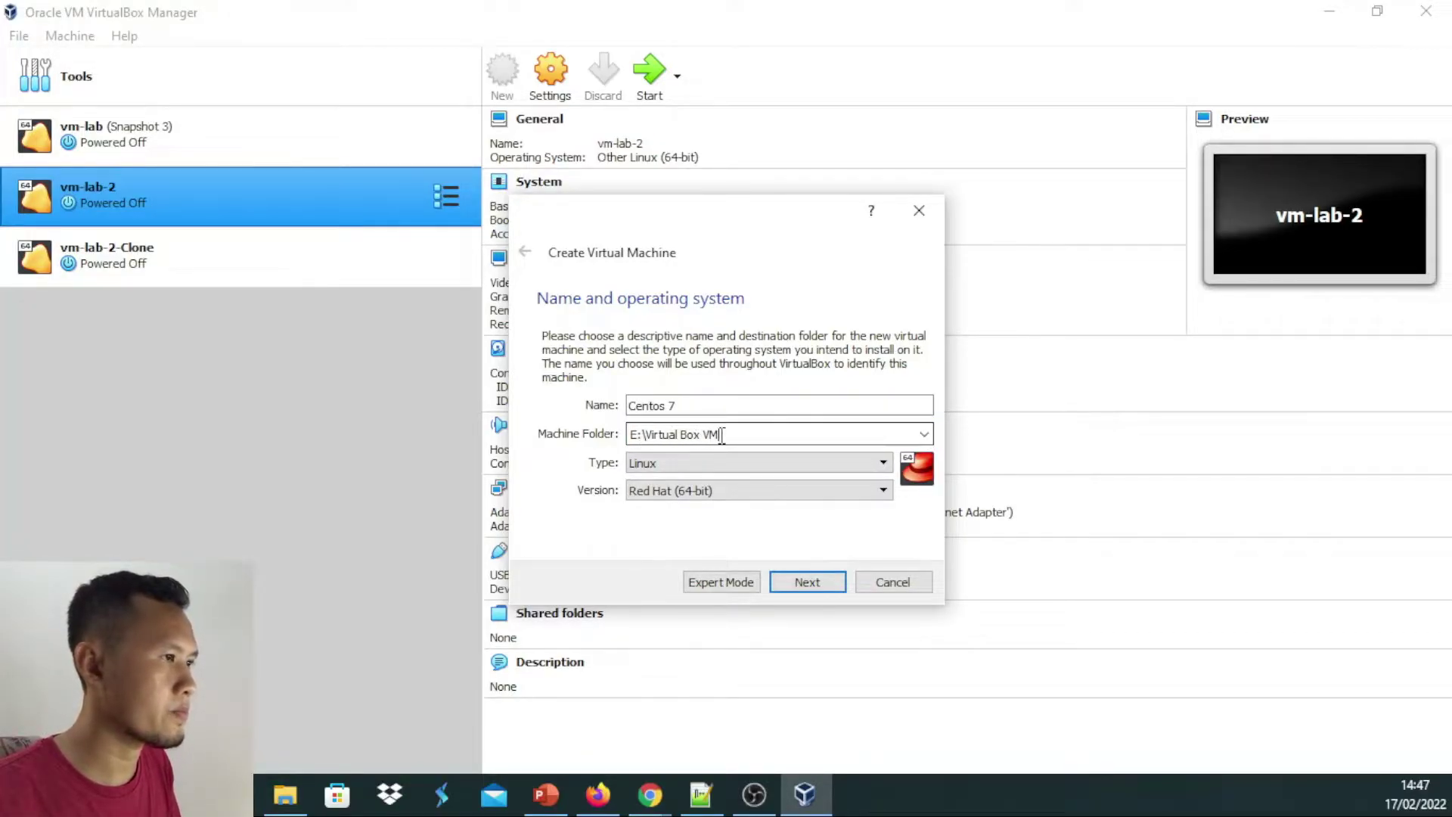
# Set the machine type to Linux and version to Other Linux (64-bit)
pyautogui.click(791, 463)
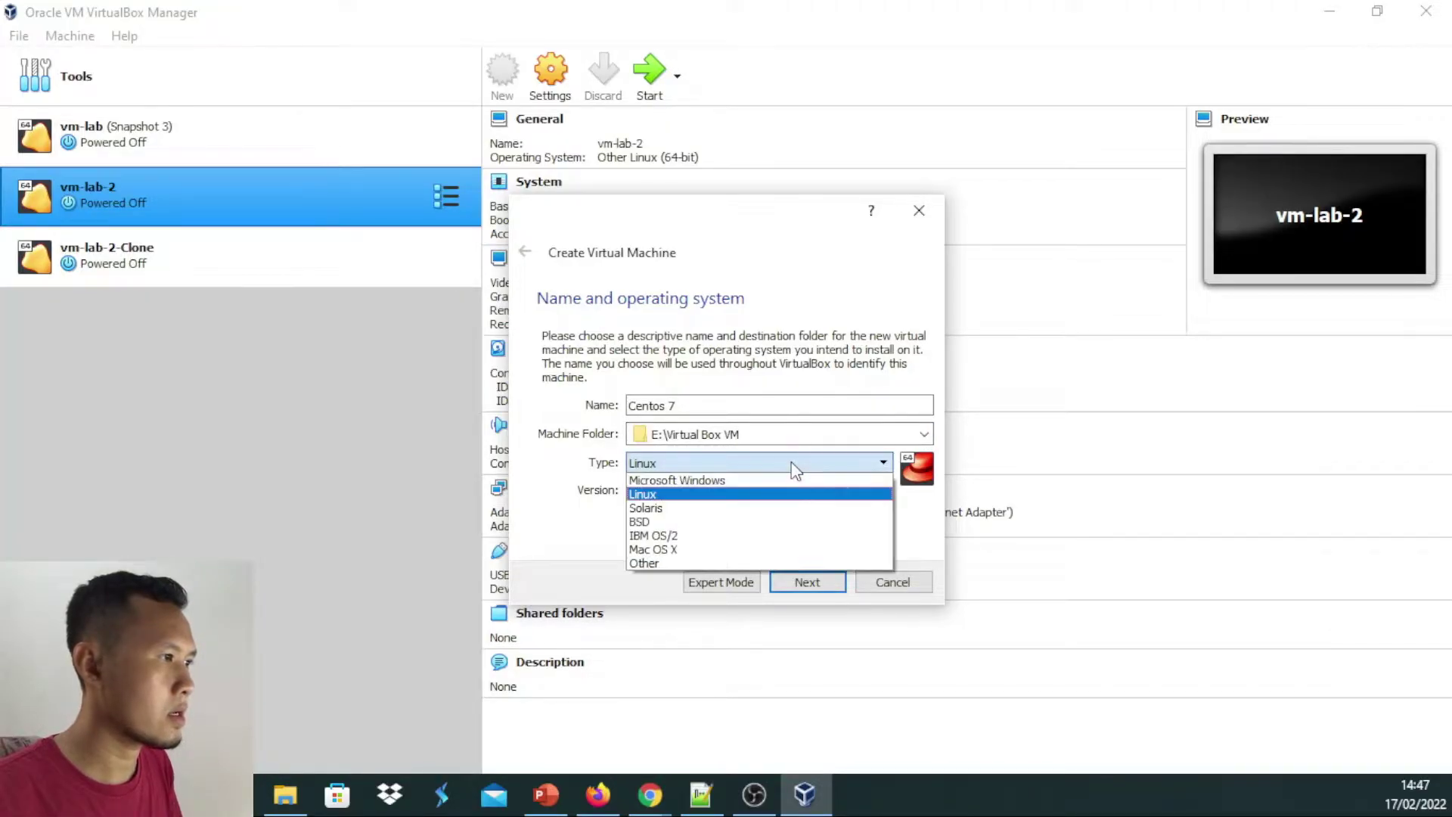
pyautogui.click(651, 493)
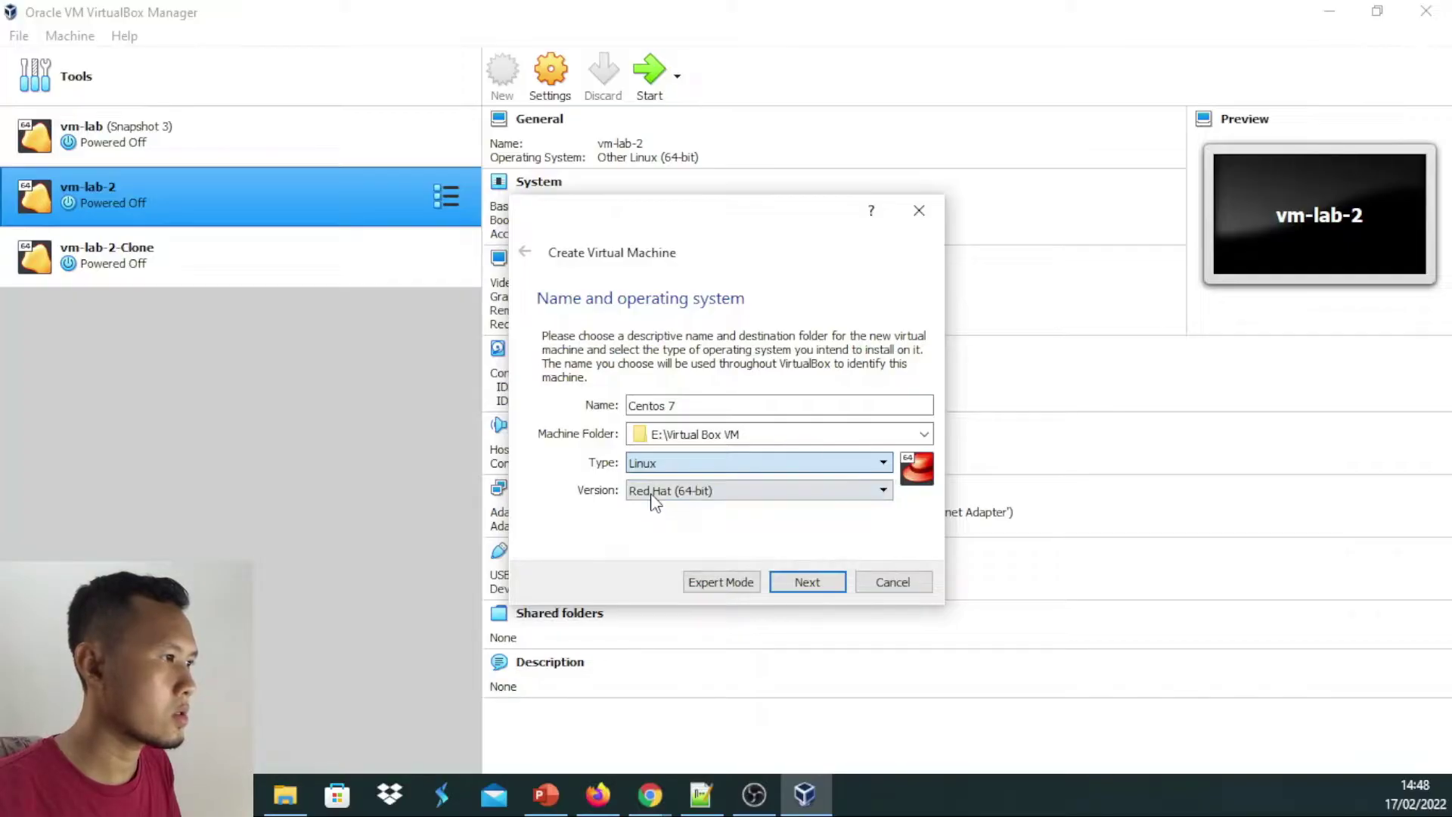
pyautogui.click(869, 492)
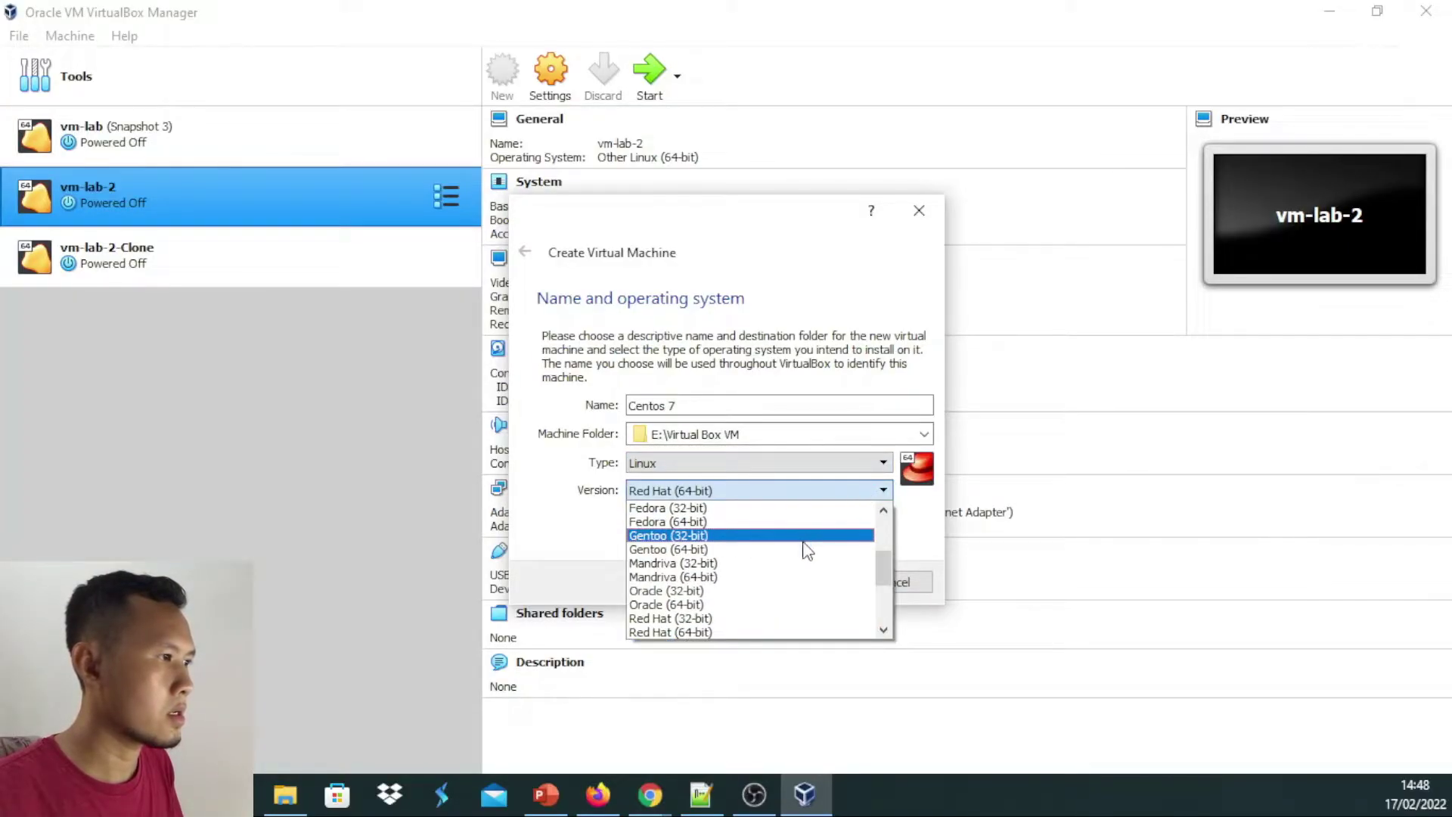
pyautogui.moveTo(888, 566); pyautogui.dragTo(882, 636)
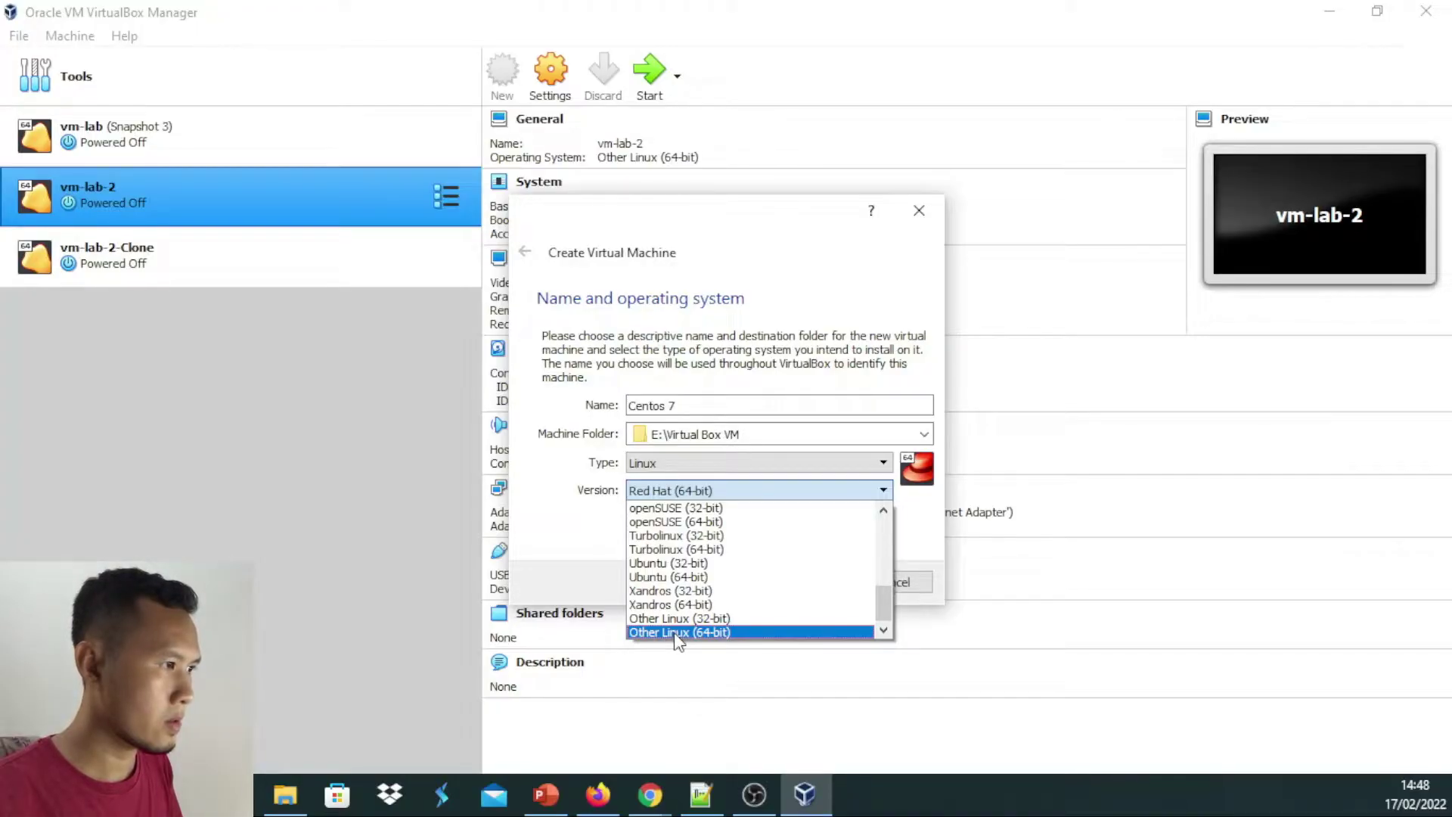
pyautogui.click(674, 633)
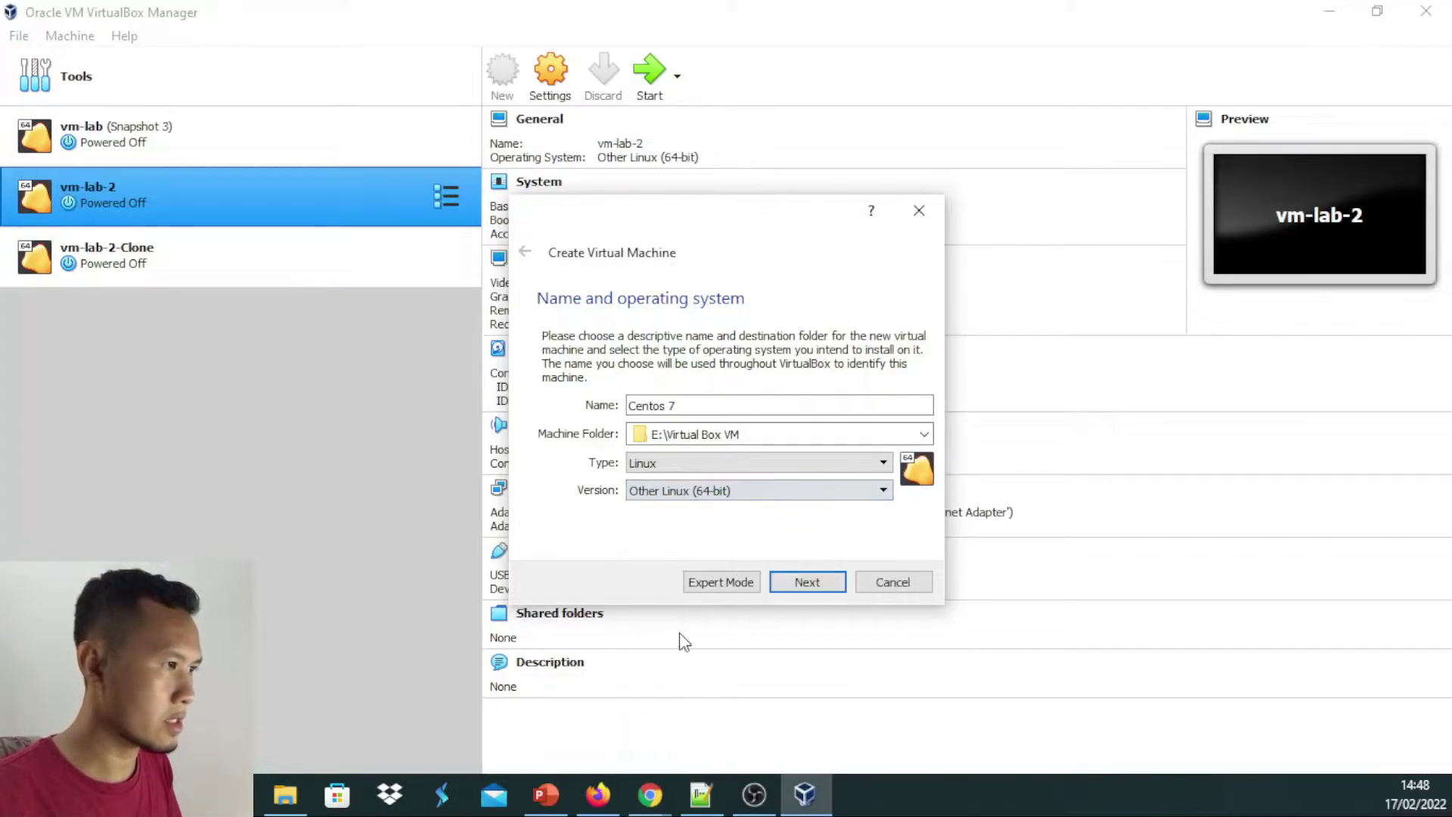
pyautogui.click(845, 489)
pyautogui.moveTo(883, 593)
pyautogui.mouseDown()
pyautogui.moveTo(895, 501)
pyautogui.moveTo(877, 609)
pyautogui.mouseUp()
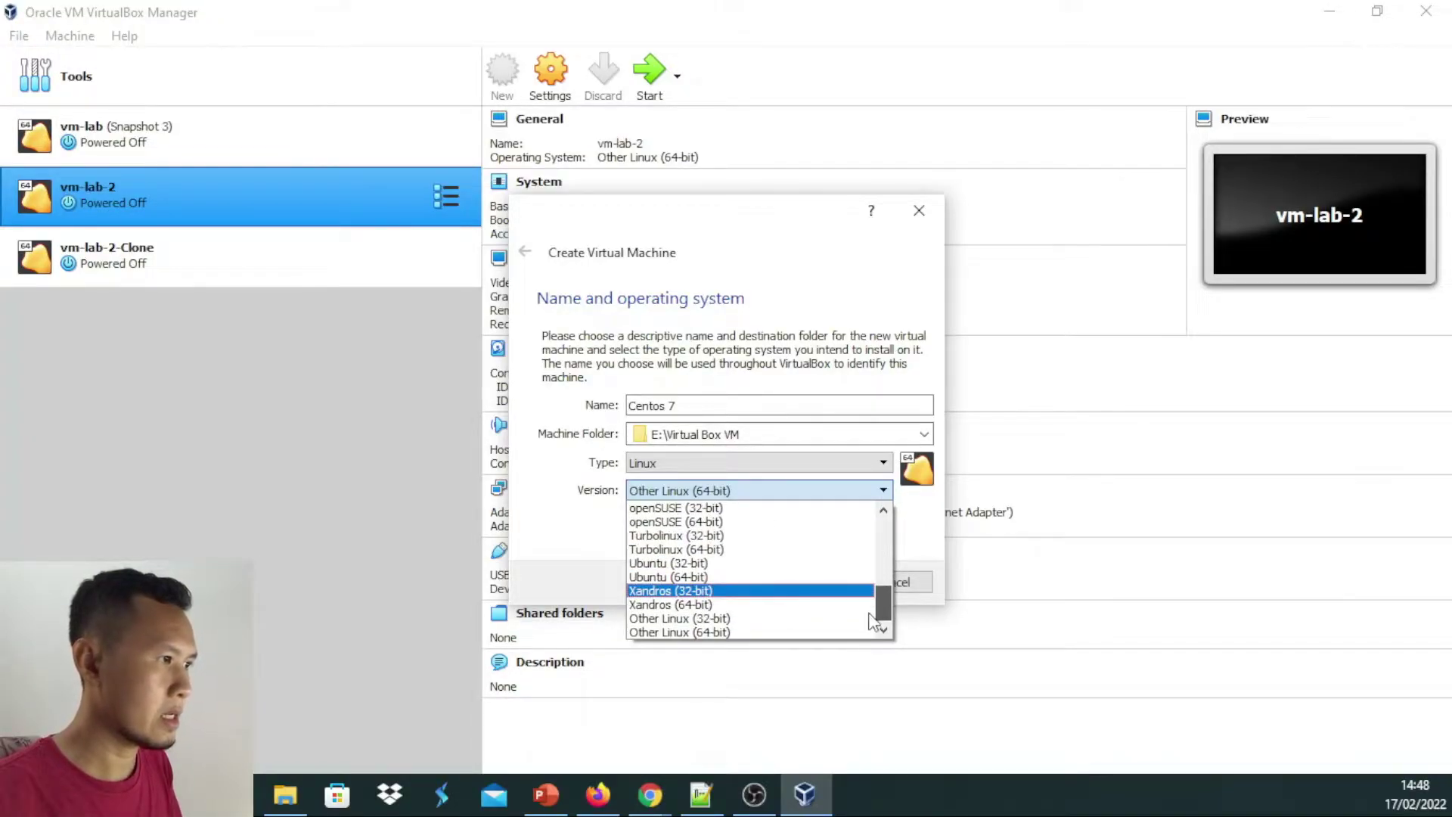
pyautogui.click(676, 634)
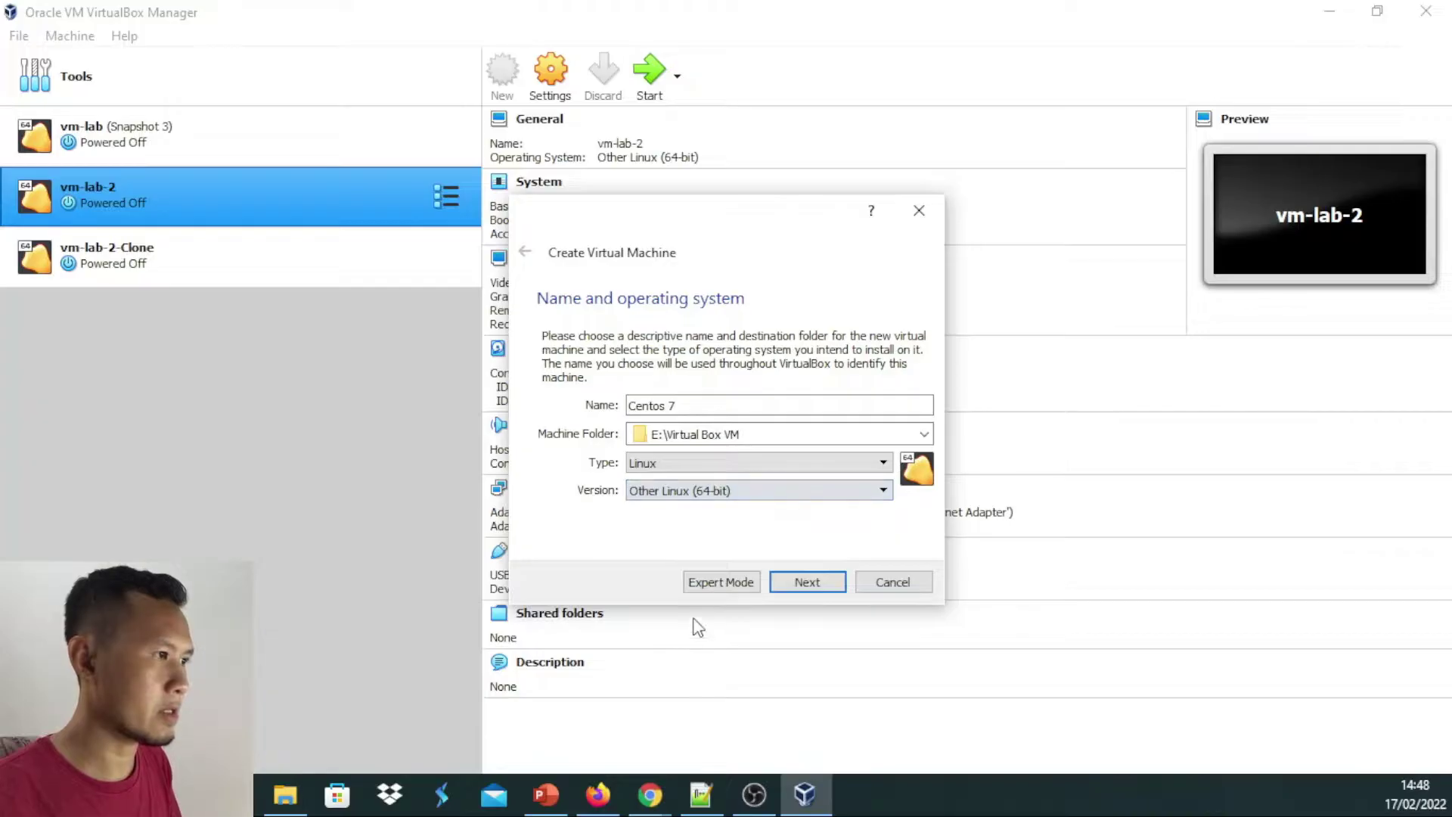
# Keep the memory size at 512 MB and continue to the hard disk page
pyautogui.click(807, 584)
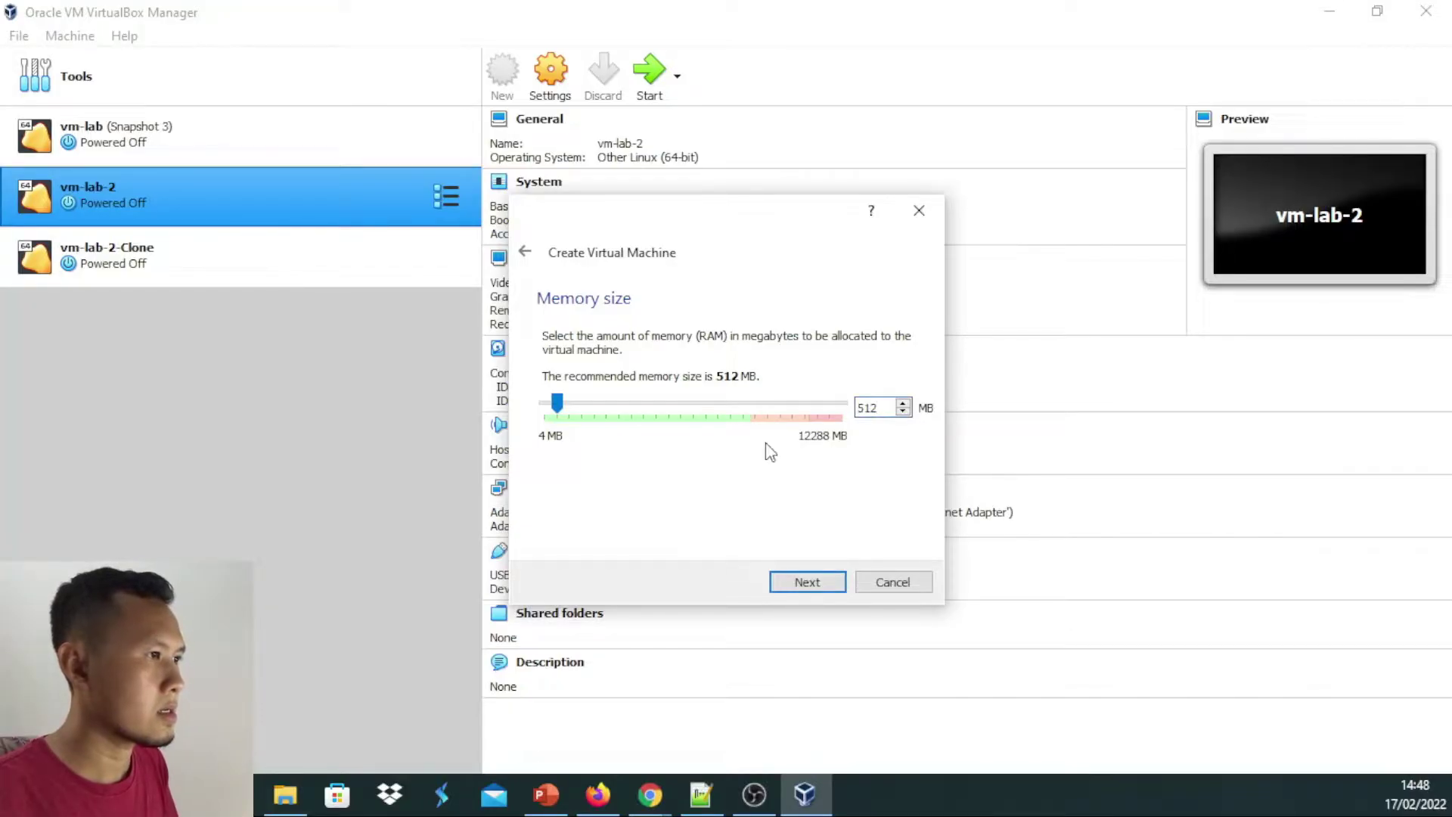
pyautogui.click(885, 407)
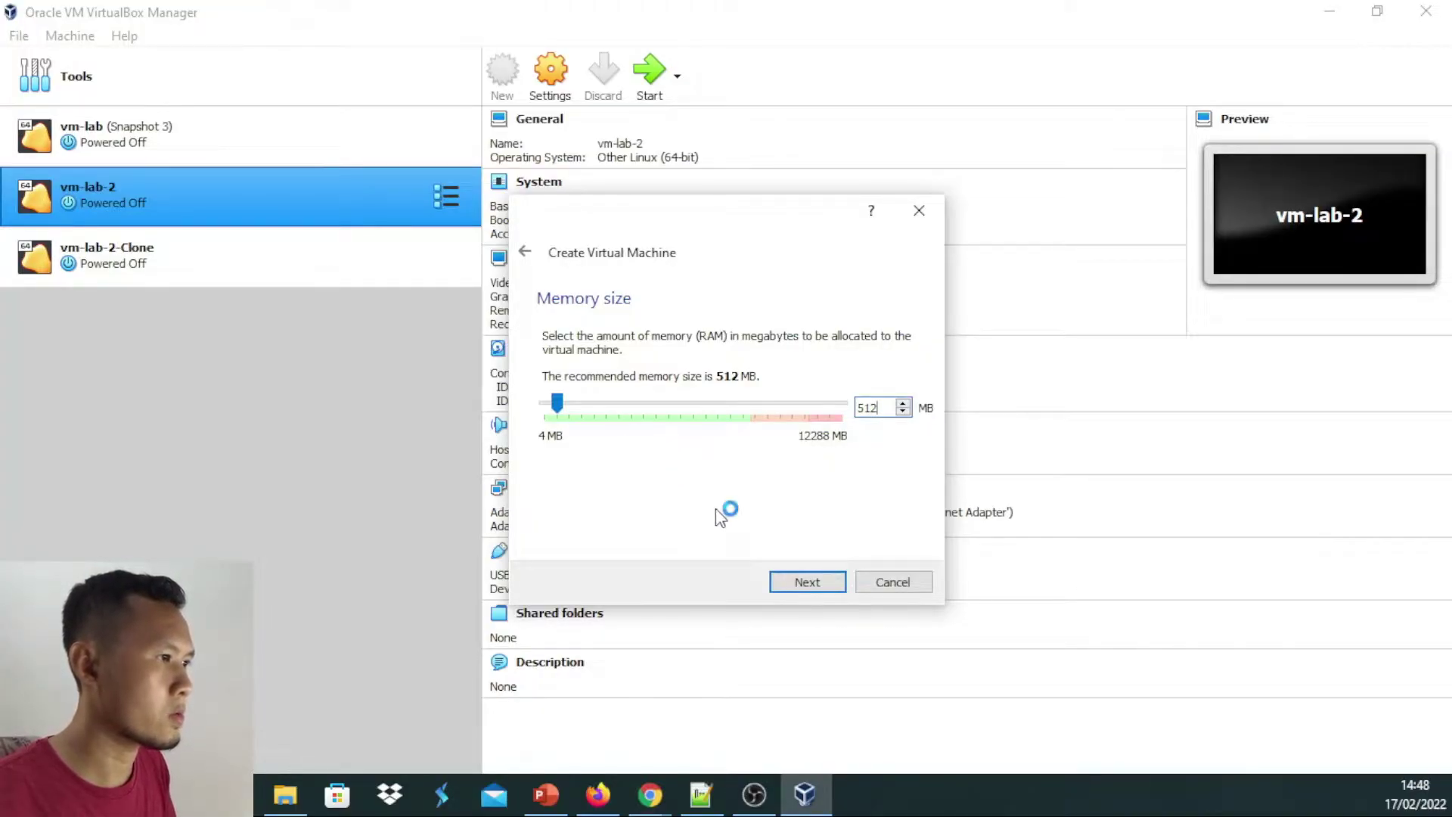
pyautogui.click(824, 585)
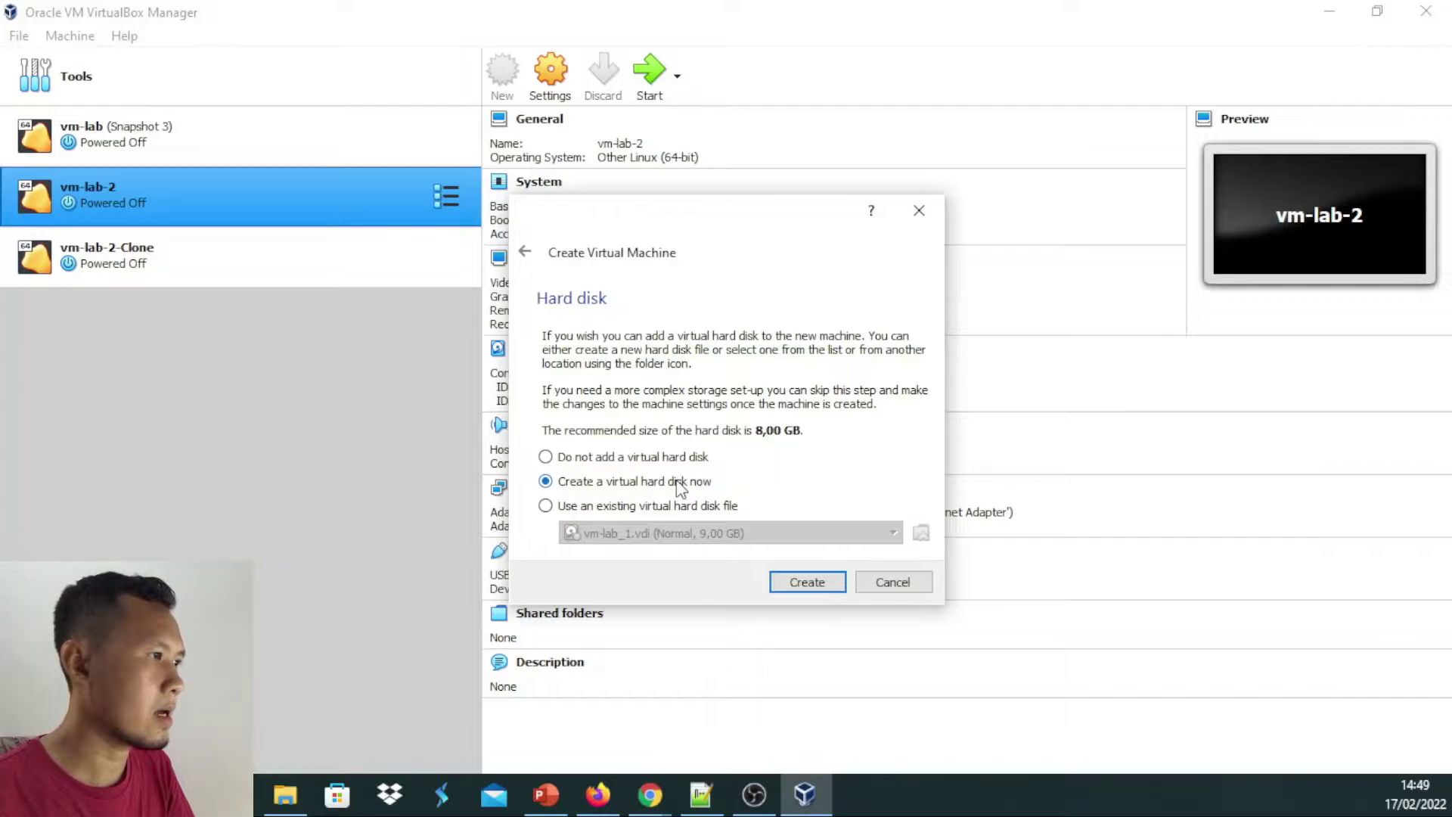
# Choose 'Create a virtual hard disk now' and launch the disk creation wizard
pyautogui.click(647, 488)
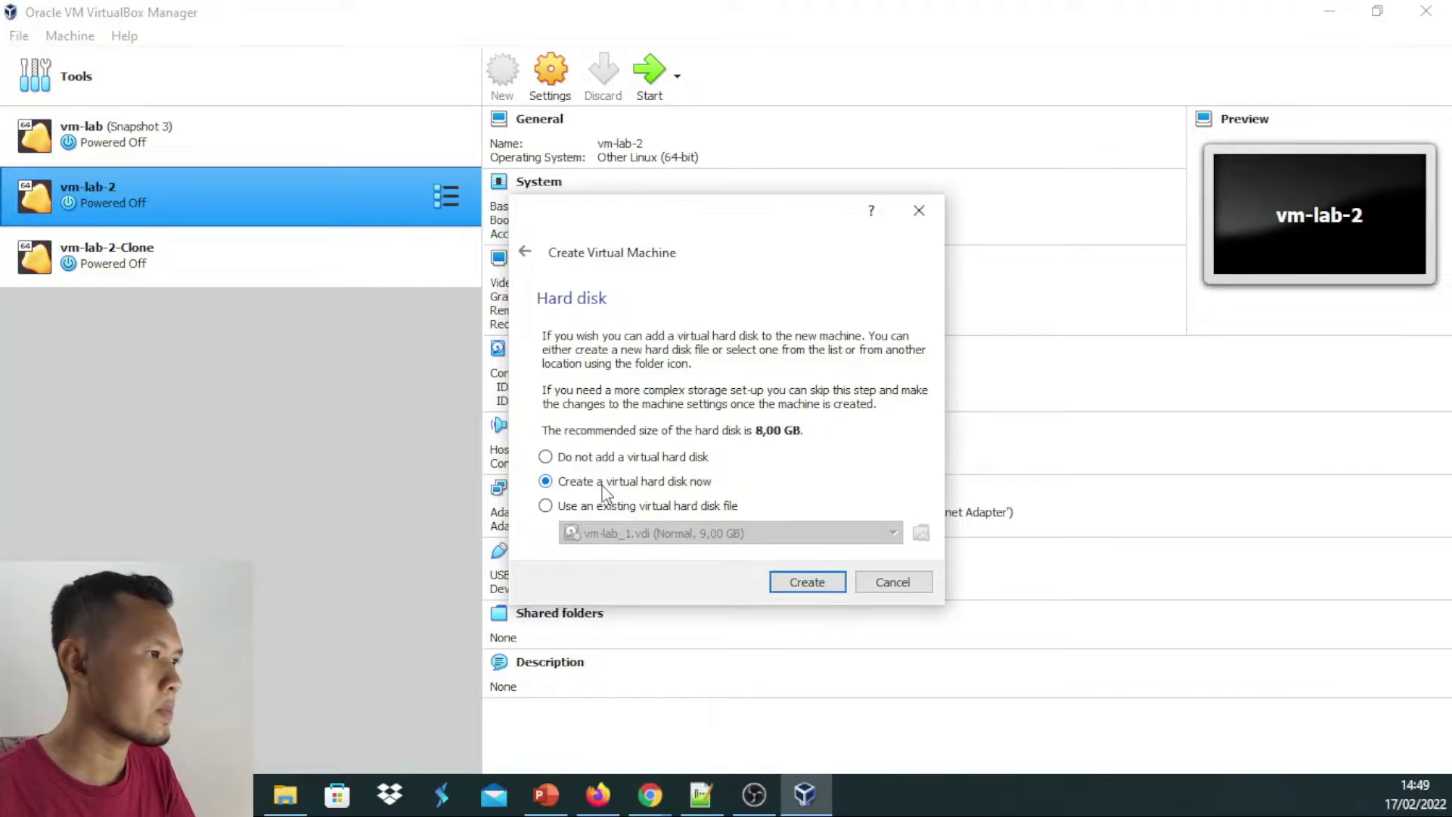
pyautogui.click(560, 507)
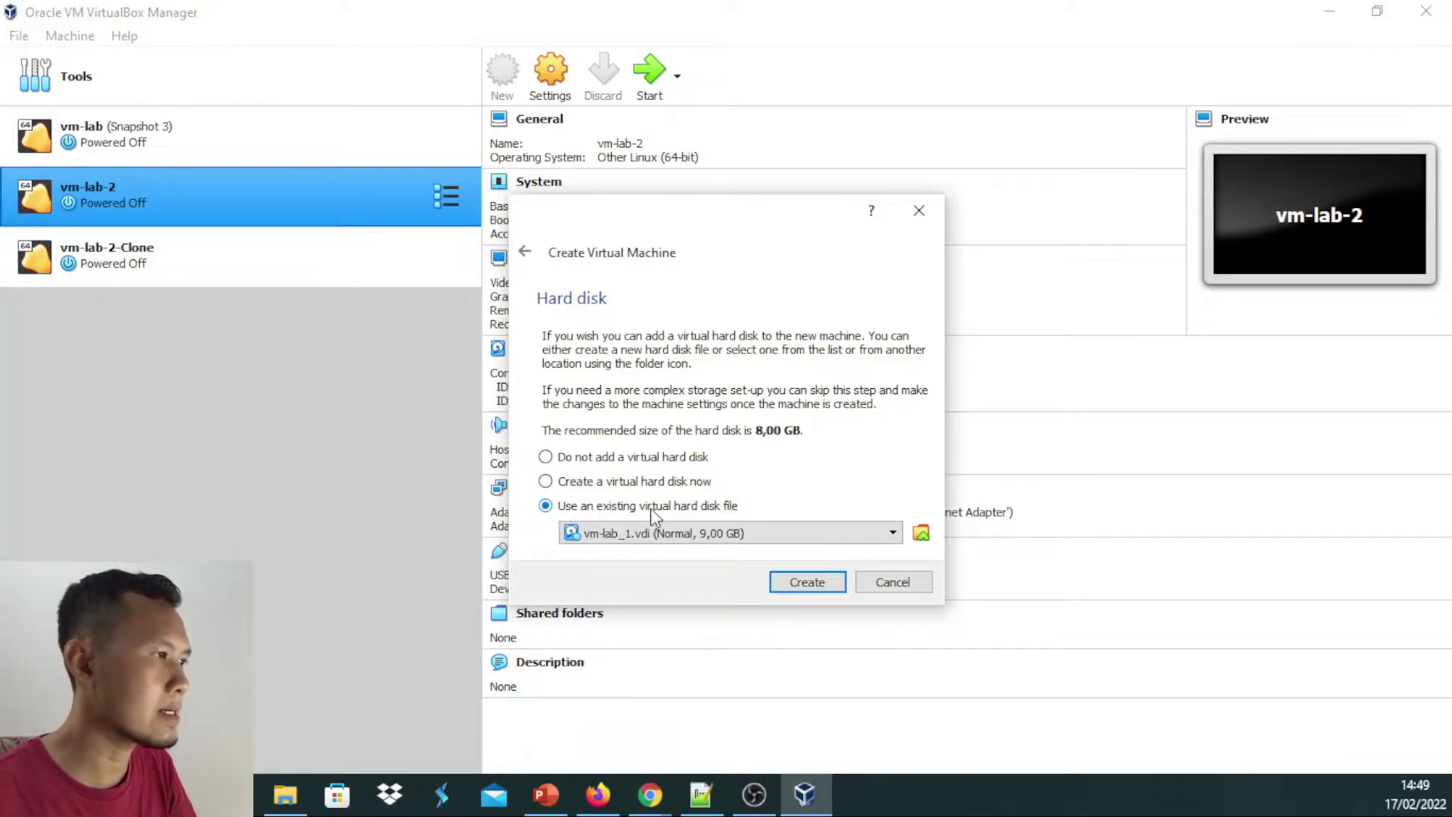
pyautogui.click(608, 482)
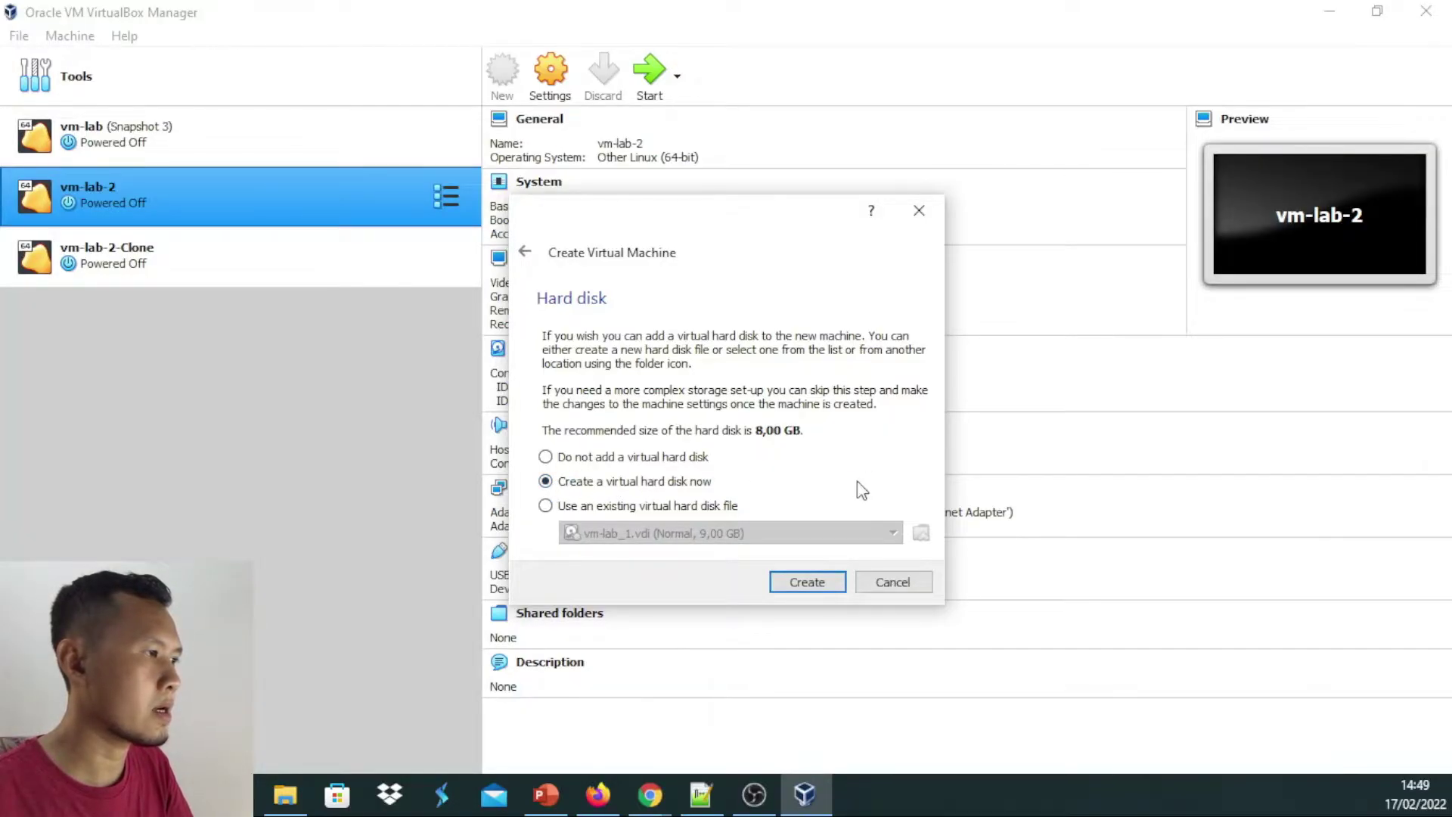
pyautogui.click(808, 583)
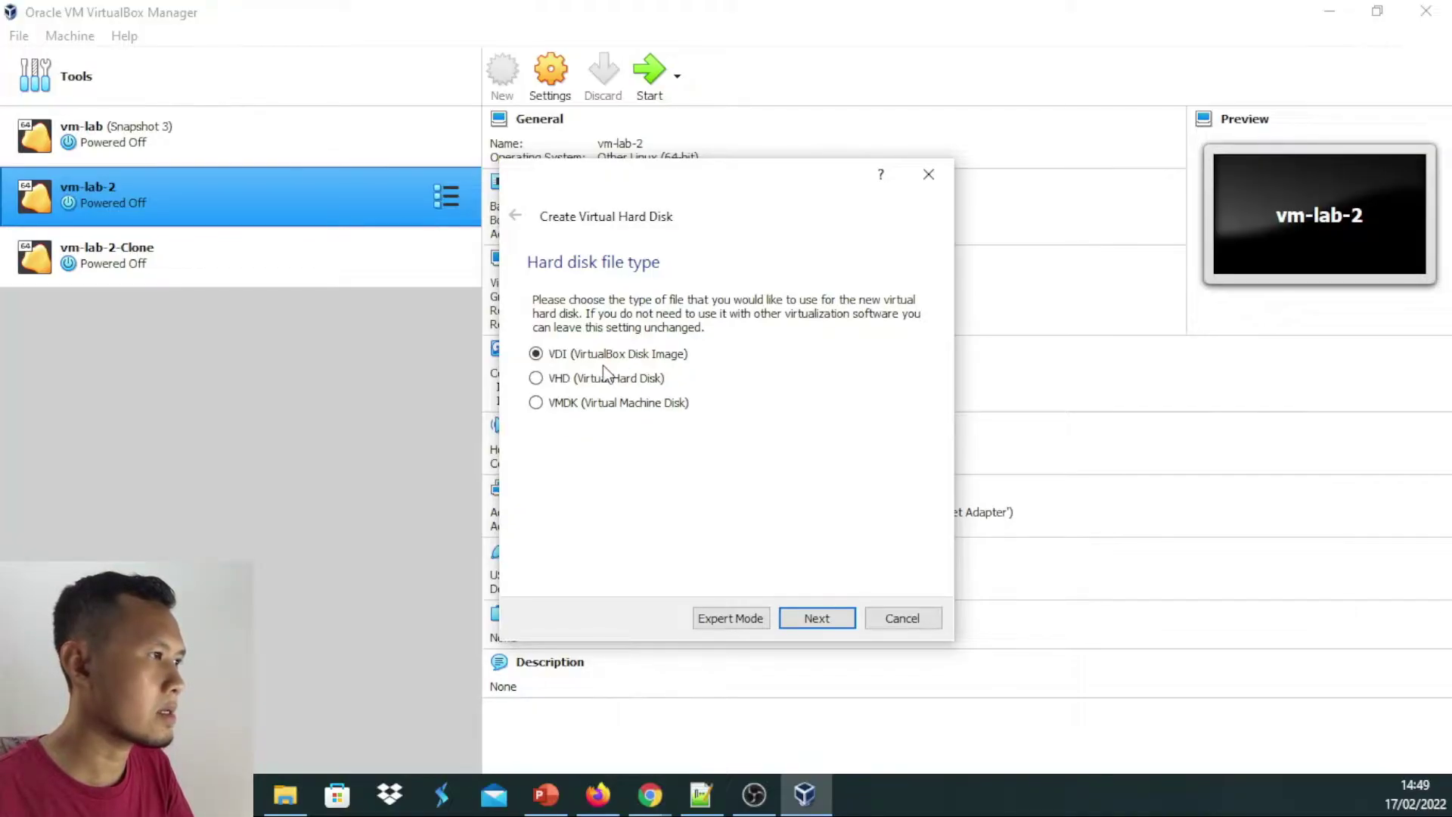
# Create a dynamically allocated 8,00 GB VDI disk to finish the Centos 7 machine
pyautogui.click(812, 618)
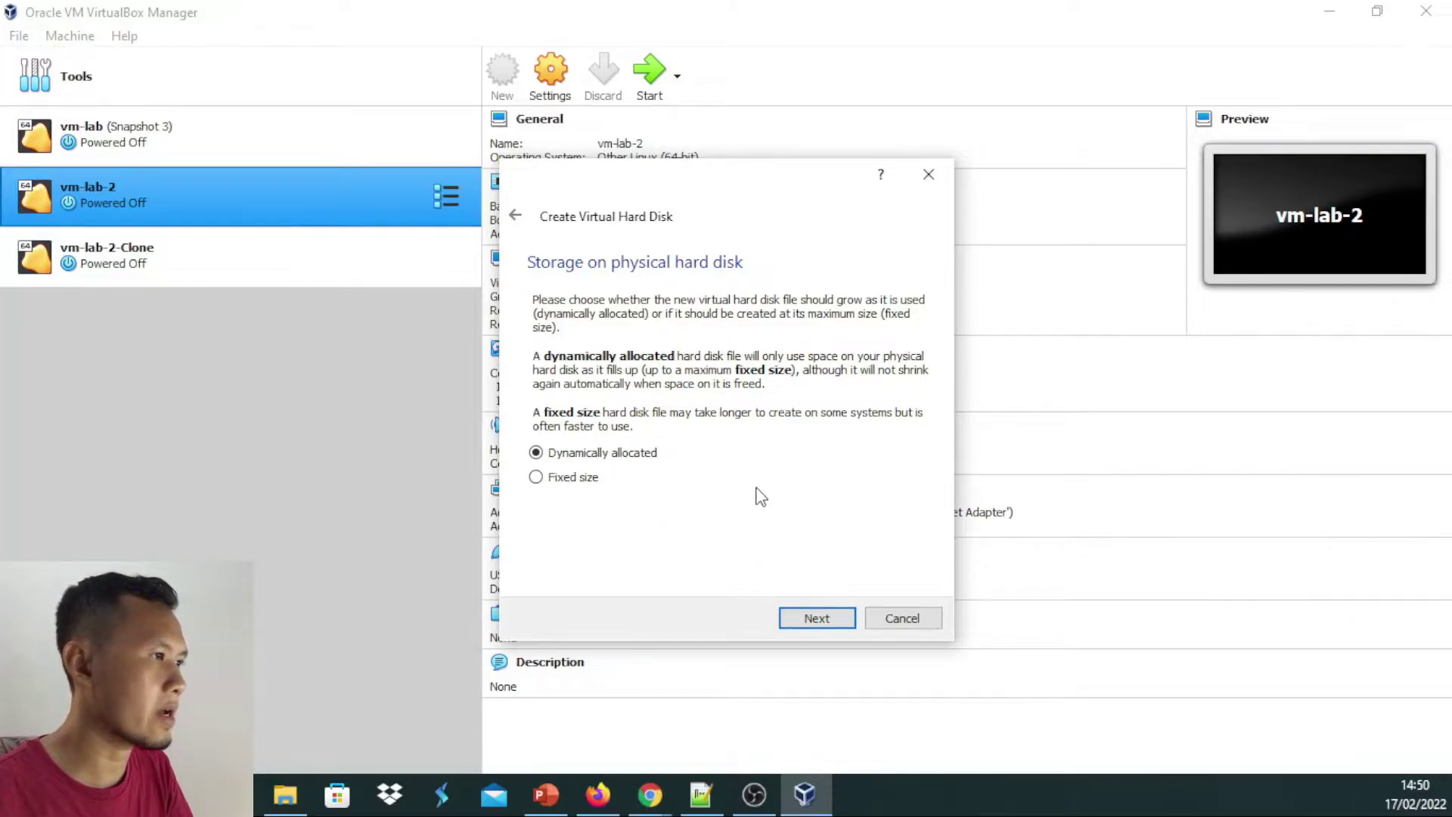
pyautogui.click(817, 619)
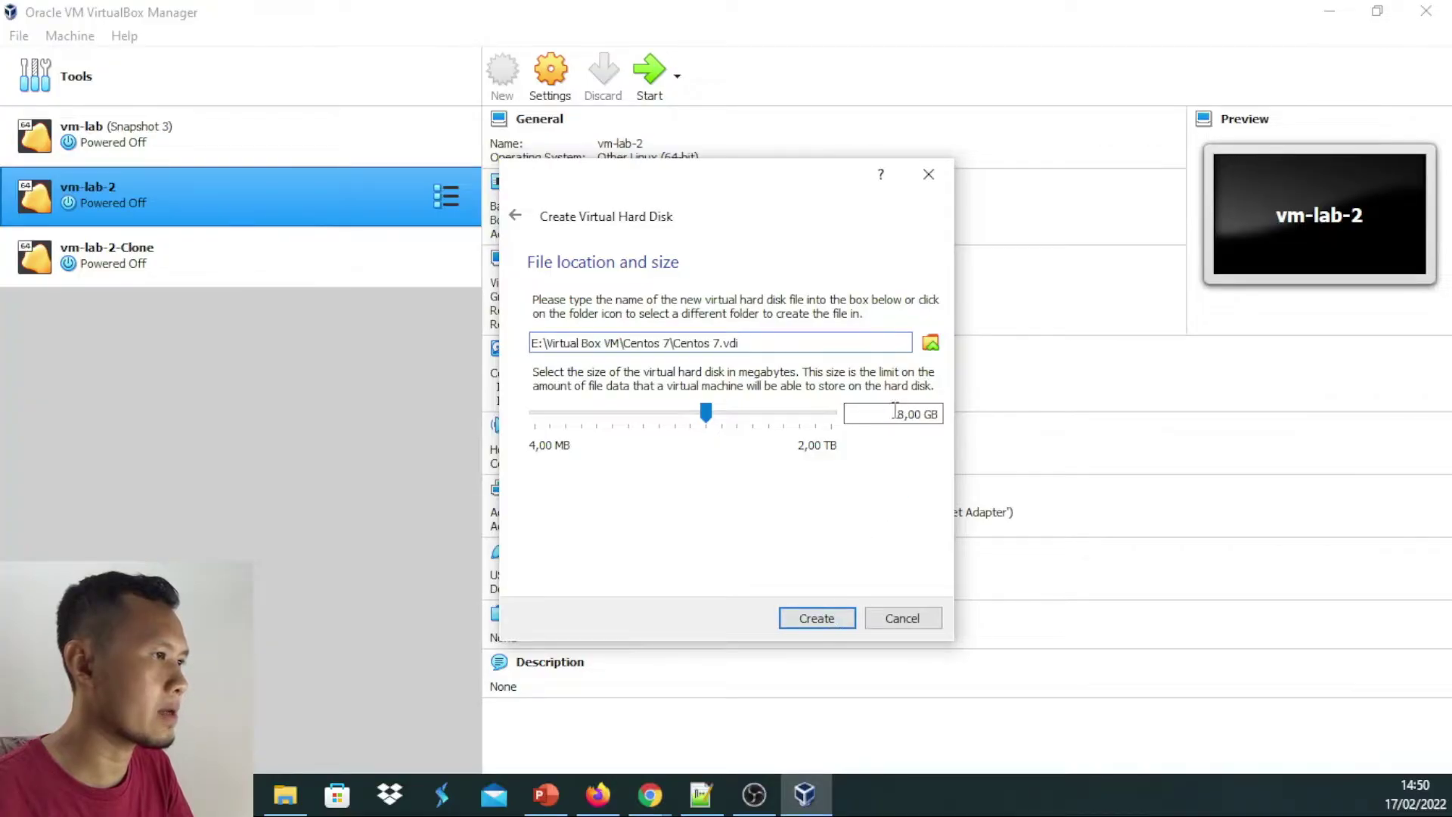
pyautogui.click(821, 622)
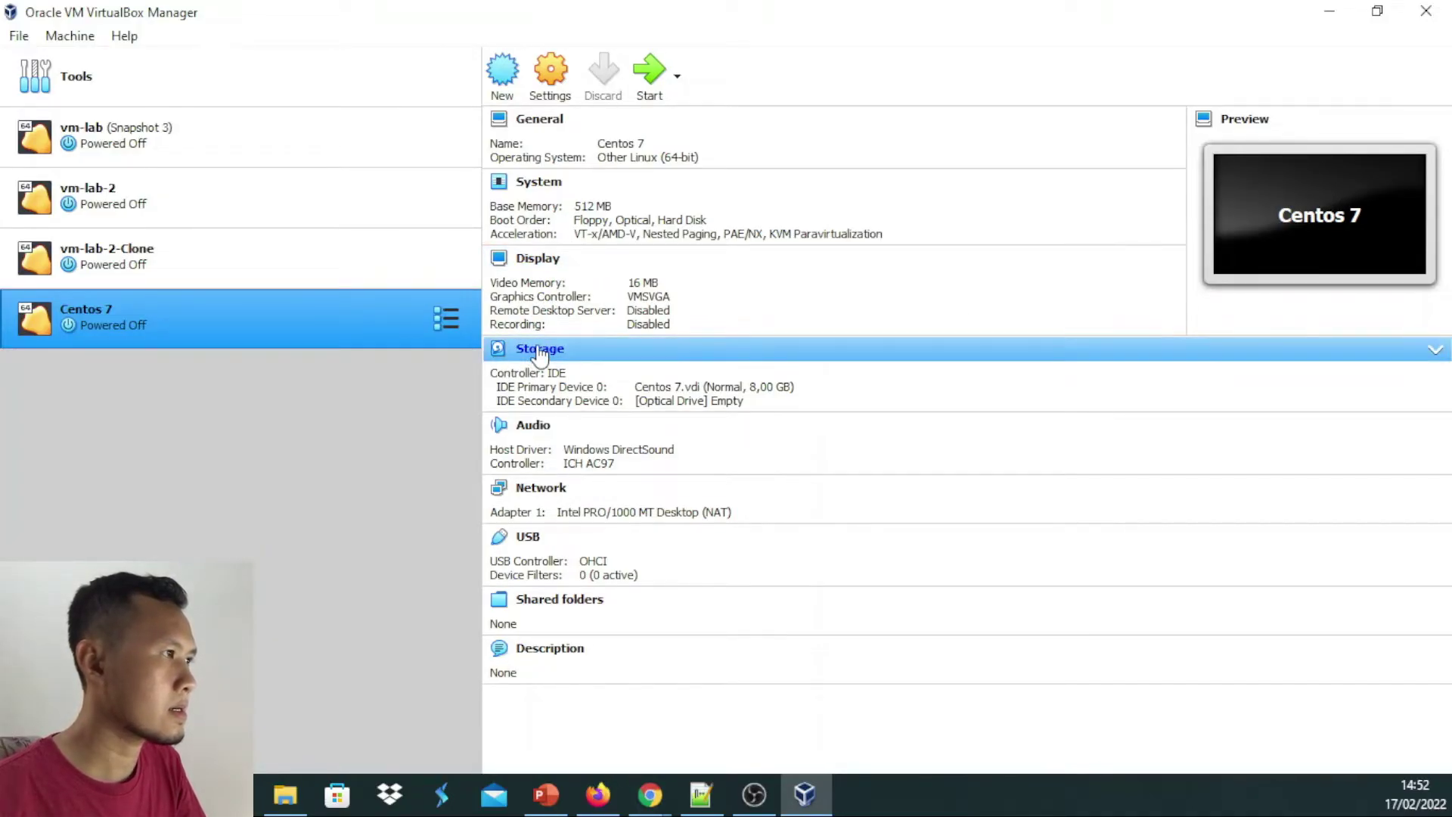
pyautogui.rightClick(290, 324)
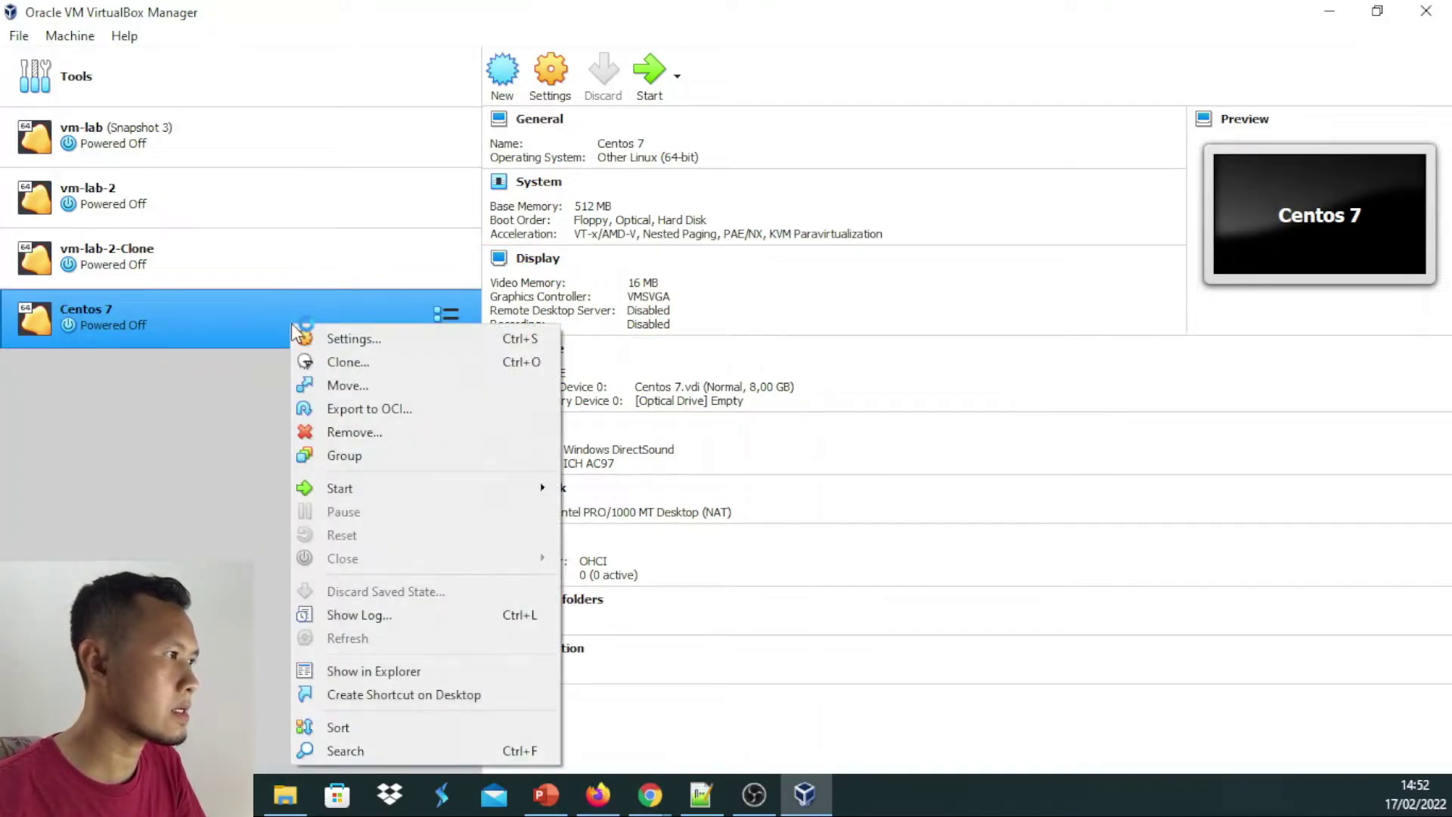
pyautogui.click(342, 339)
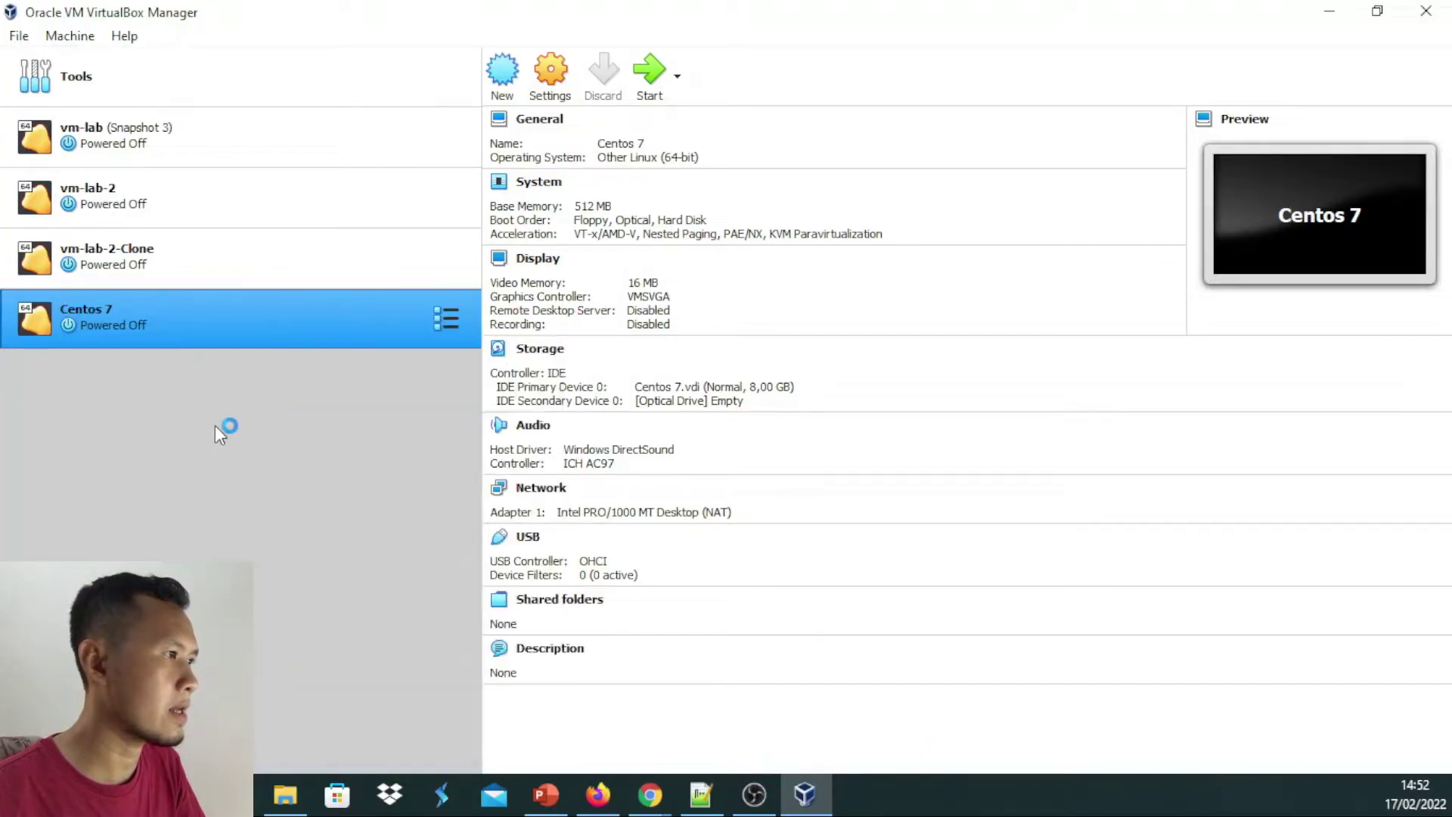
# Load CentOS-7-x86_64-DVD-2009.iso into the Centos 7 VM's empty optical drive and save
pyautogui.click(548, 352)
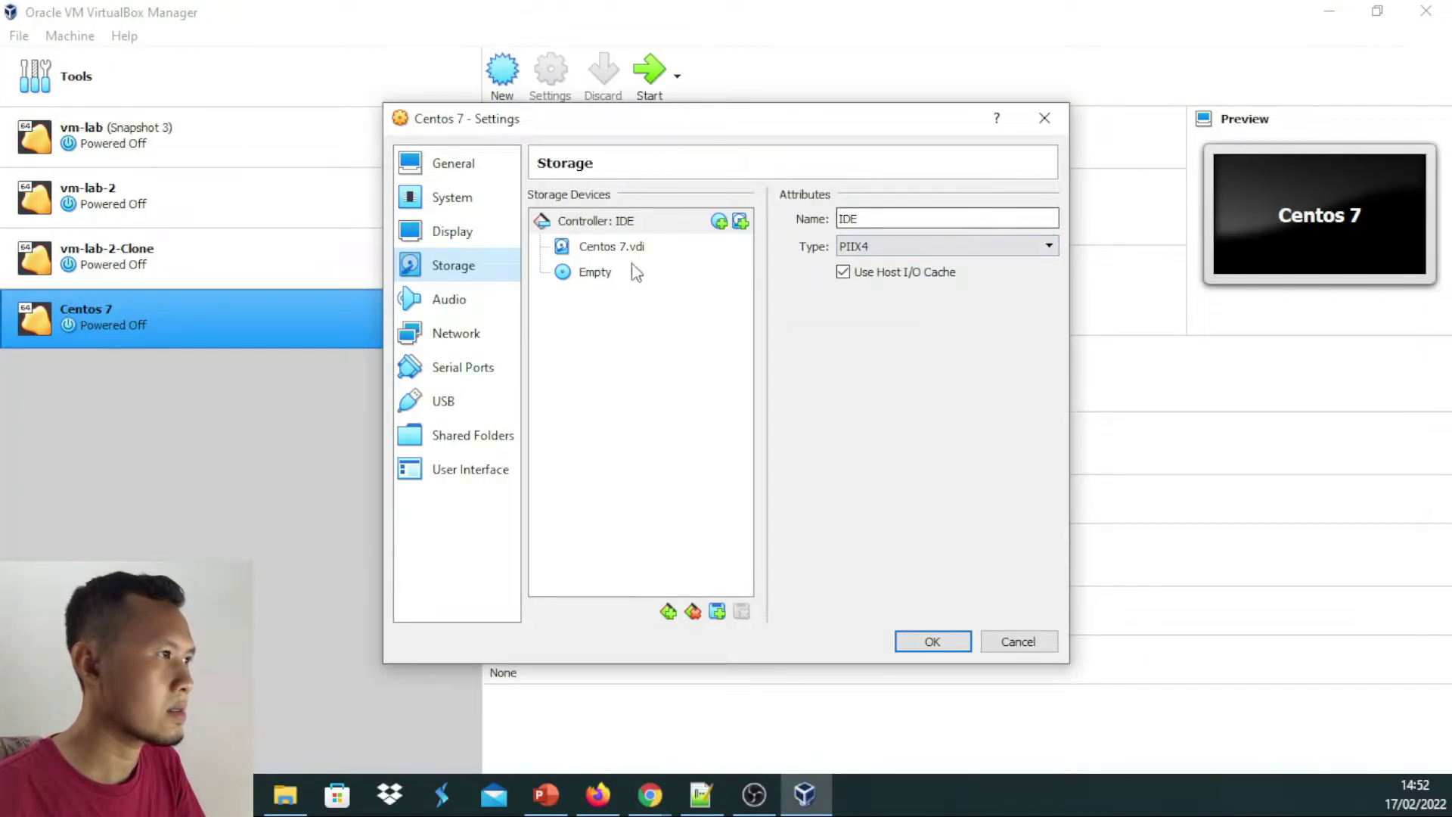
pyautogui.click(741, 223)
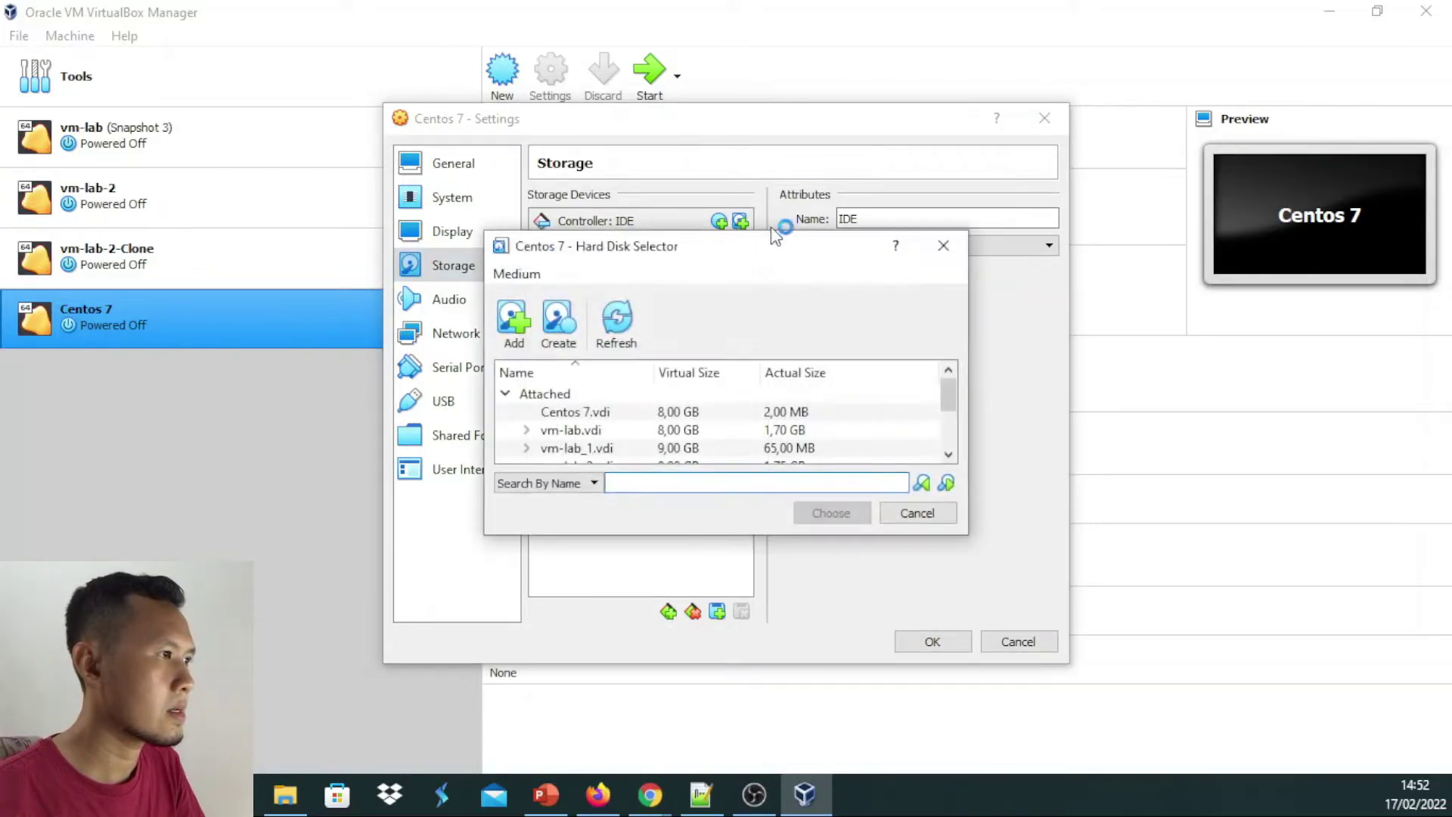
pyautogui.click(942, 242)
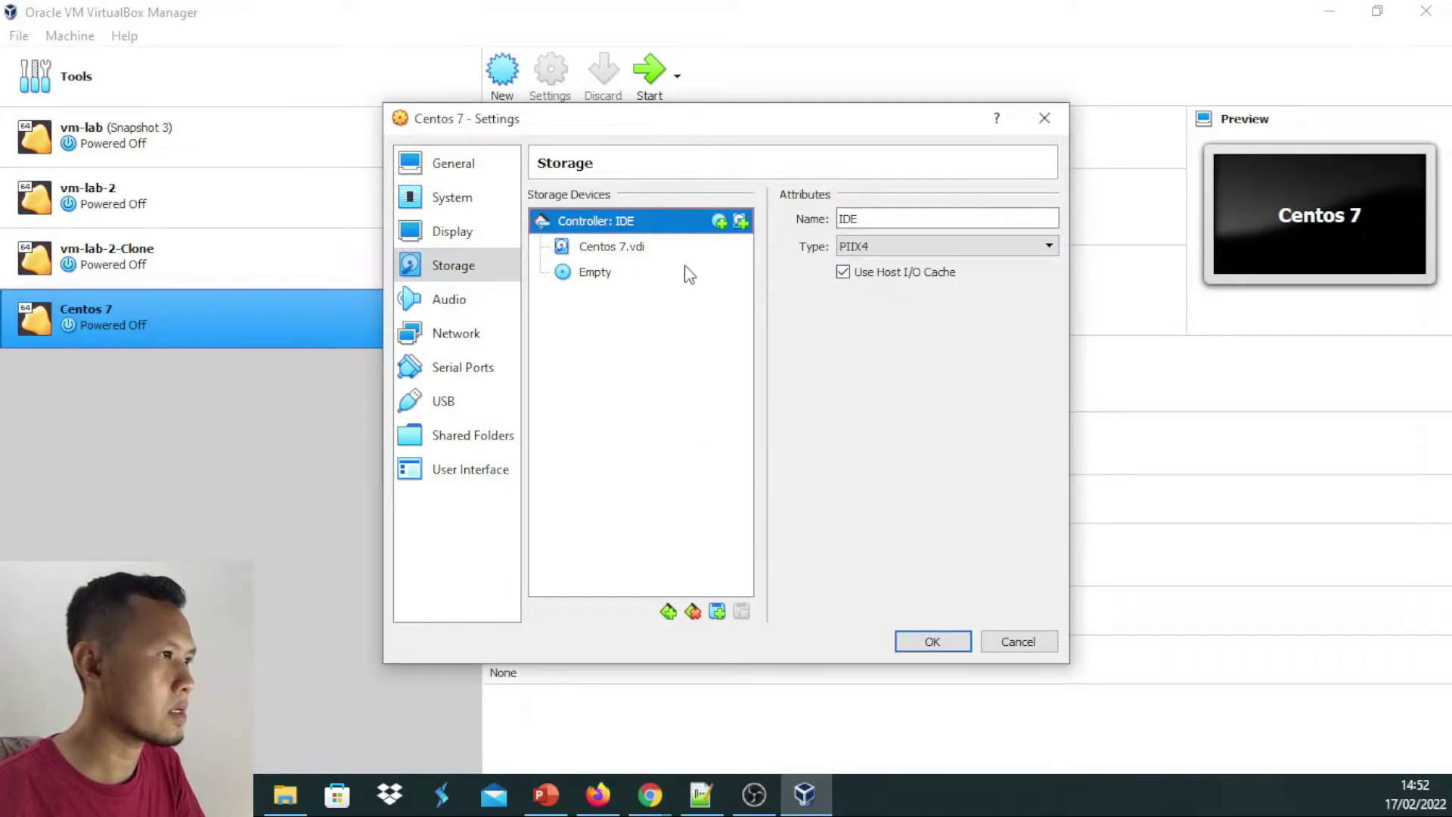
pyautogui.click(627, 256)
pyautogui.click(607, 274)
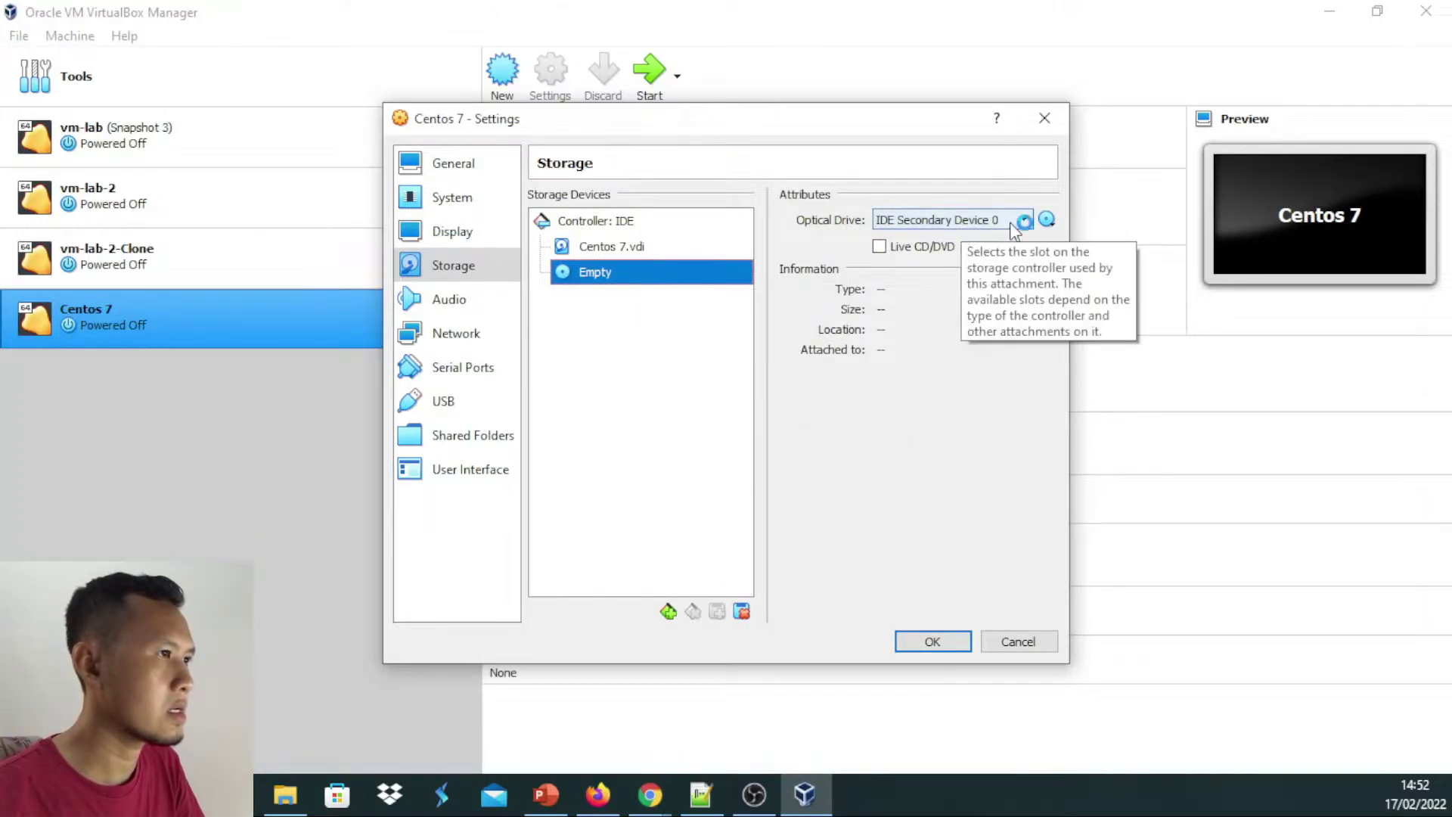
pyautogui.click(1047, 221)
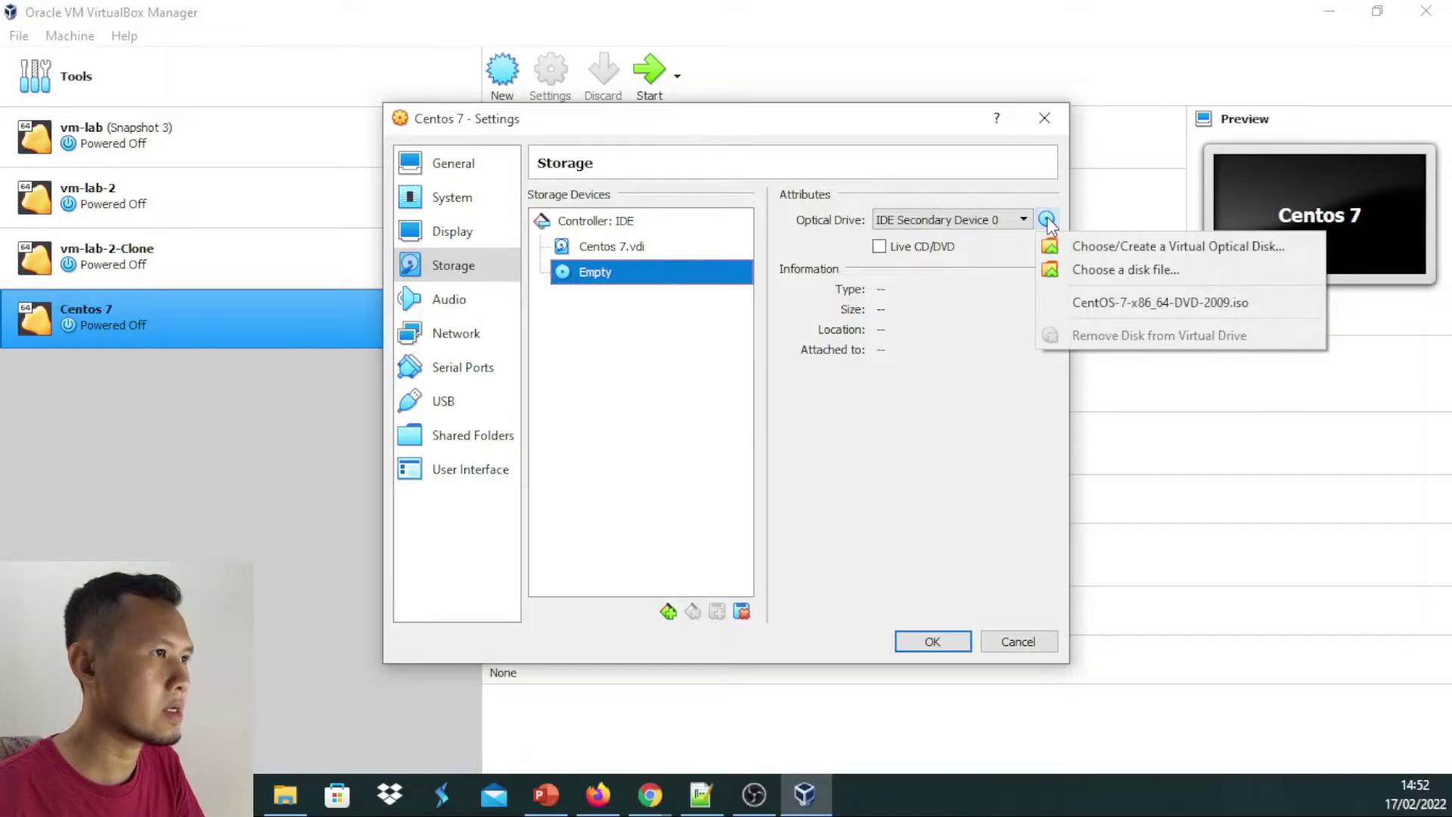
pyautogui.click(1103, 272)
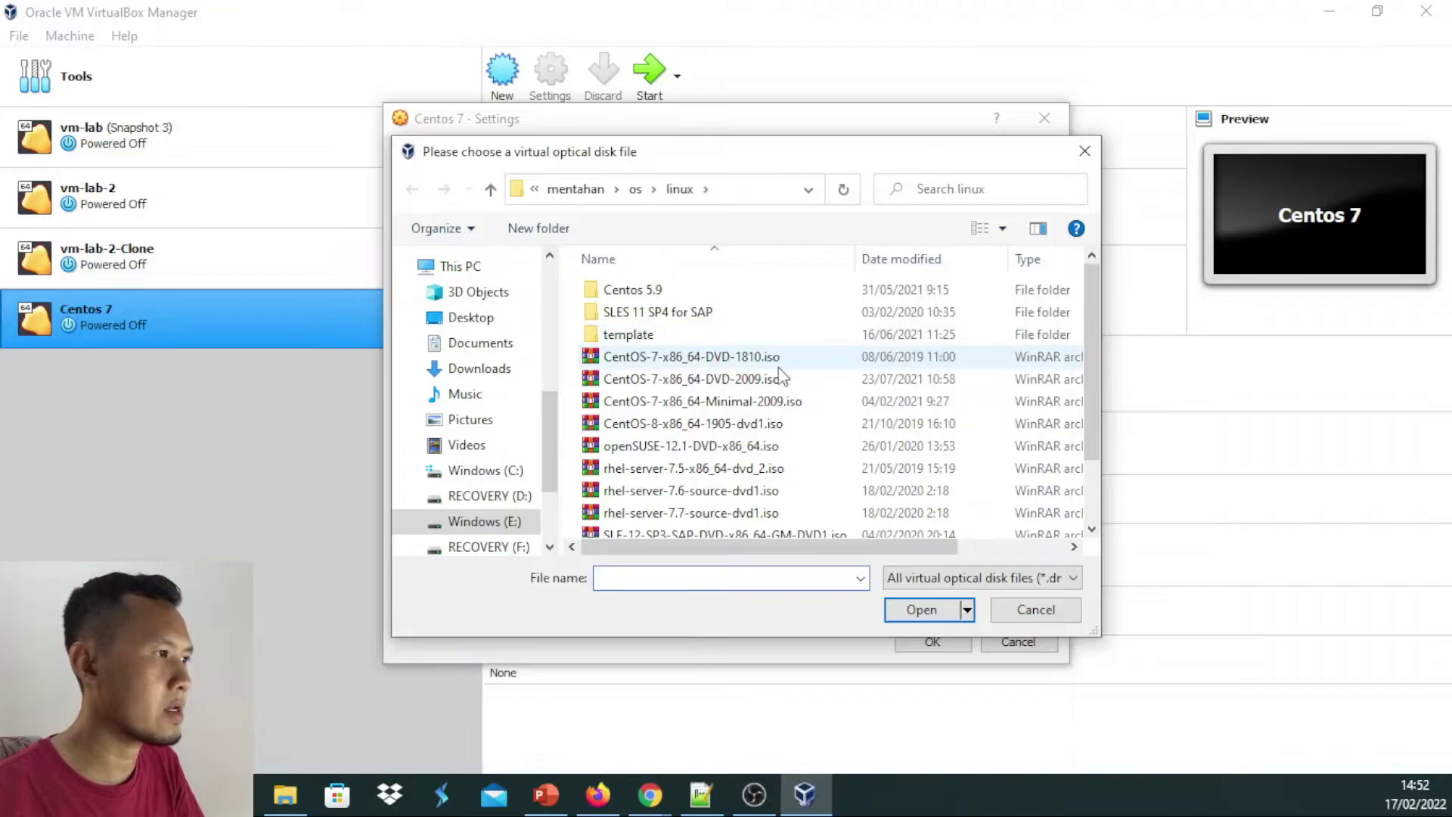
pyautogui.click(758, 382)
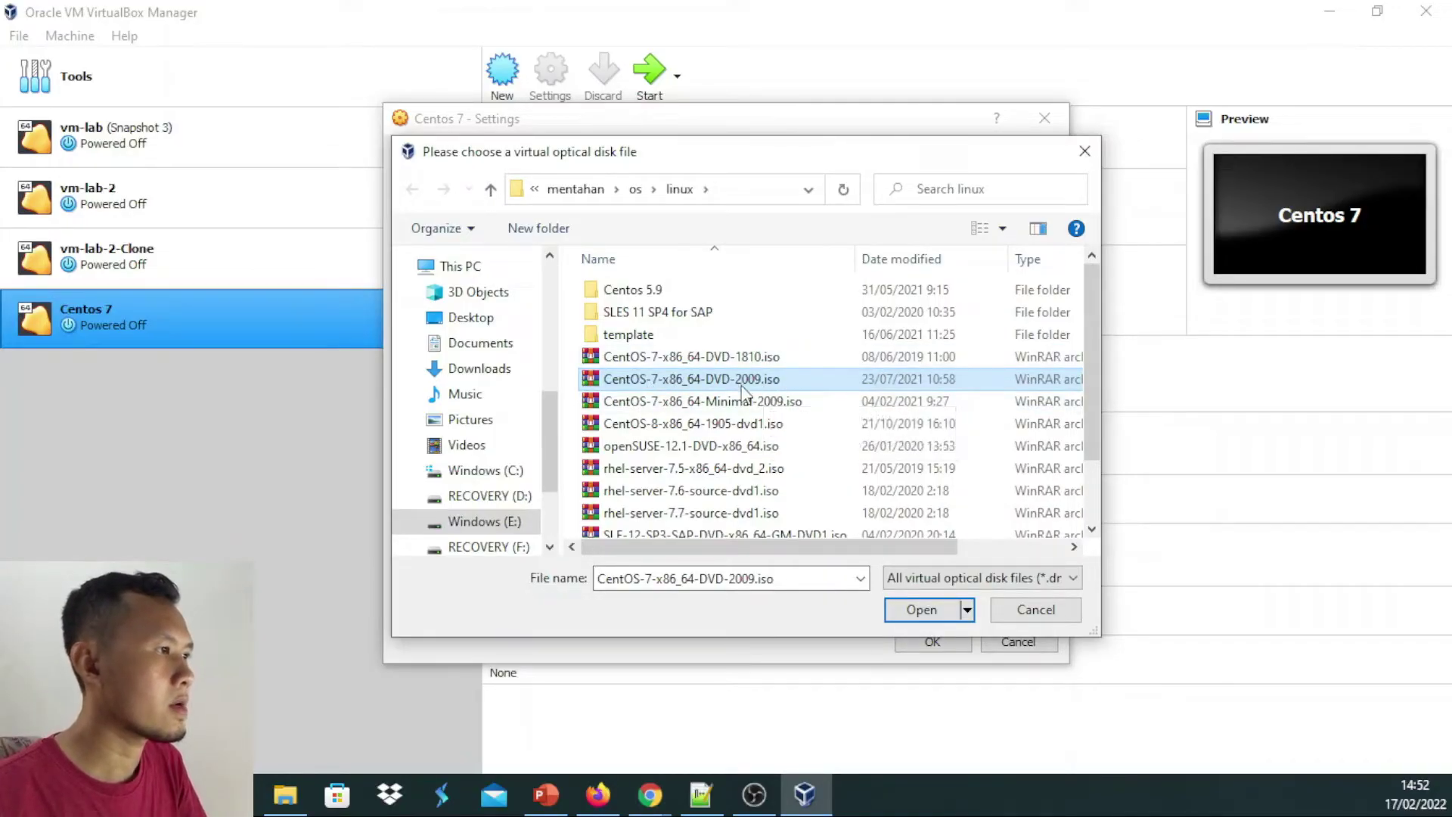
pyautogui.click(918, 611)
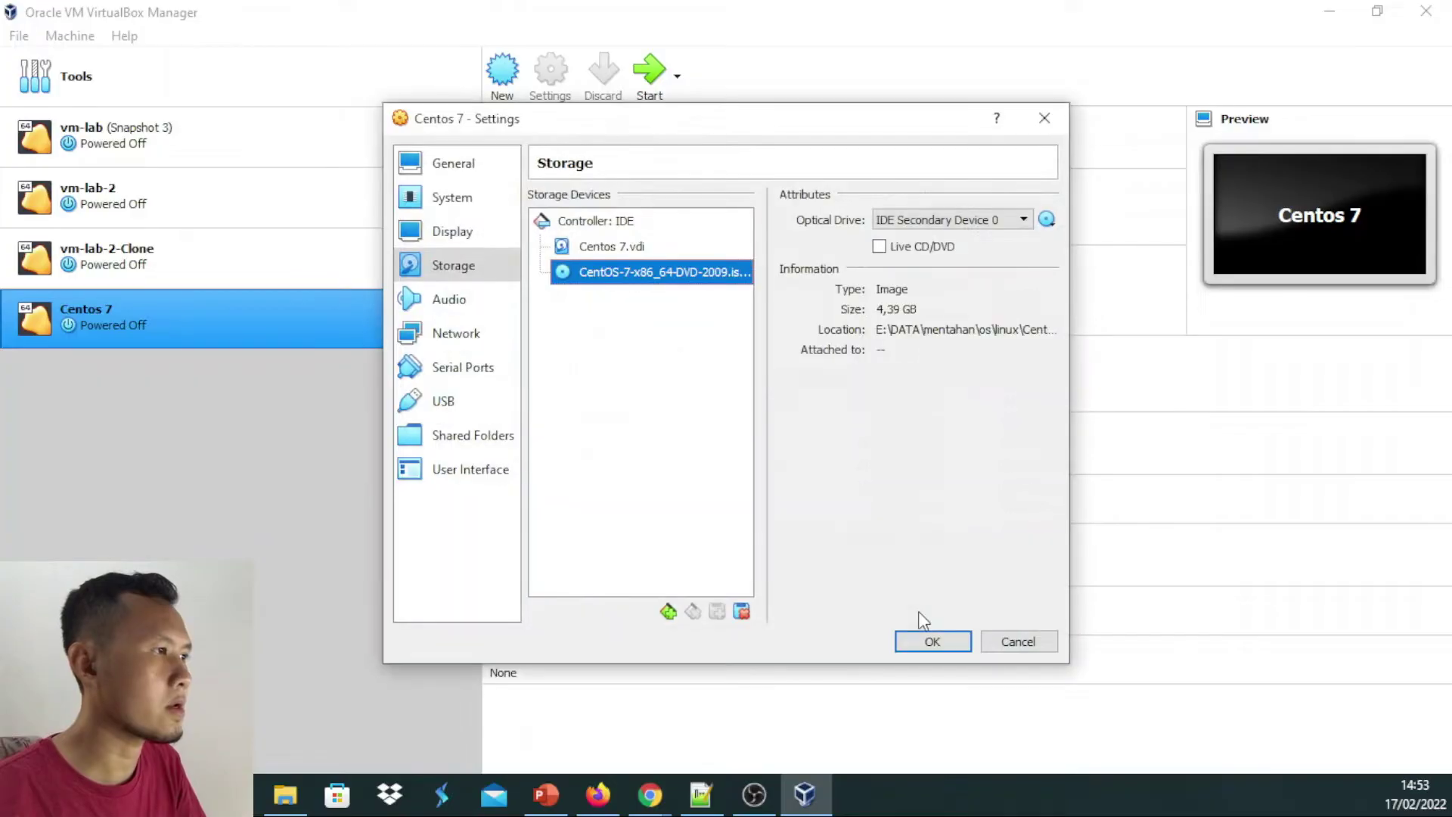
pyautogui.click(954, 638)
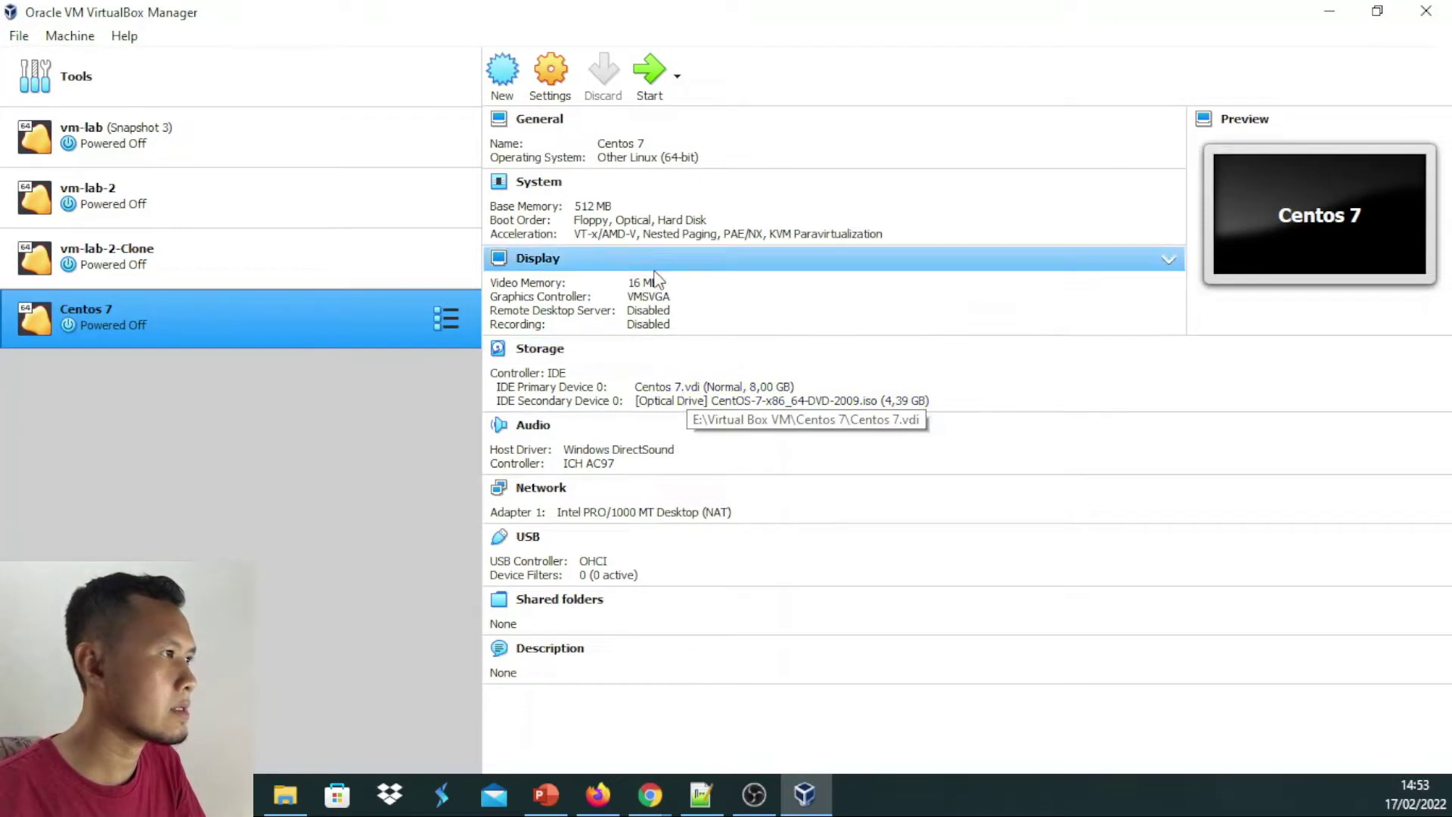
# Start the Centos 7 VM and move its window toward the right
pyautogui.click(653, 68)
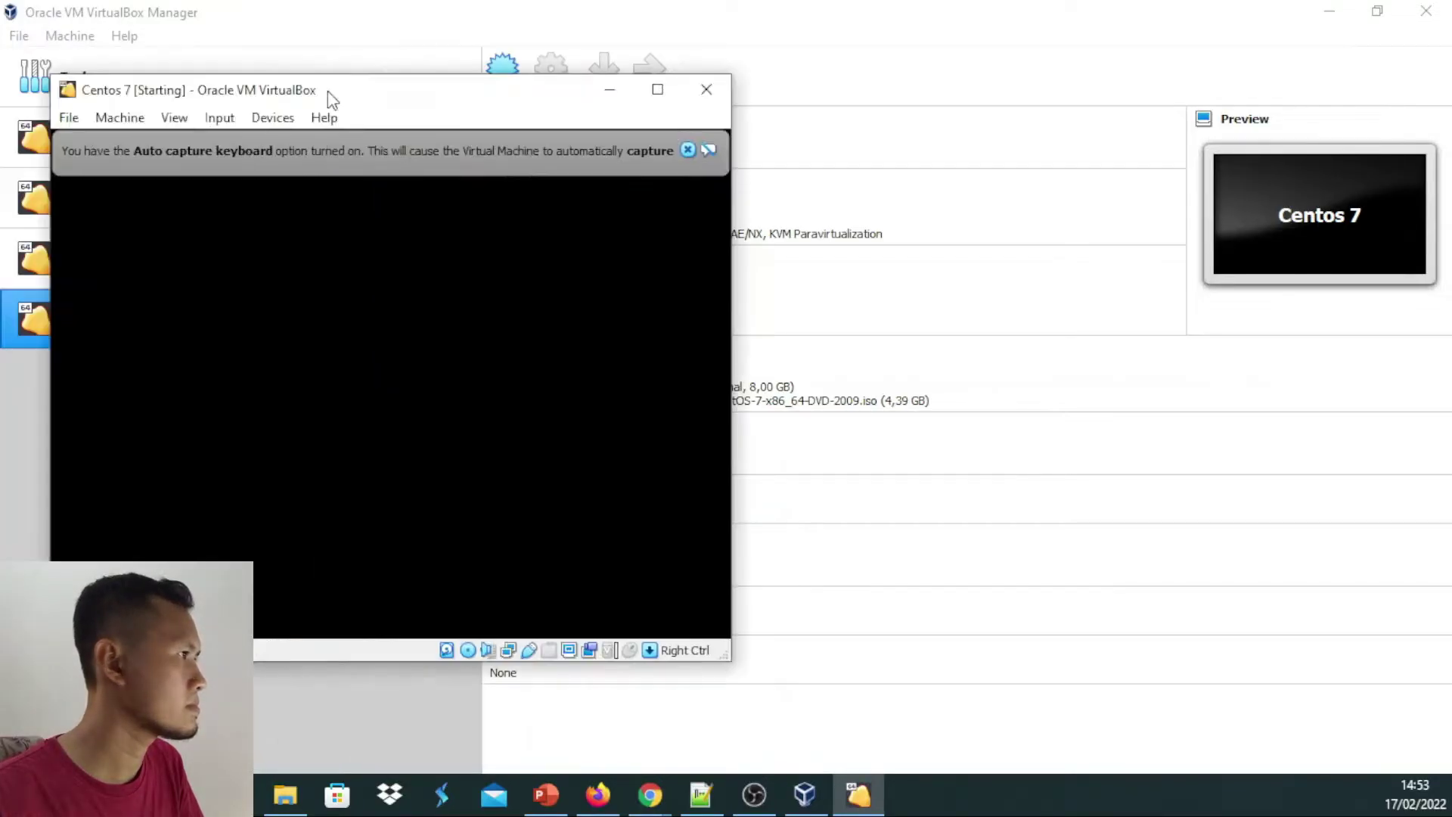
pyautogui.moveTo(329, 95); pyautogui.dragTo(912, 151)
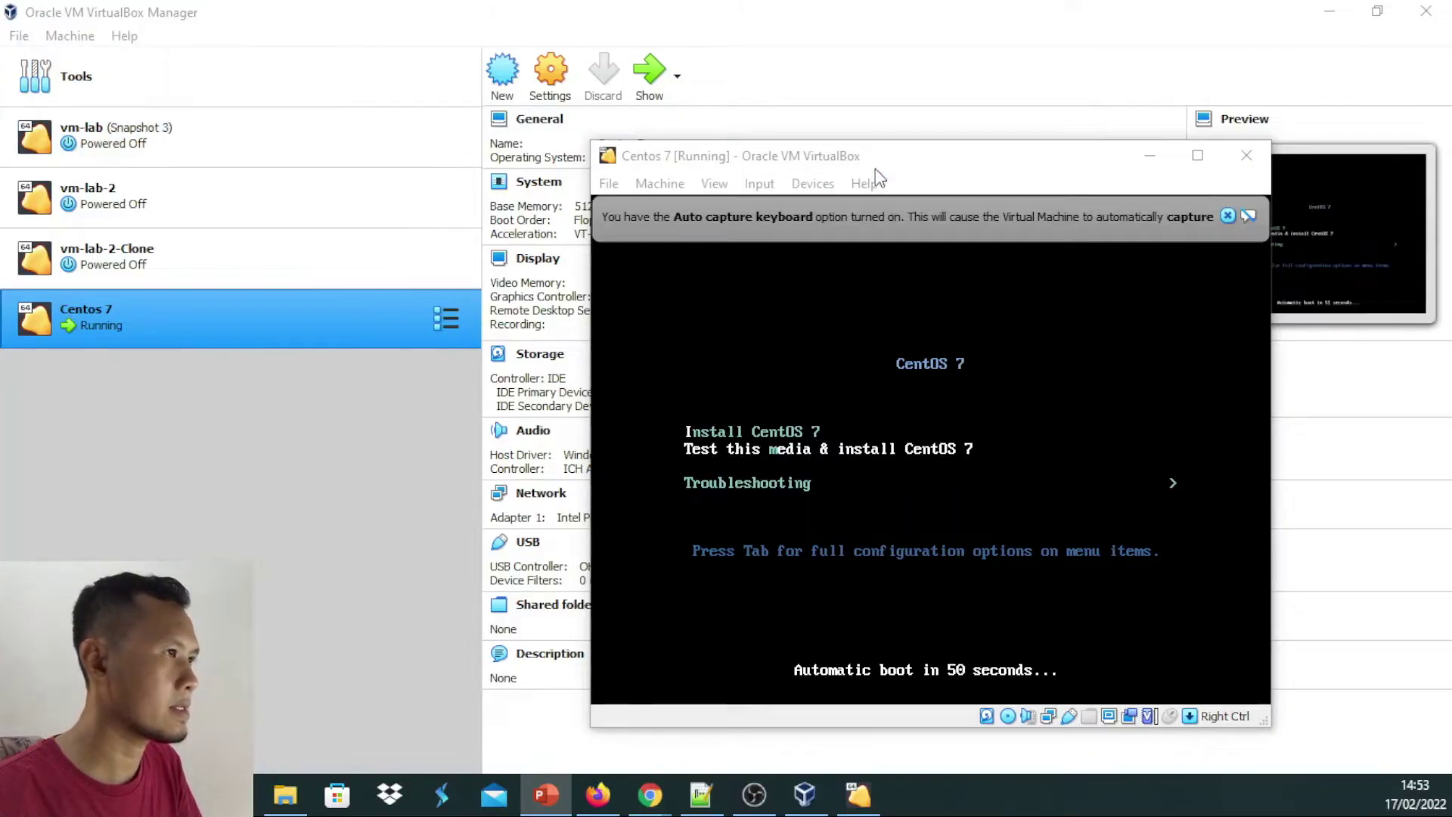
# Maximize the VM window and dismiss the keyboard and mouse capture notices
pyautogui.click(1198, 155)
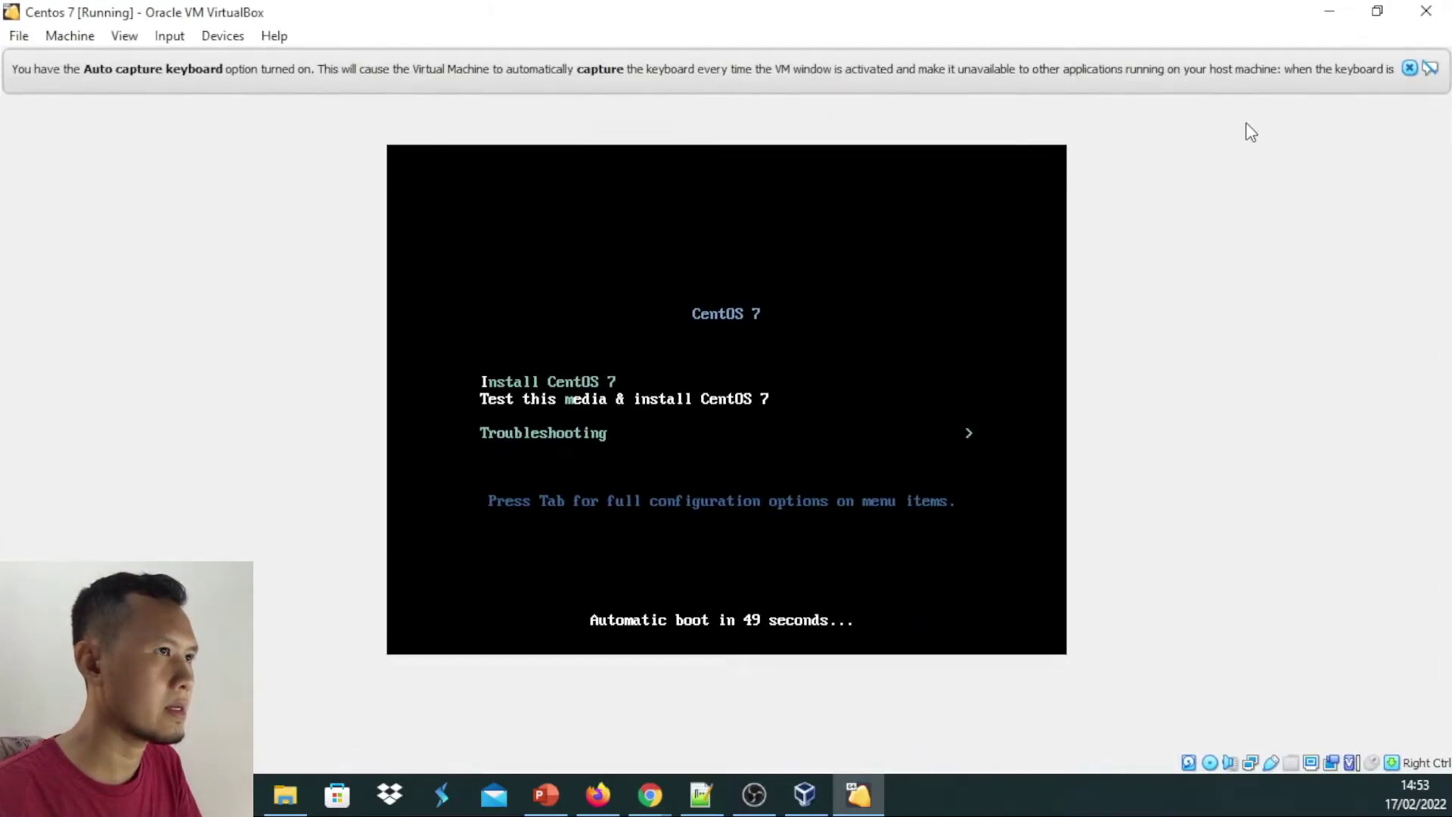
pyautogui.click(1410, 69)
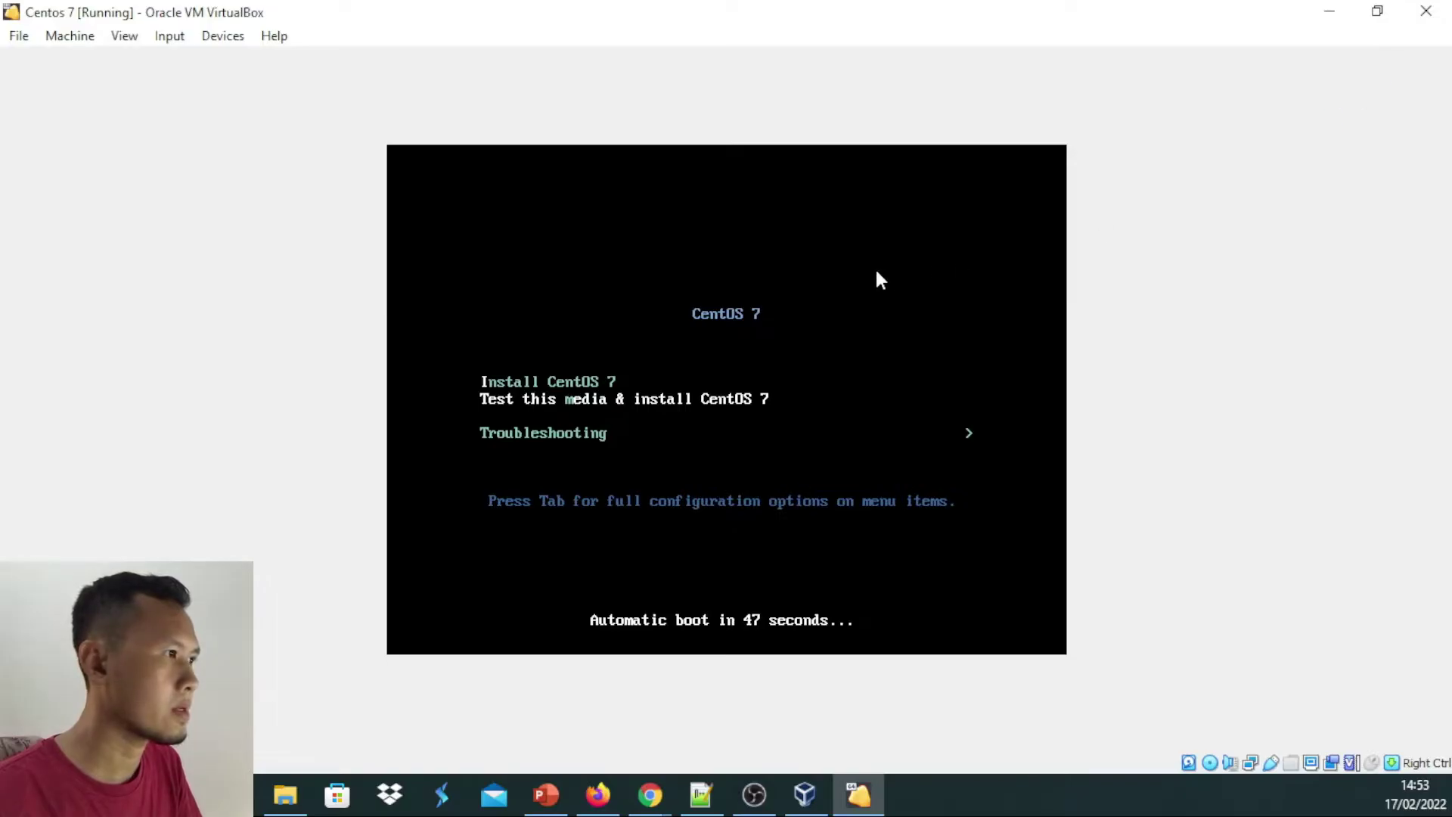
pyautogui.click(880, 280)
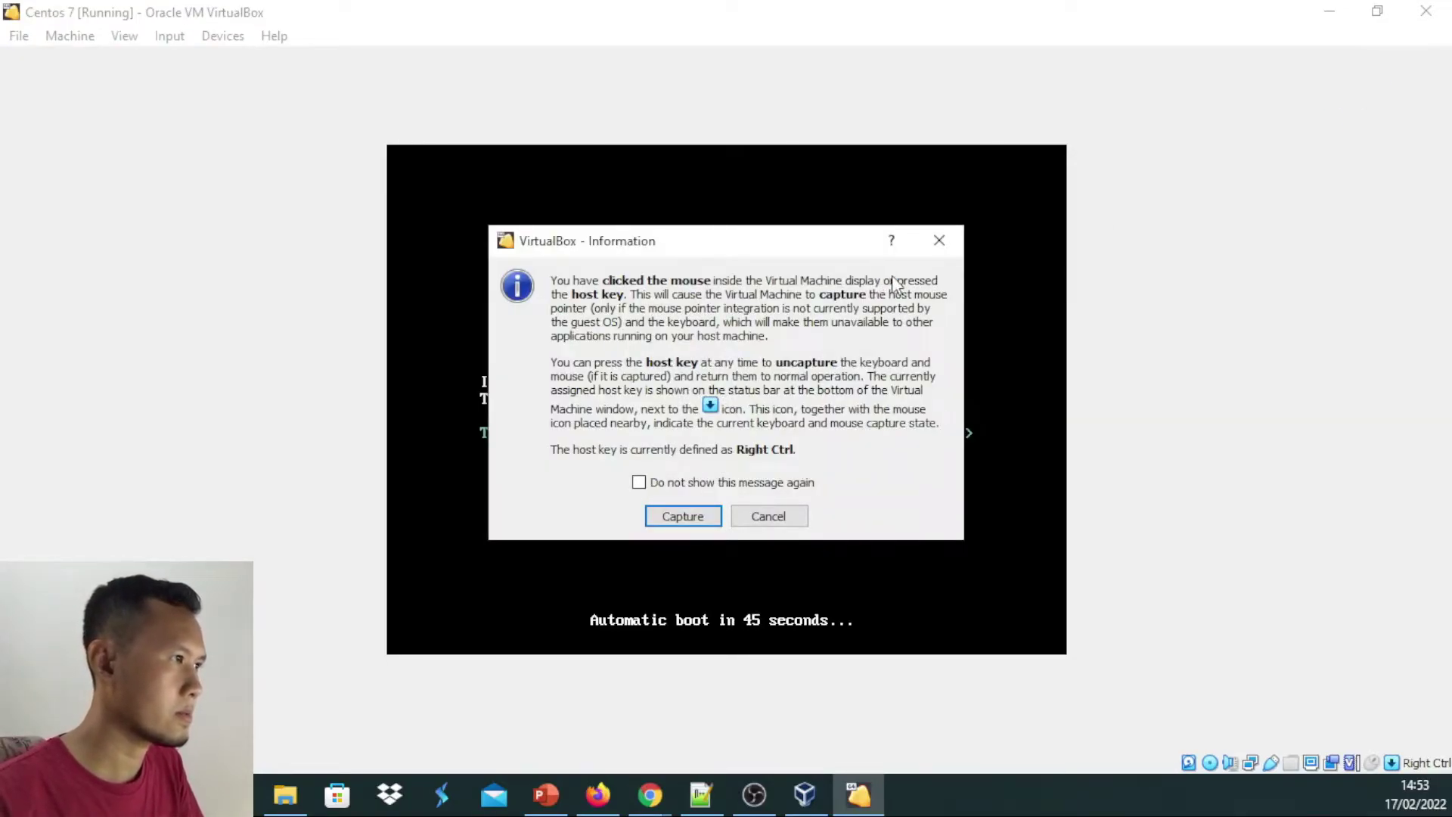
pyautogui.click(957, 248)
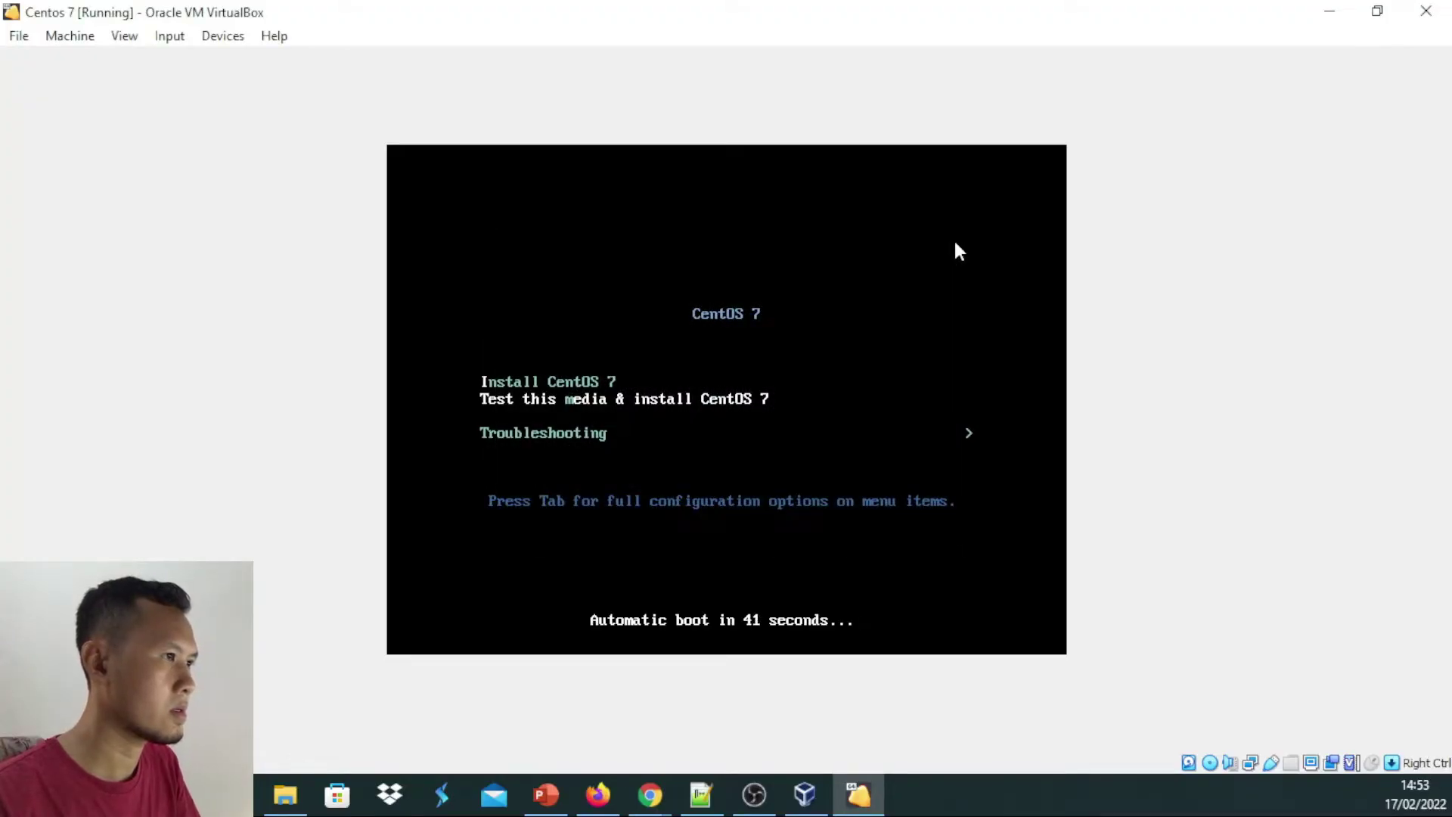
pyautogui.click(954, 251)
pyautogui.click(954, 250)
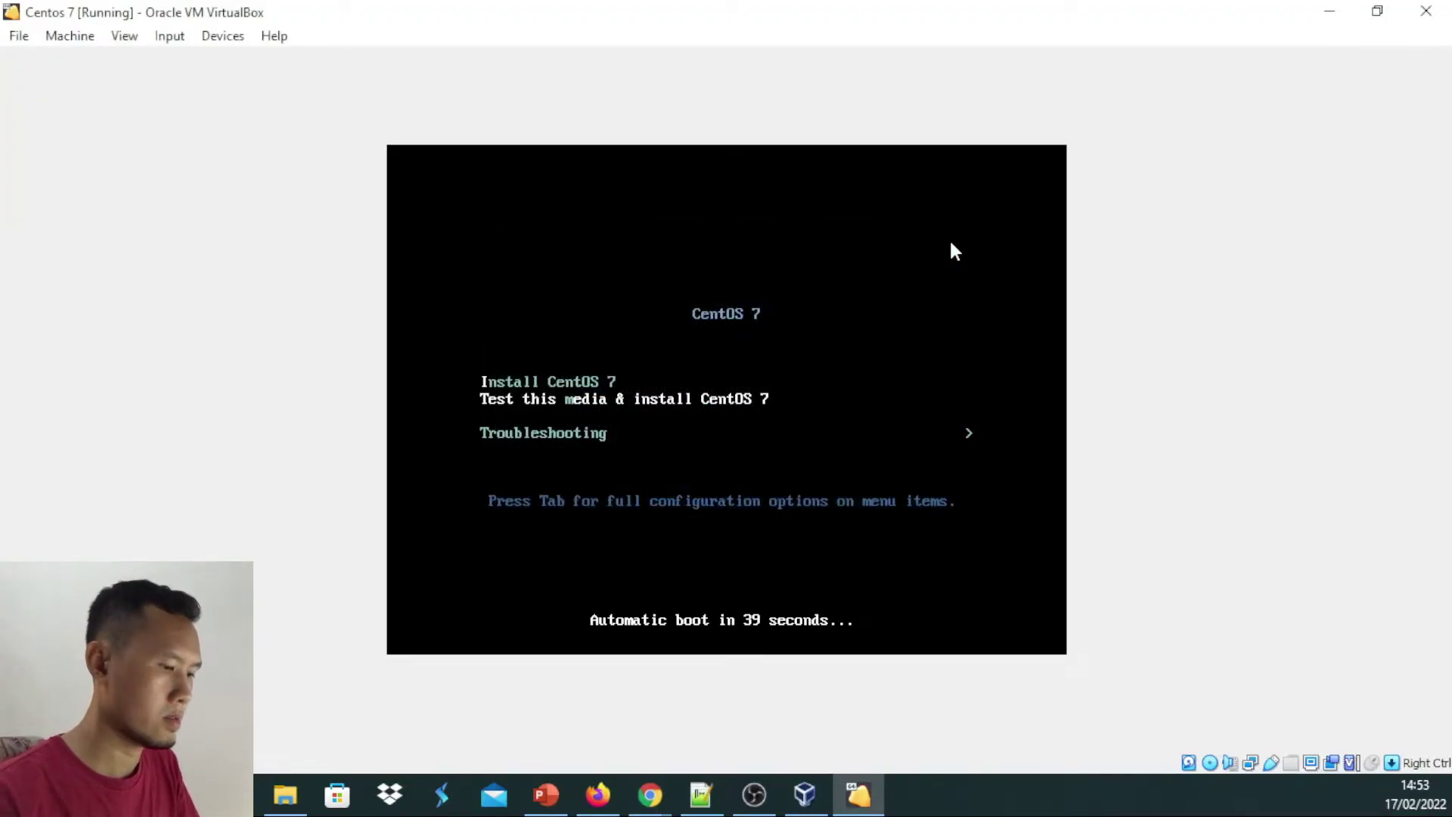
# Select Install CentOS 7 in the boot menu and boot it
pyautogui.press('Down')
pyautogui.press('Up')
pyautogui.press('Up')
pyautogui.press('Down')
pyautogui.press('Up')
pyautogui.press('Down')
pyautogui.press('Up')
pyautogui.press('Down')
pyautogui.press('Up')
pyautogui.press('Down')
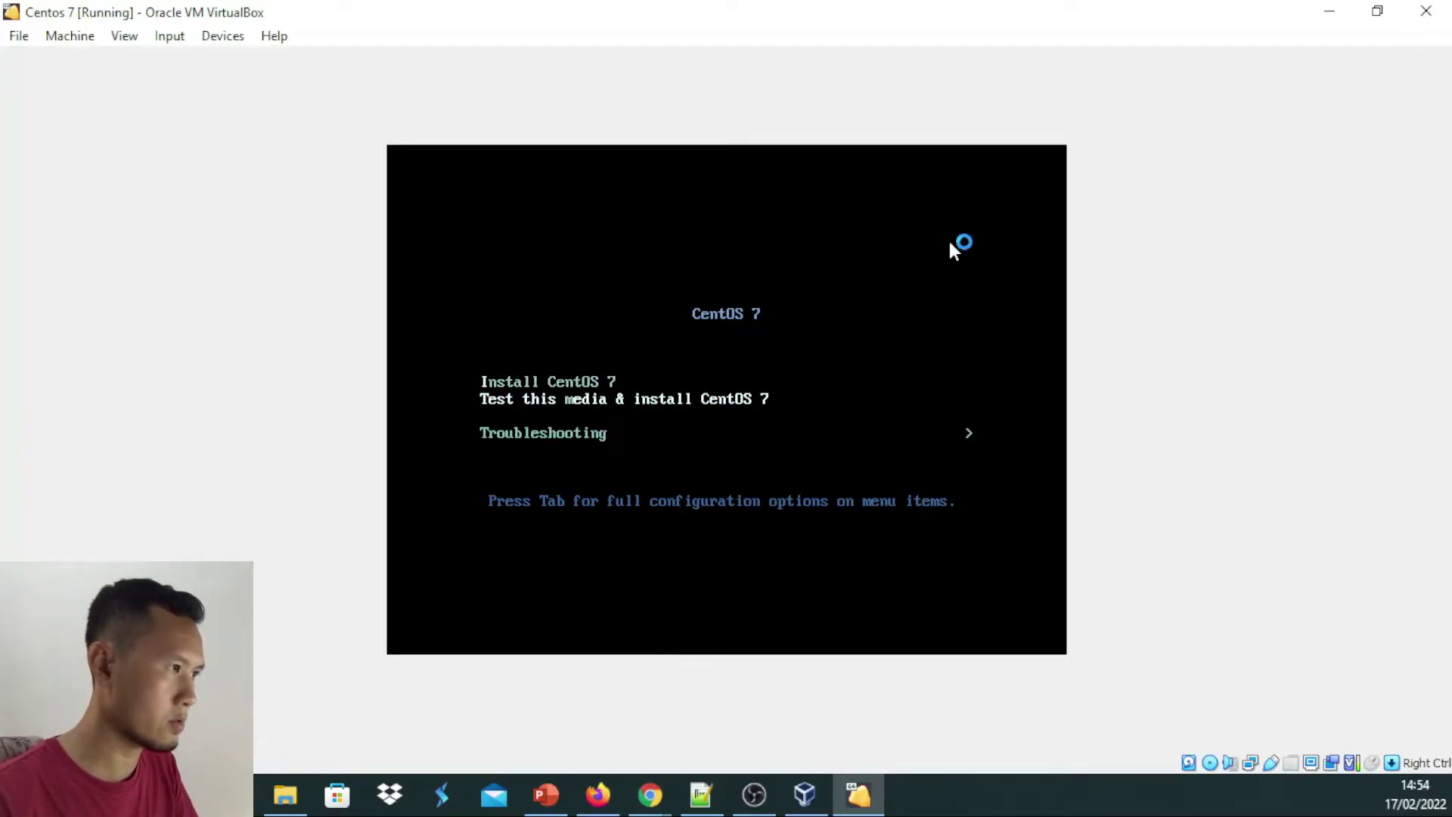
pyautogui.press('Up')
pyautogui.press('Down')
pyautogui.press('Up')
pyautogui.press('Down')
pyautogui.press('Down')
pyautogui.press('Up')
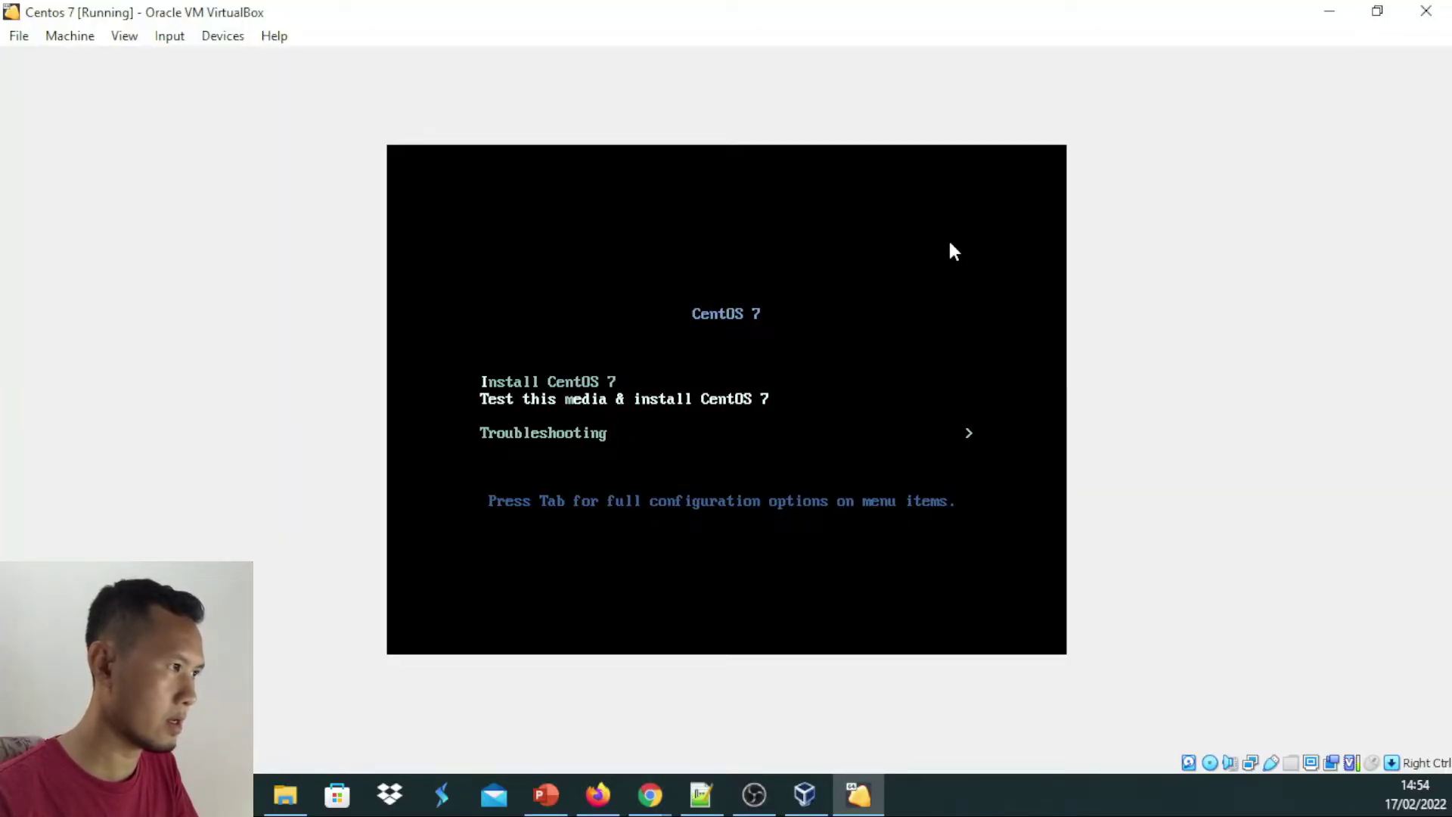
pyautogui.press('Up')
pyautogui.press('Return')
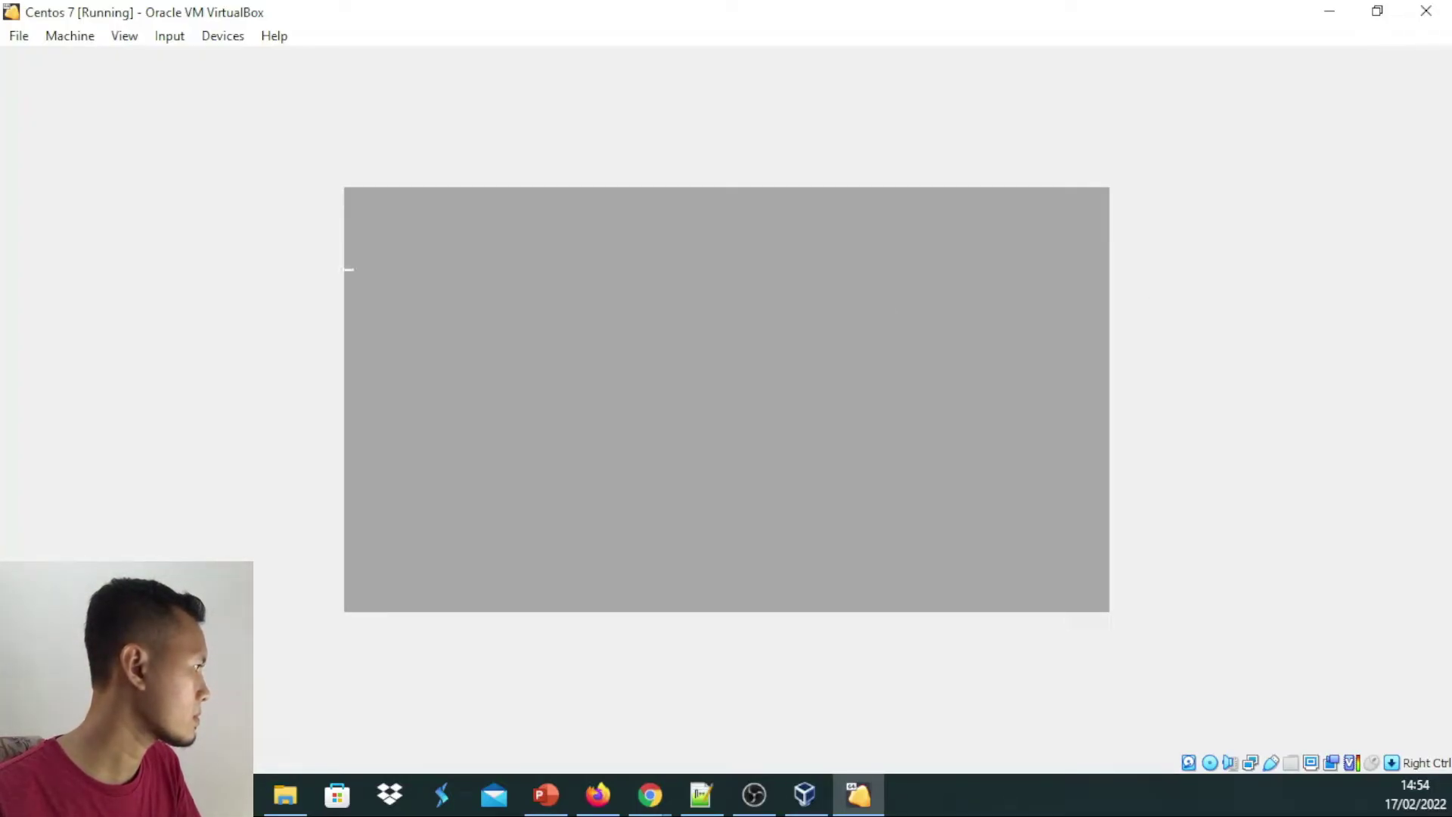
# Switch over to PowerPoint while the CentOS installer loads
pyautogui.click(546, 794)
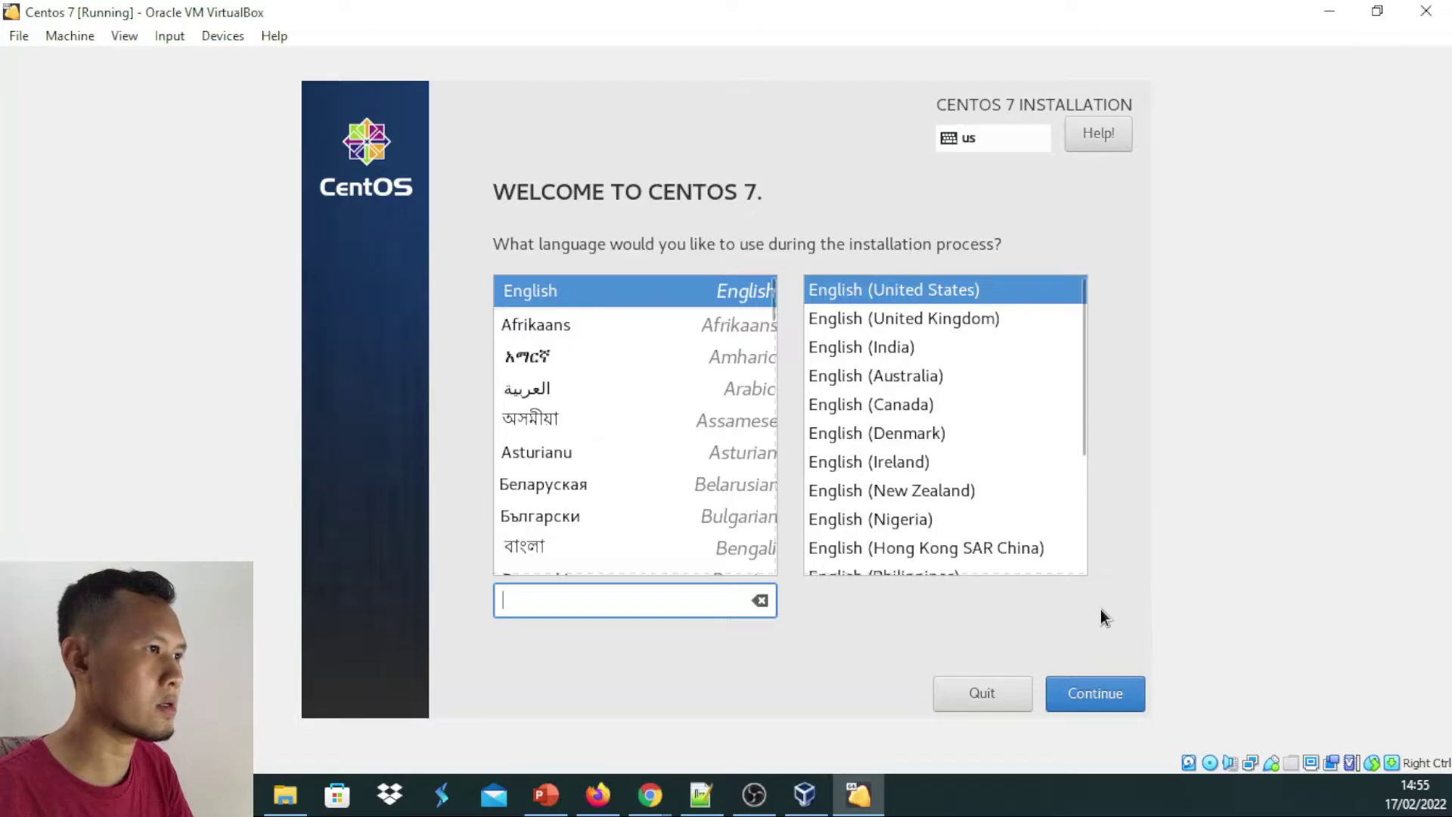
# Continue with English (United States) to reach the installation summary
pyautogui.click(1092, 696)
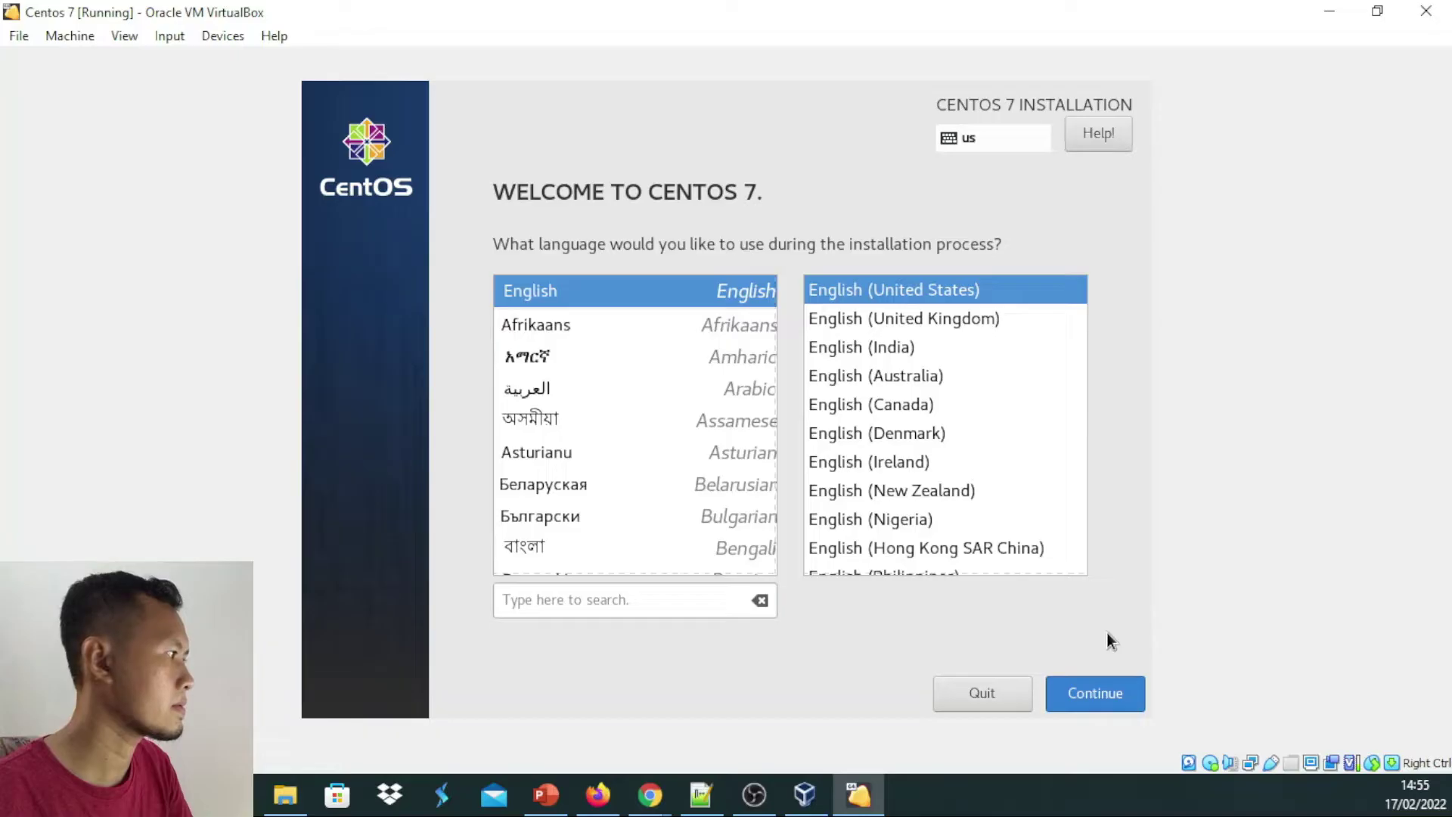
pyautogui.click(1099, 692)
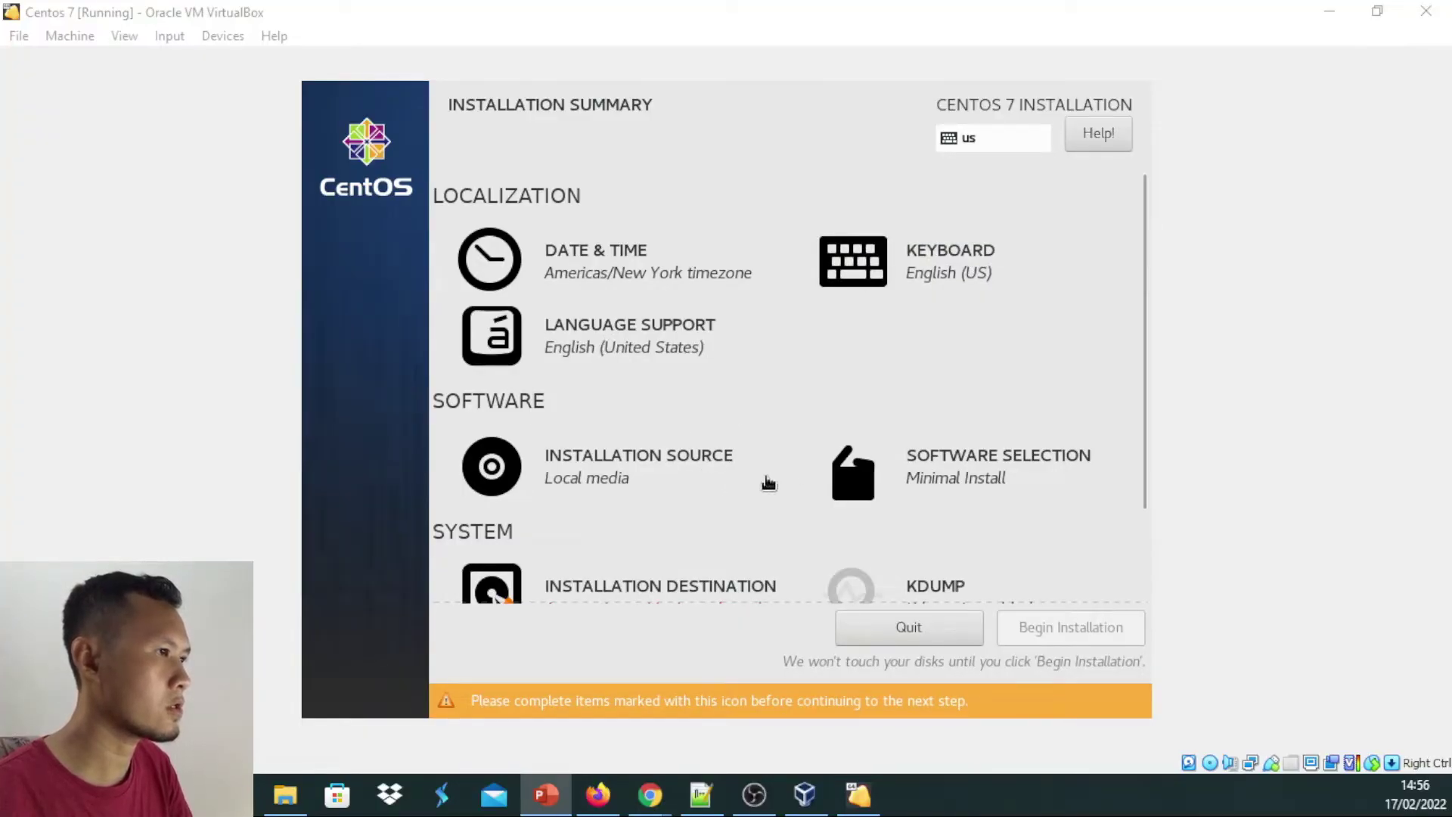
pyautogui.scroll(-3, 798, 482)
pyautogui.scroll(3, 811, 482)
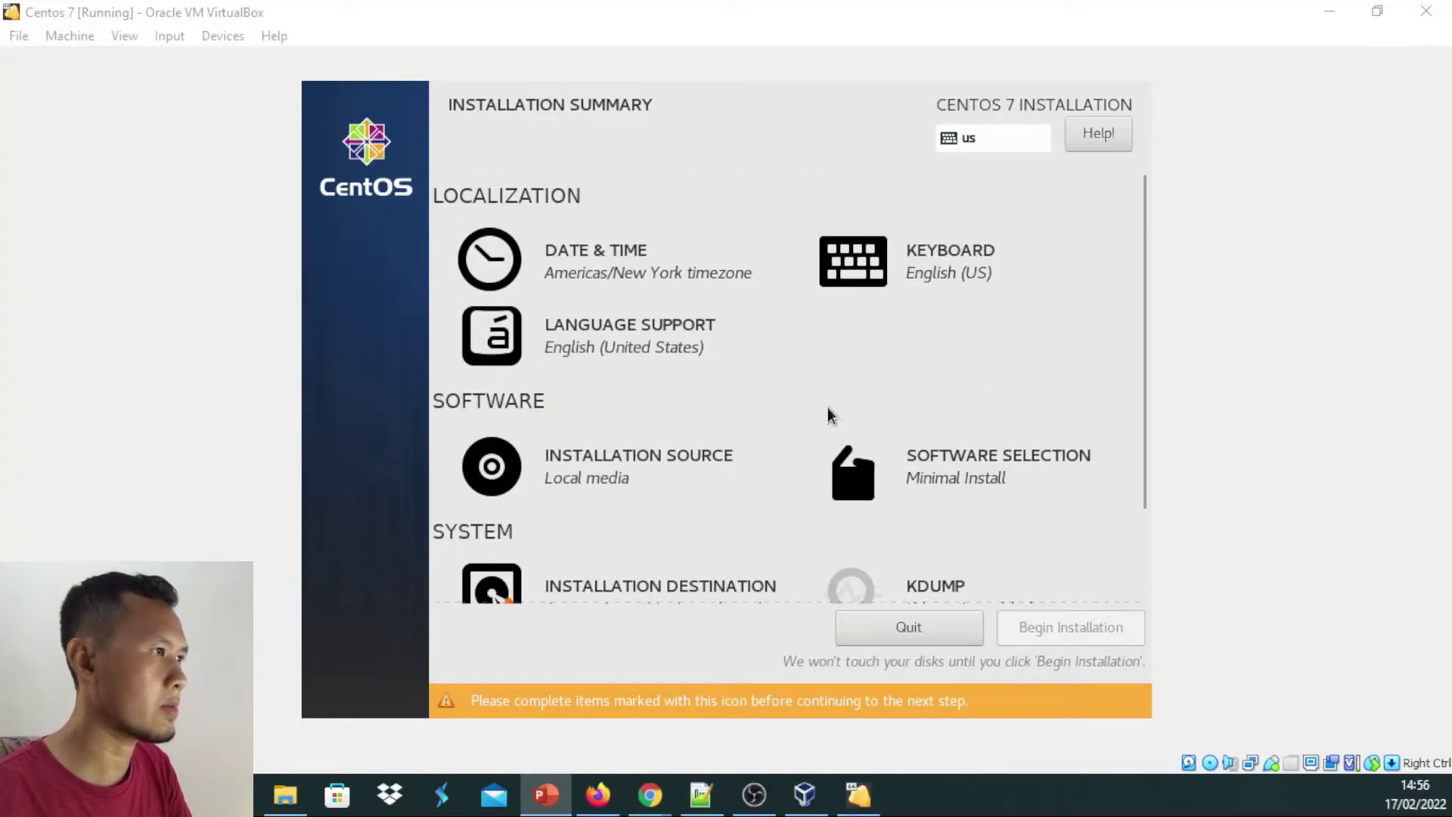
# Change the installer timezone from America/New York to Asia, Jakarta in Date & Time
pyautogui.click(598, 260)
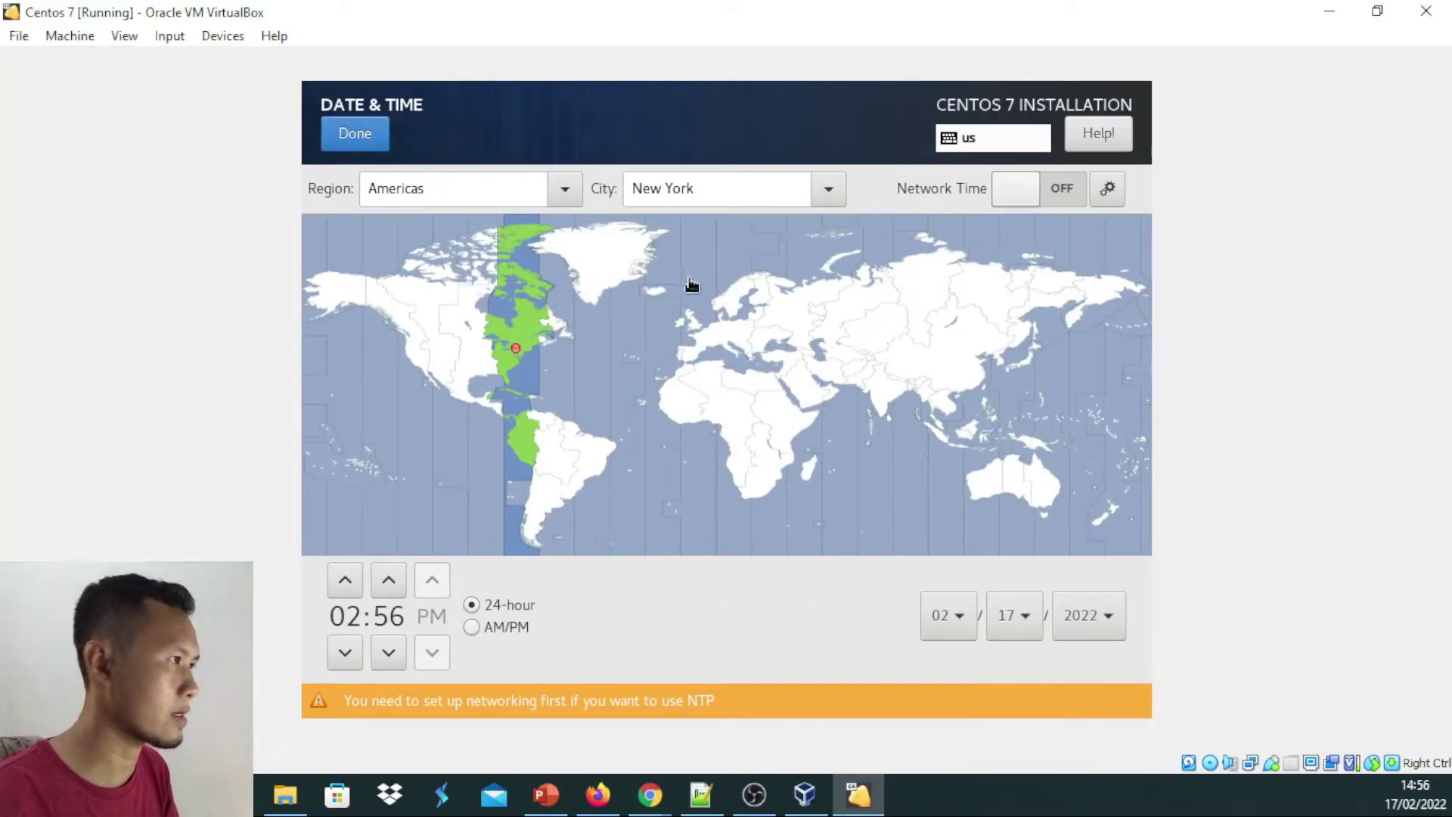
pyautogui.click(566, 195)
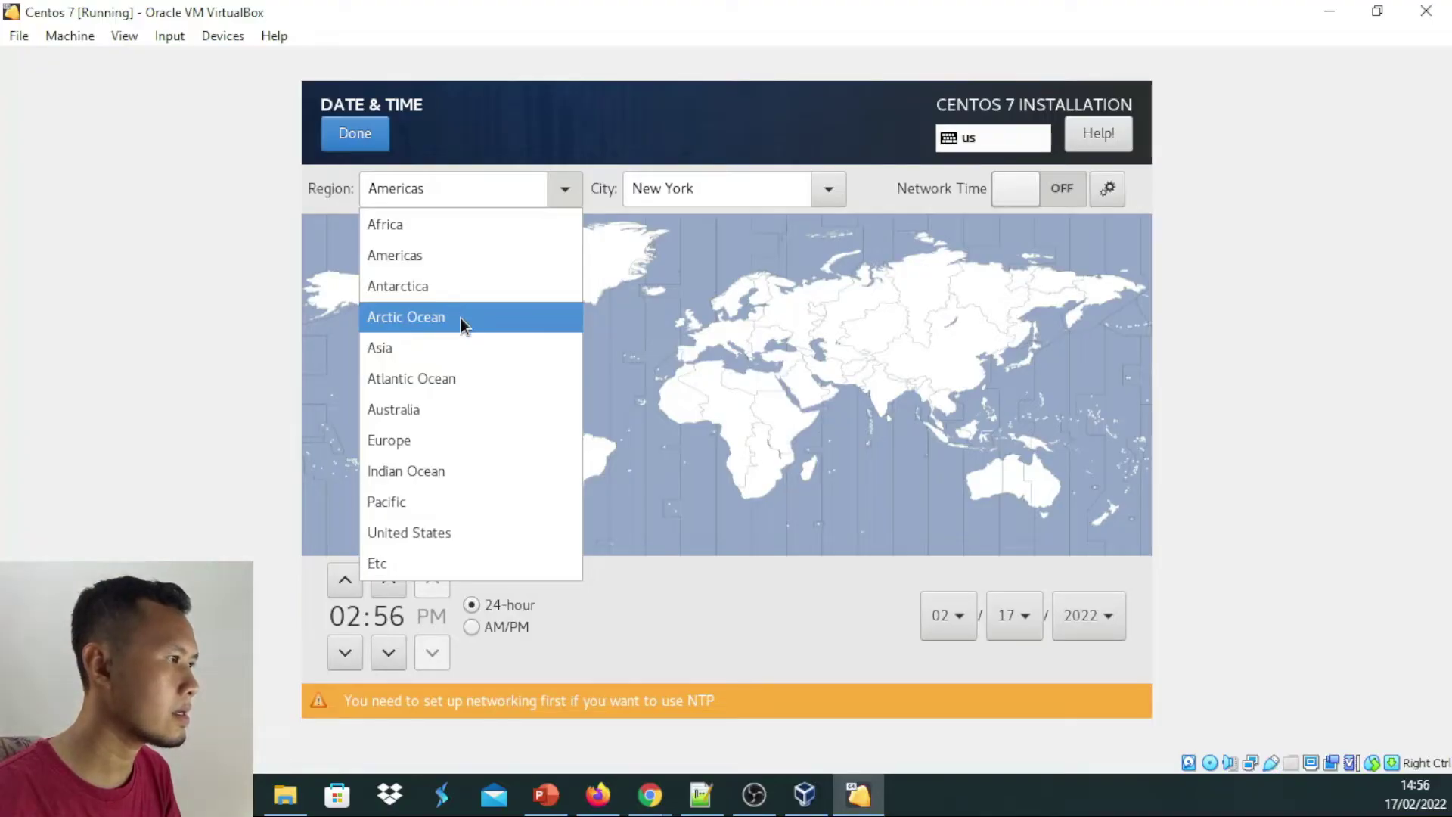
pyautogui.click(455, 348)
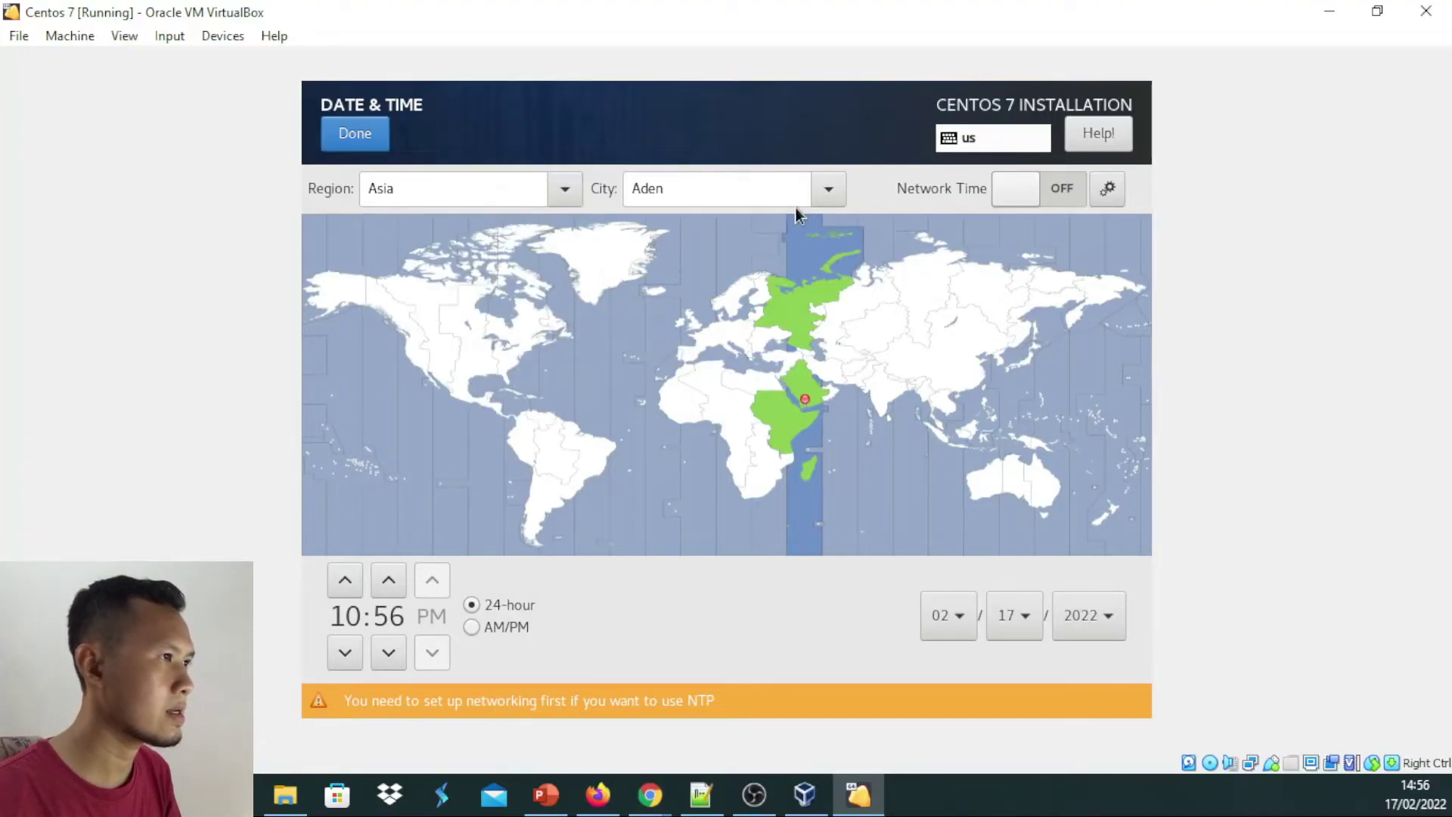
pyautogui.click(828, 188)
pyautogui.scroll(-5, 756, 310)
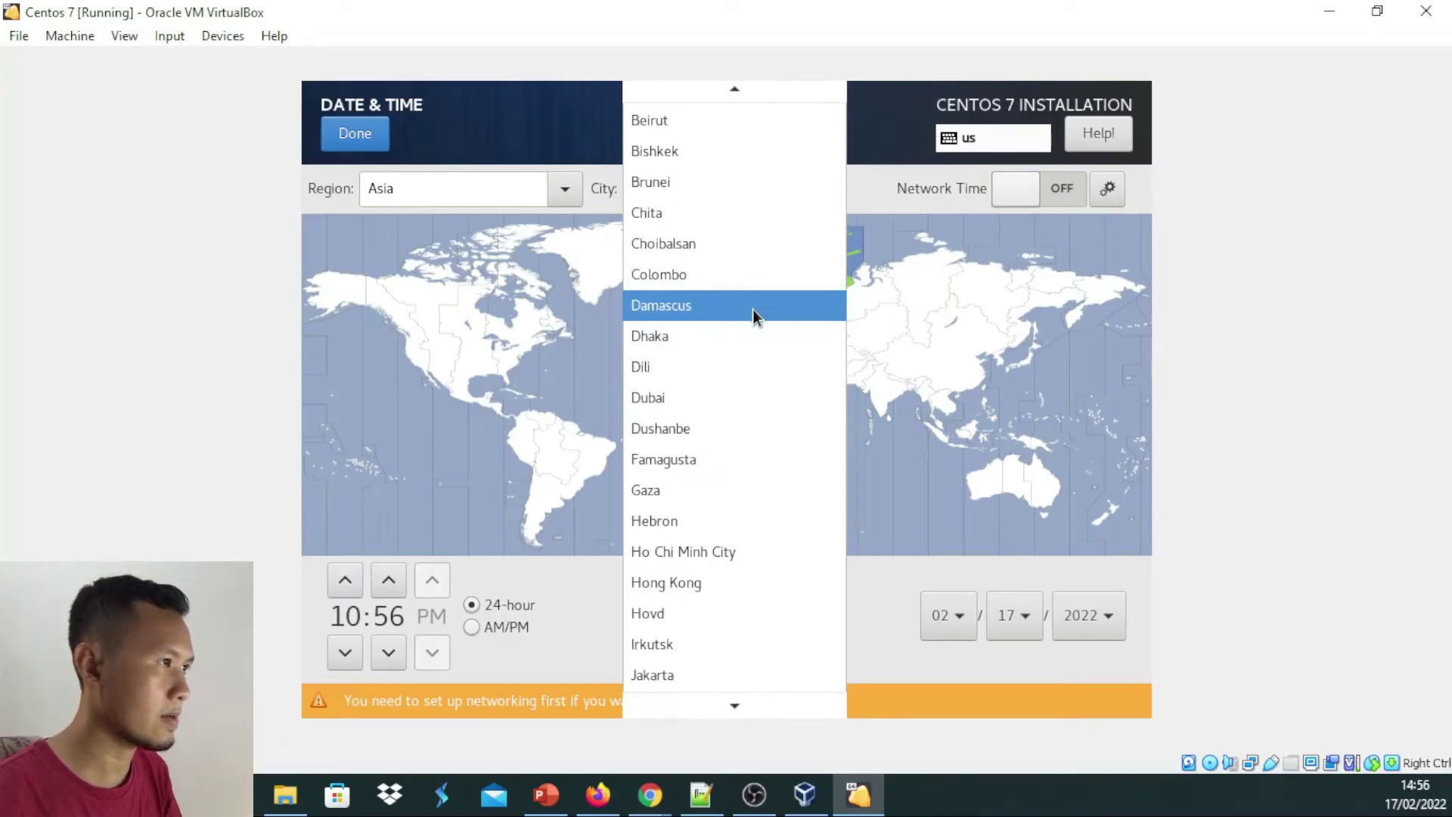
pyautogui.scroll(-2, 652, 503)
pyautogui.click(664, 567)
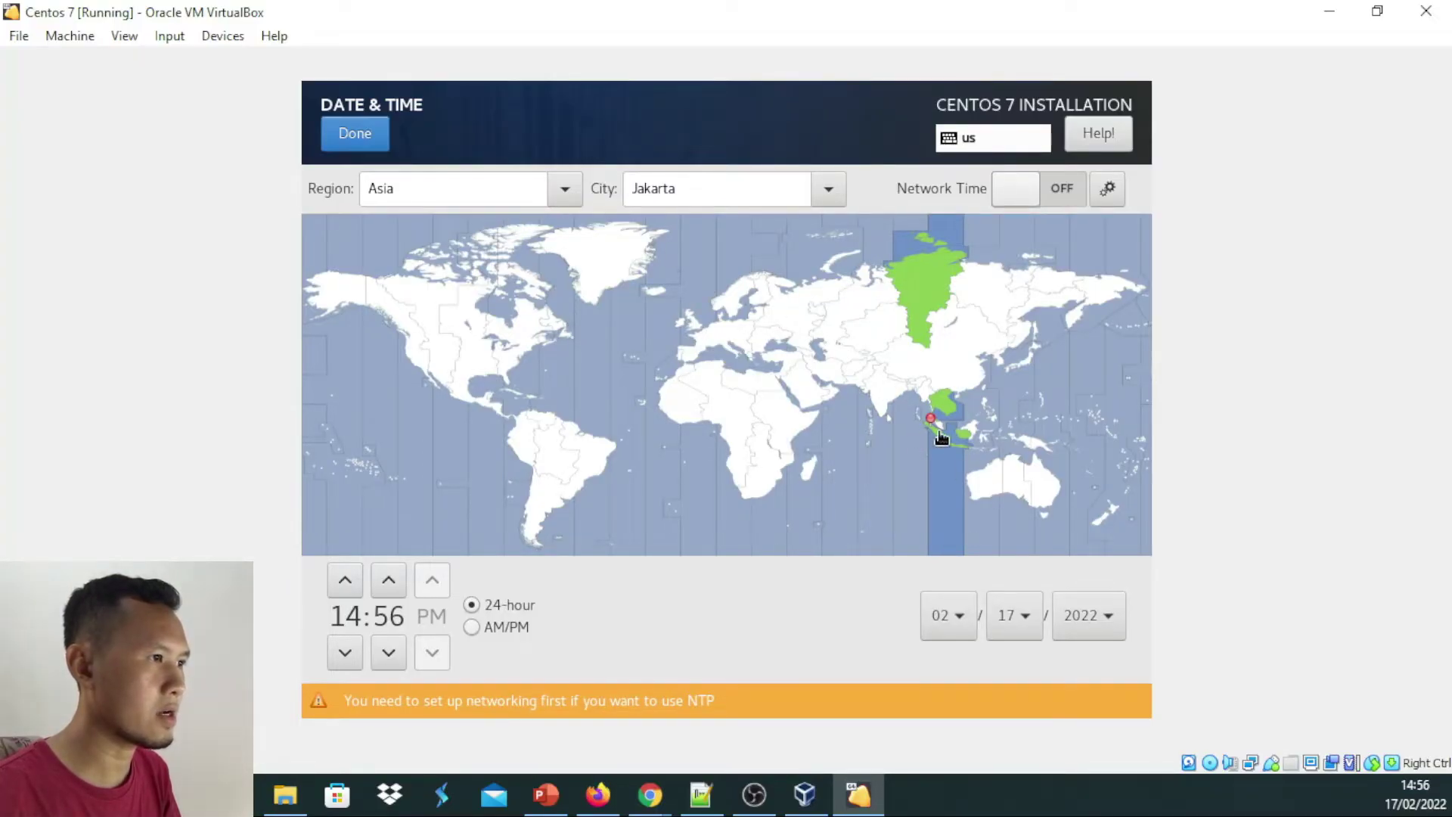
pyautogui.click(933, 417)
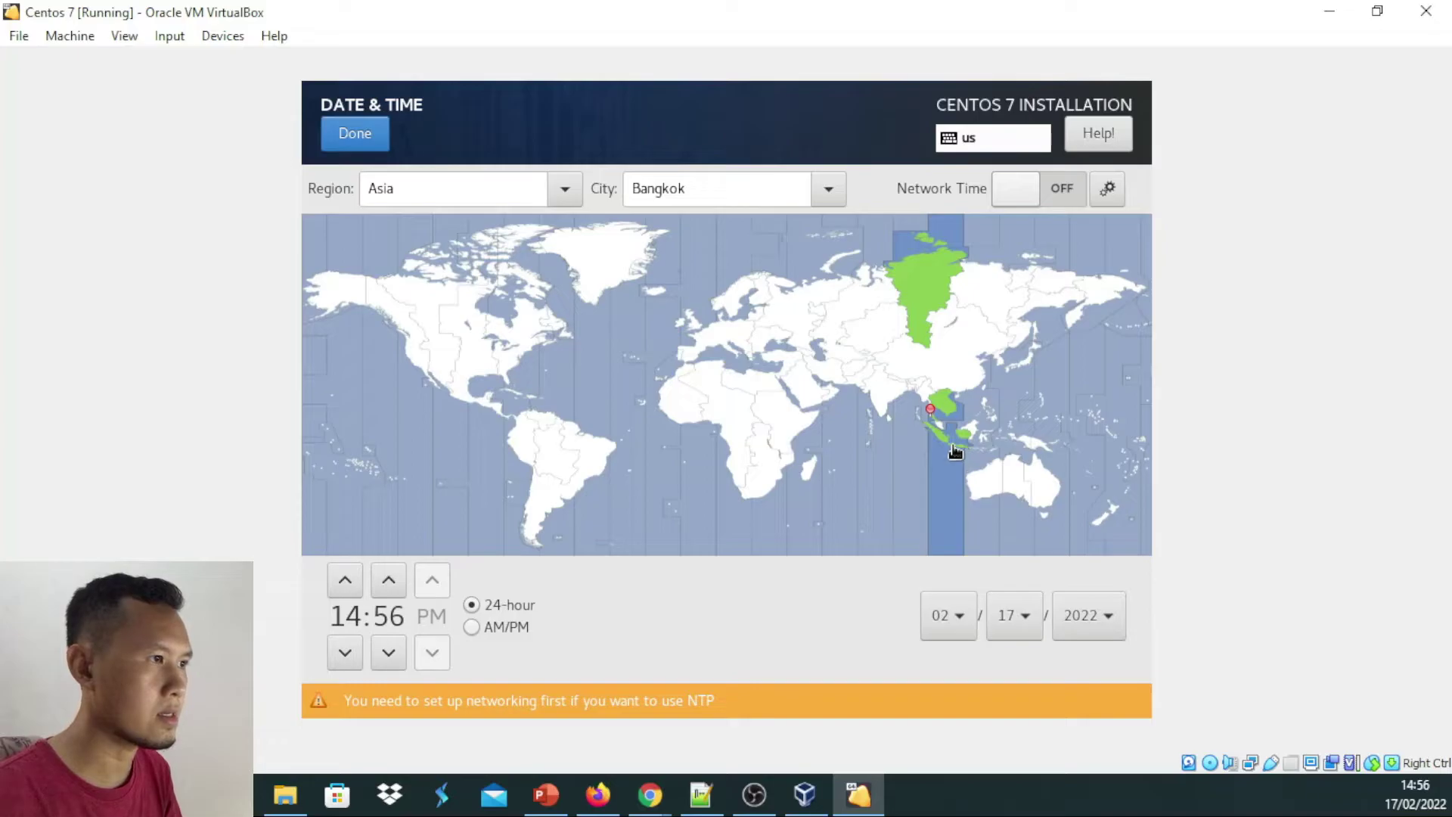
pyautogui.click(954, 452)
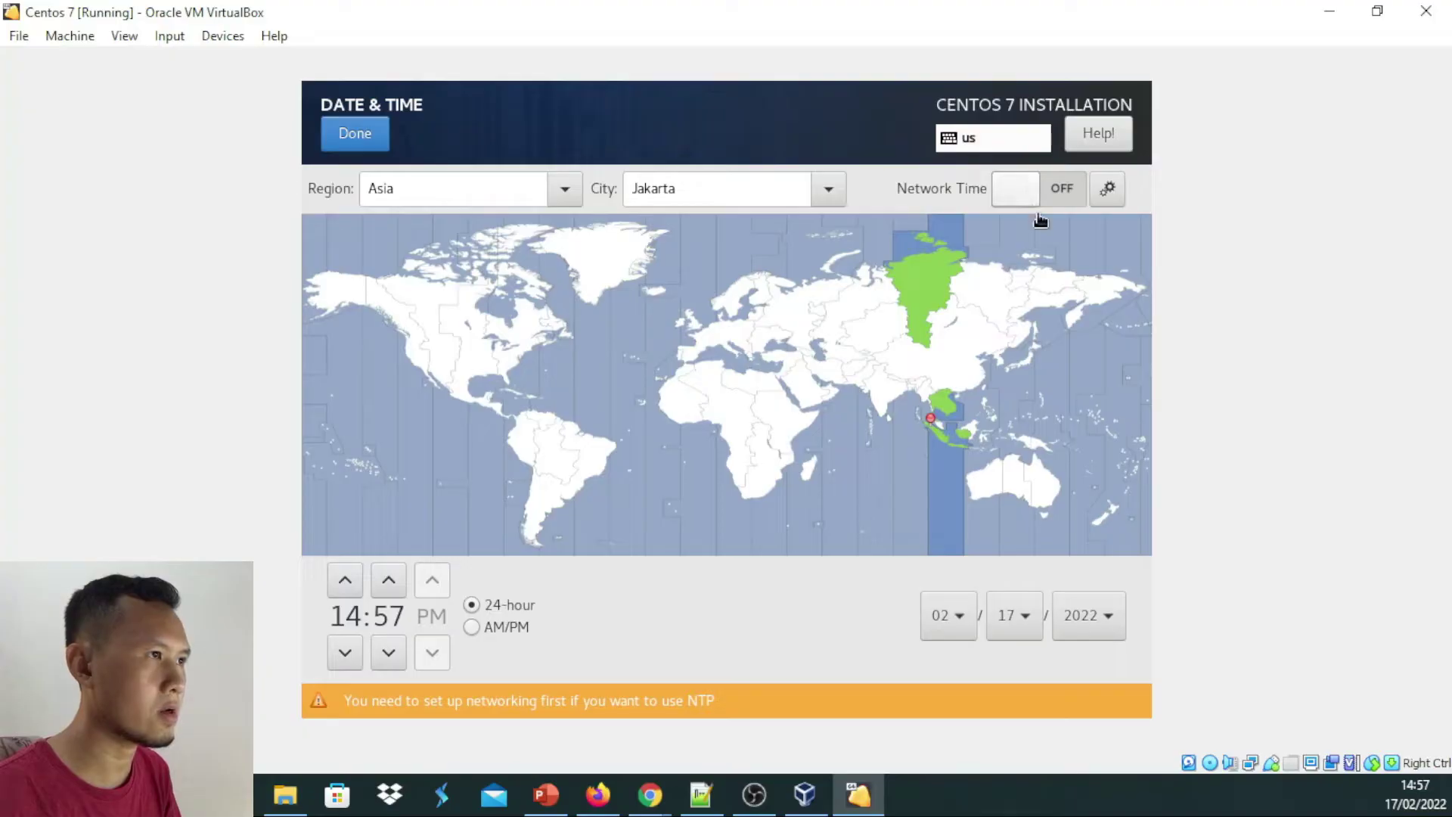
# Keep the Jakarta timezone and replace the host name field text with centos7-lab
pyautogui.click(366, 144)
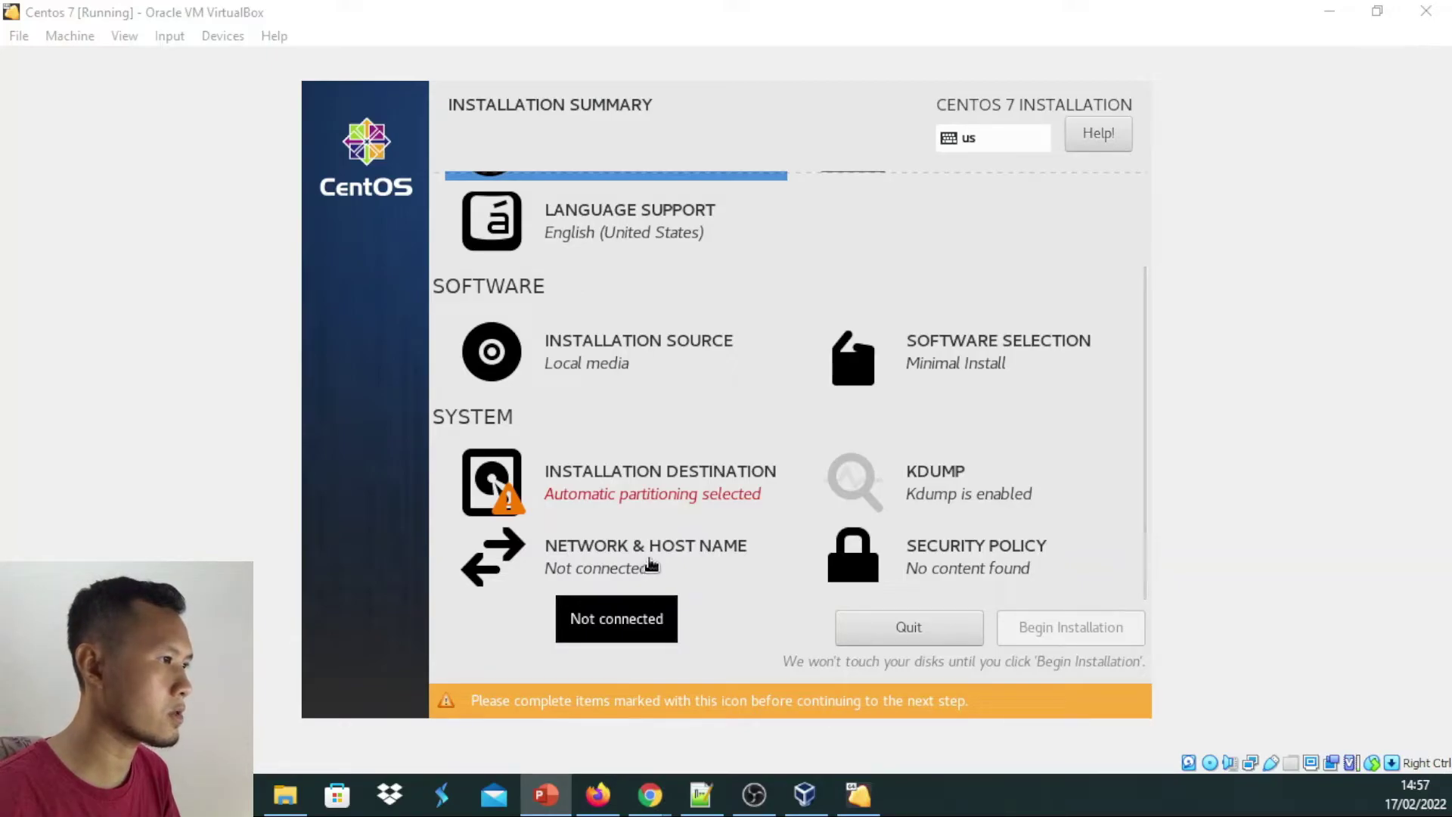
pyautogui.click(648, 566)
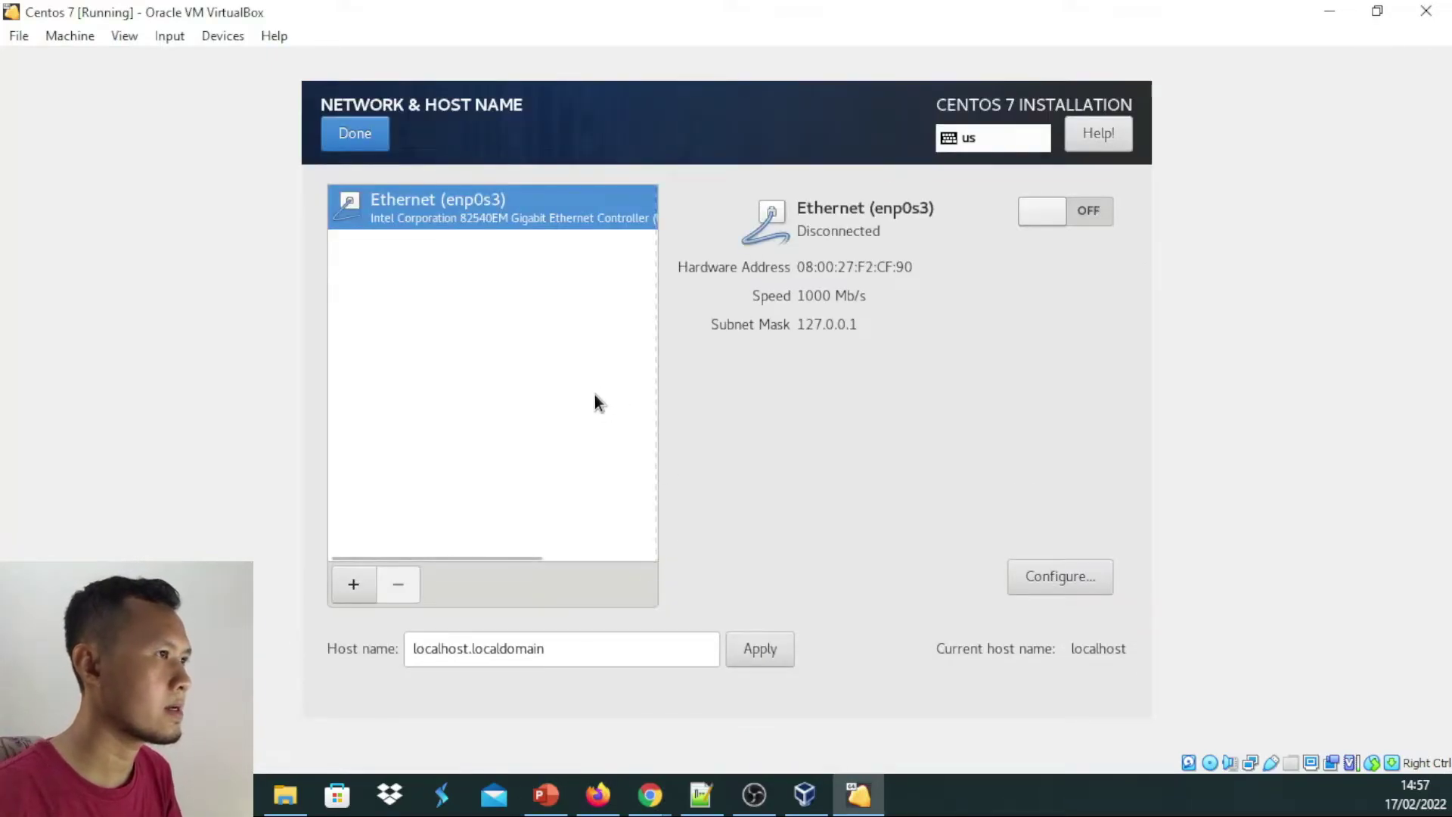
pyautogui.click(589, 649)
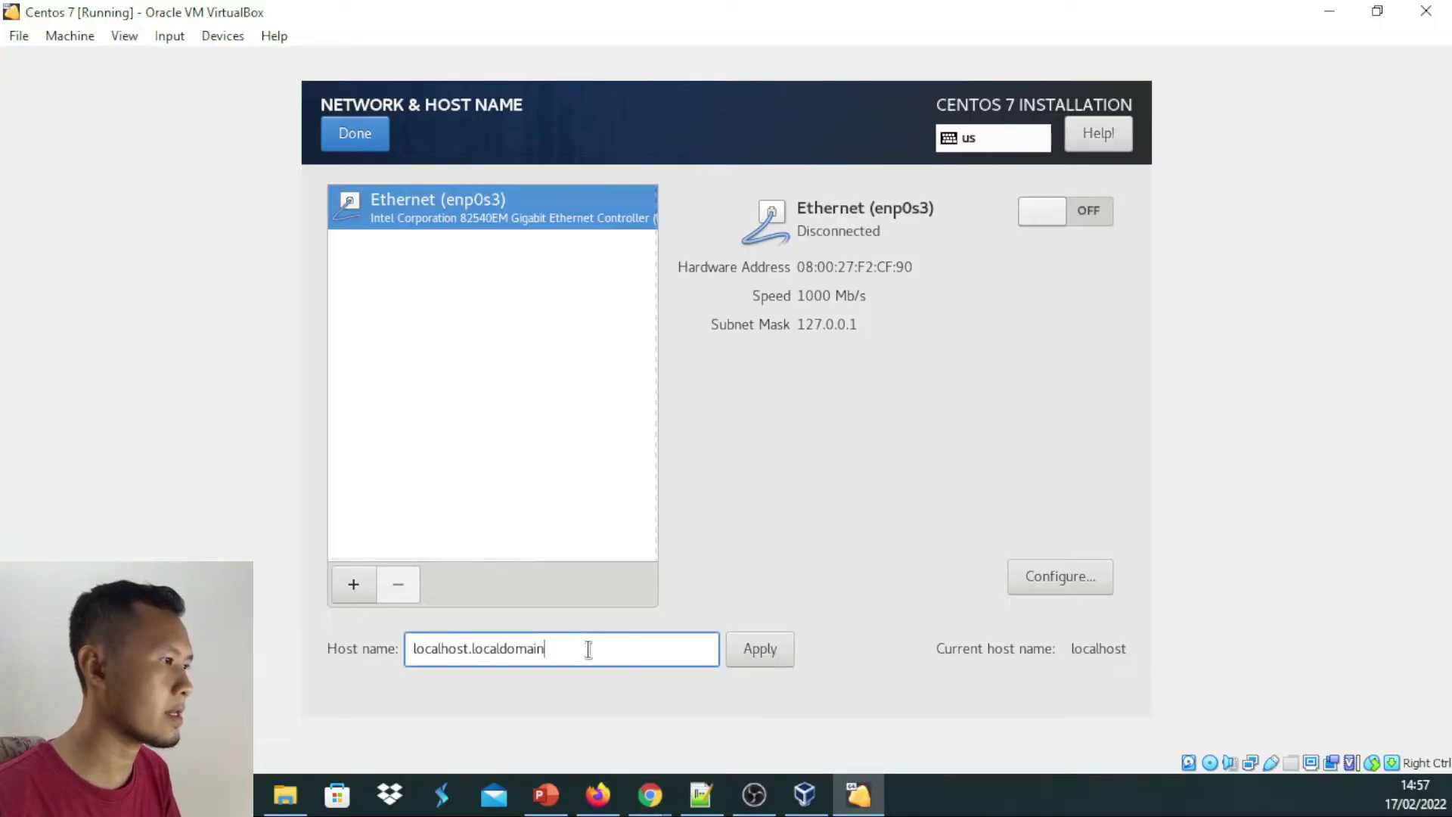
pyautogui.tripleClick(589, 649)
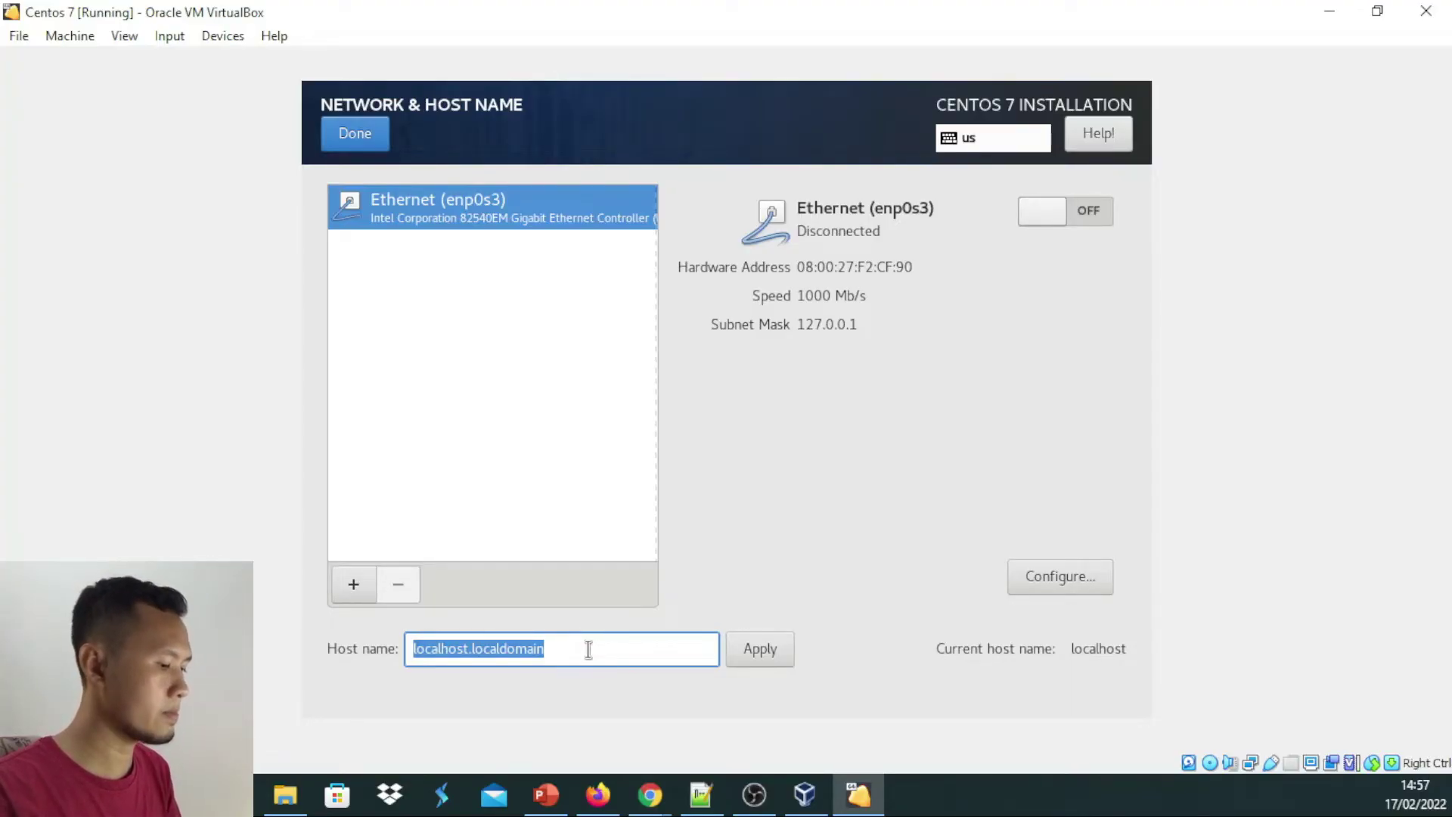
pyautogui.write('ce')
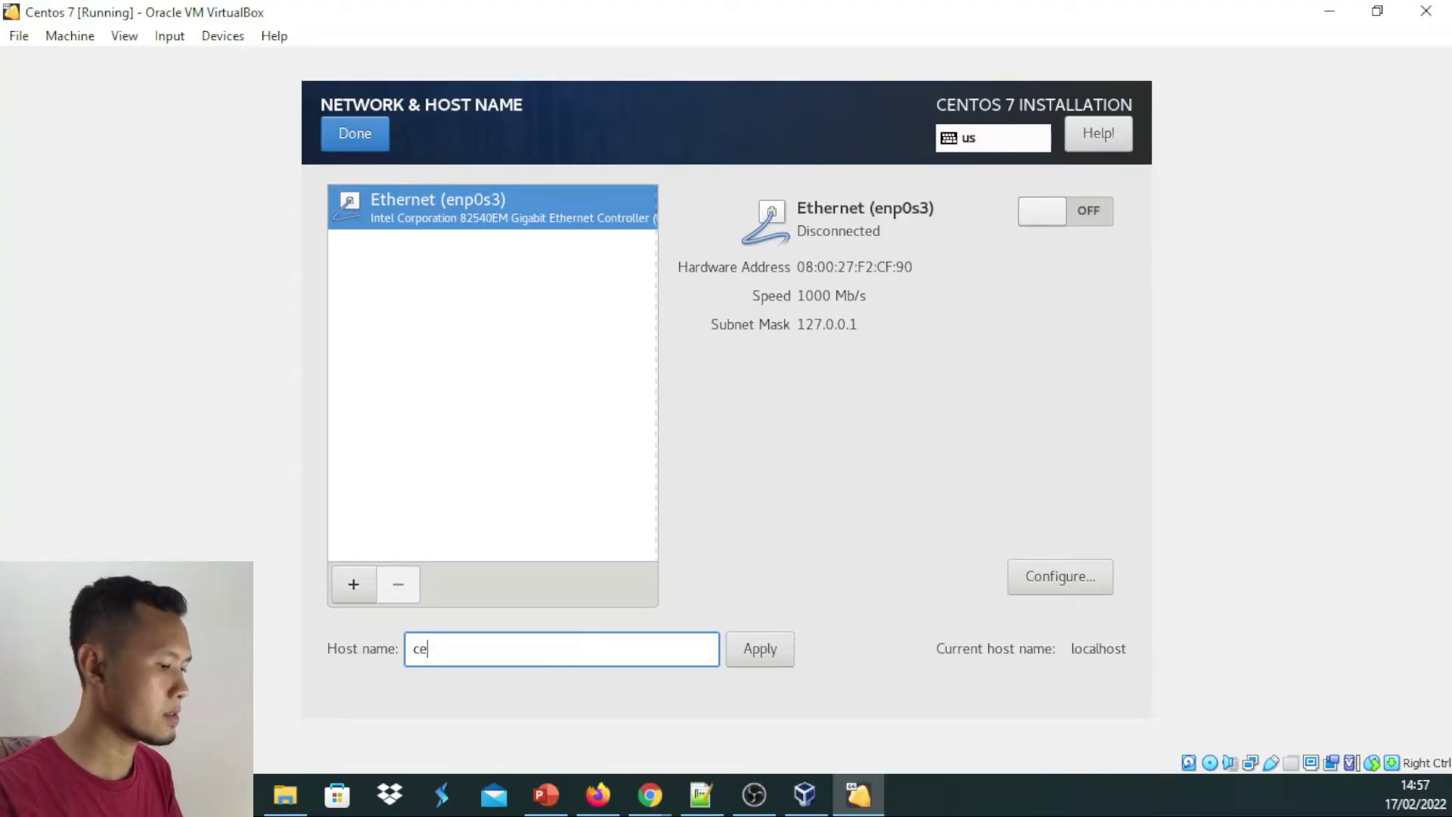
pyautogui.write('ntos7-lab')
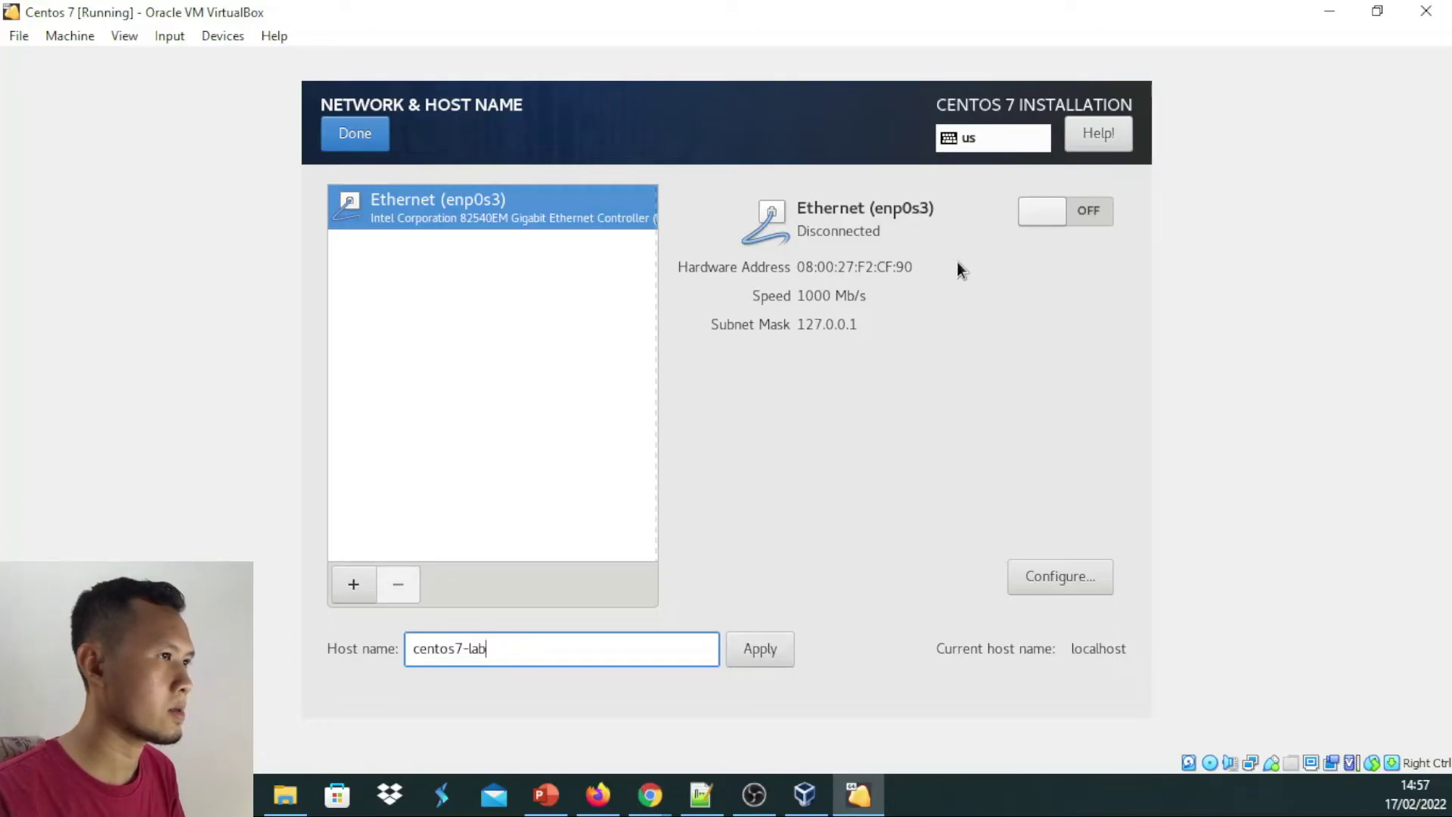
# Turn Ethernet on, apply centos7-lab as the host name, and return to the summary
pyautogui.click(1061, 209)
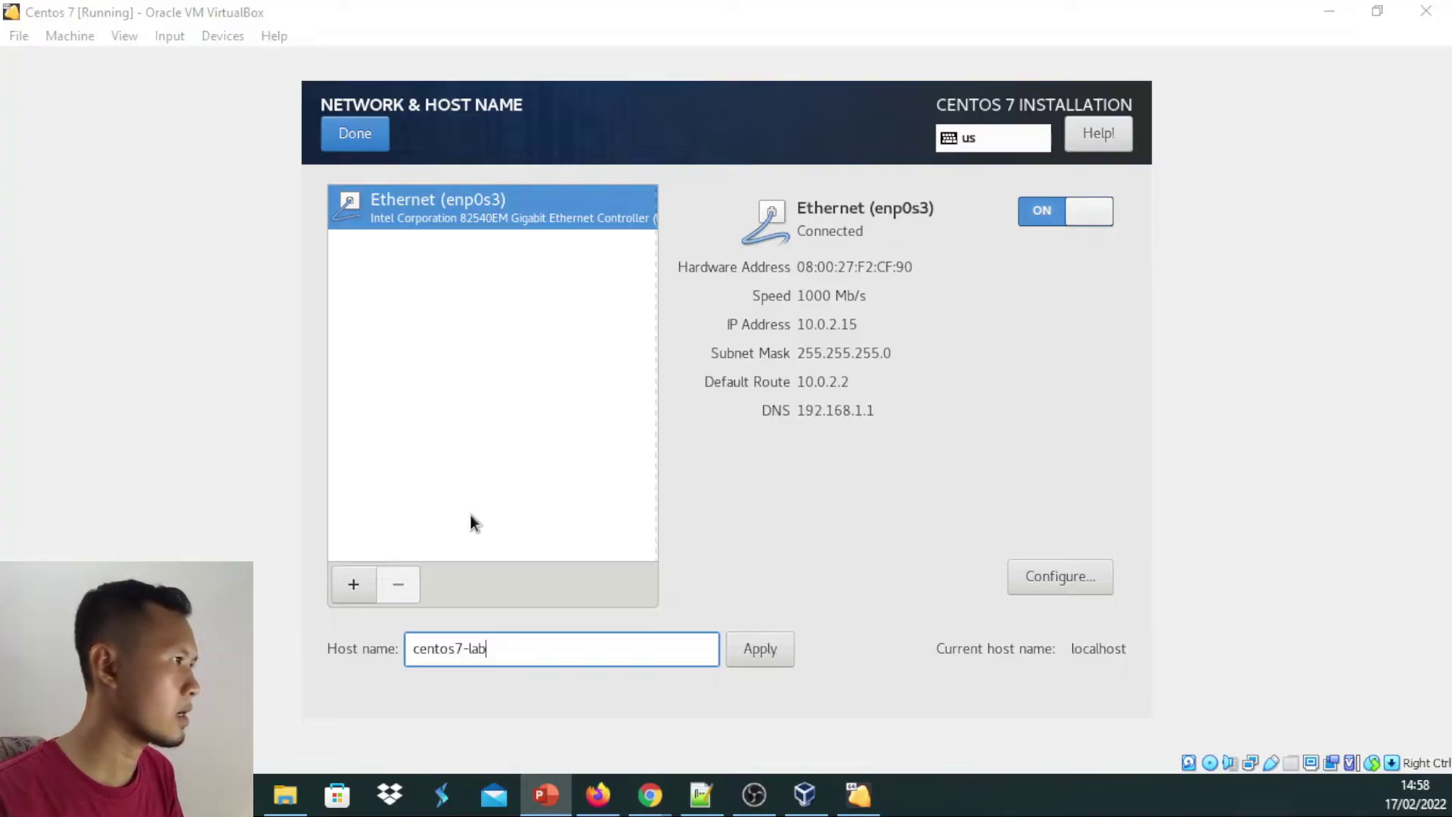
pyautogui.click(774, 646)
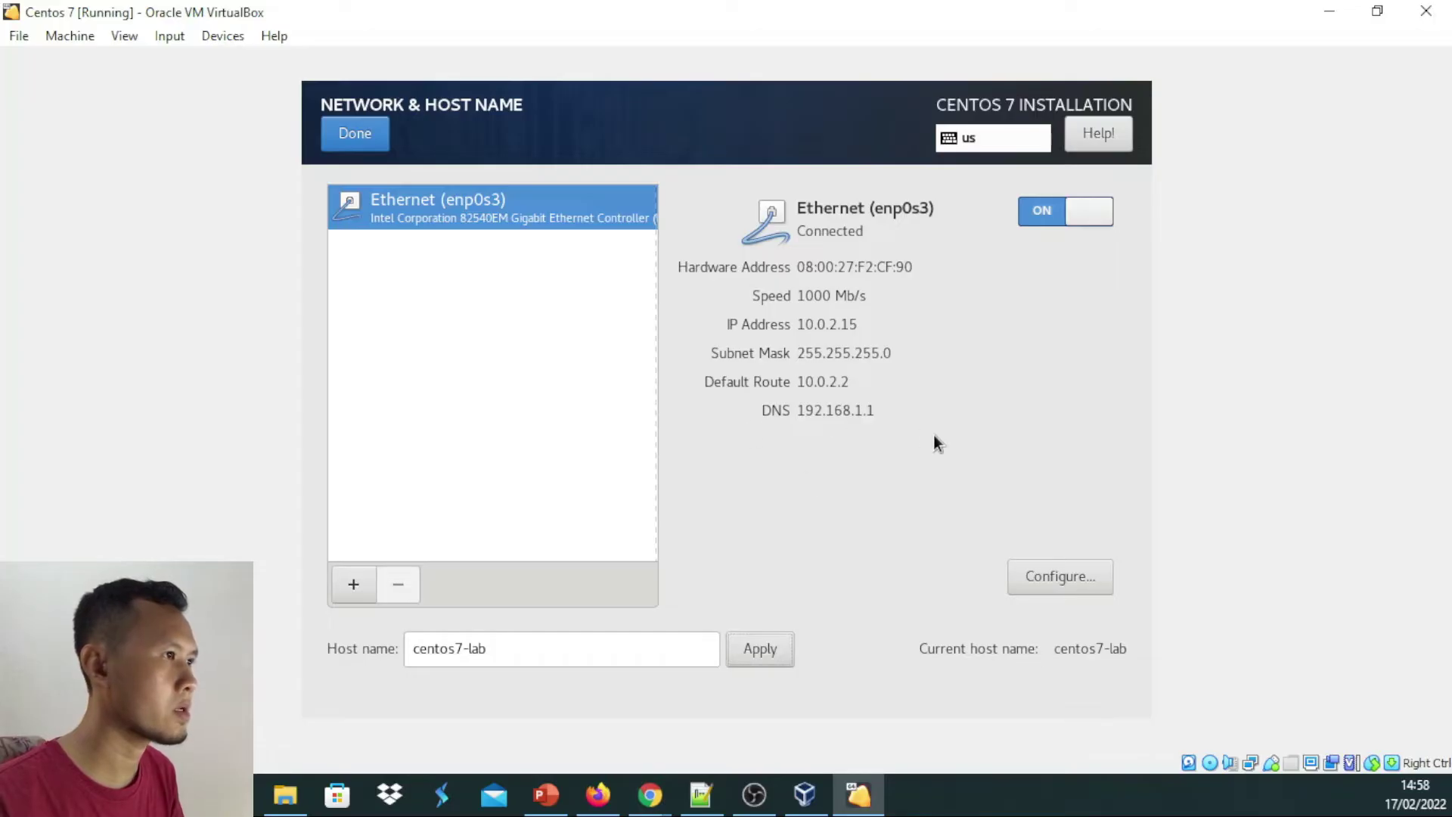
pyautogui.click(366, 146)
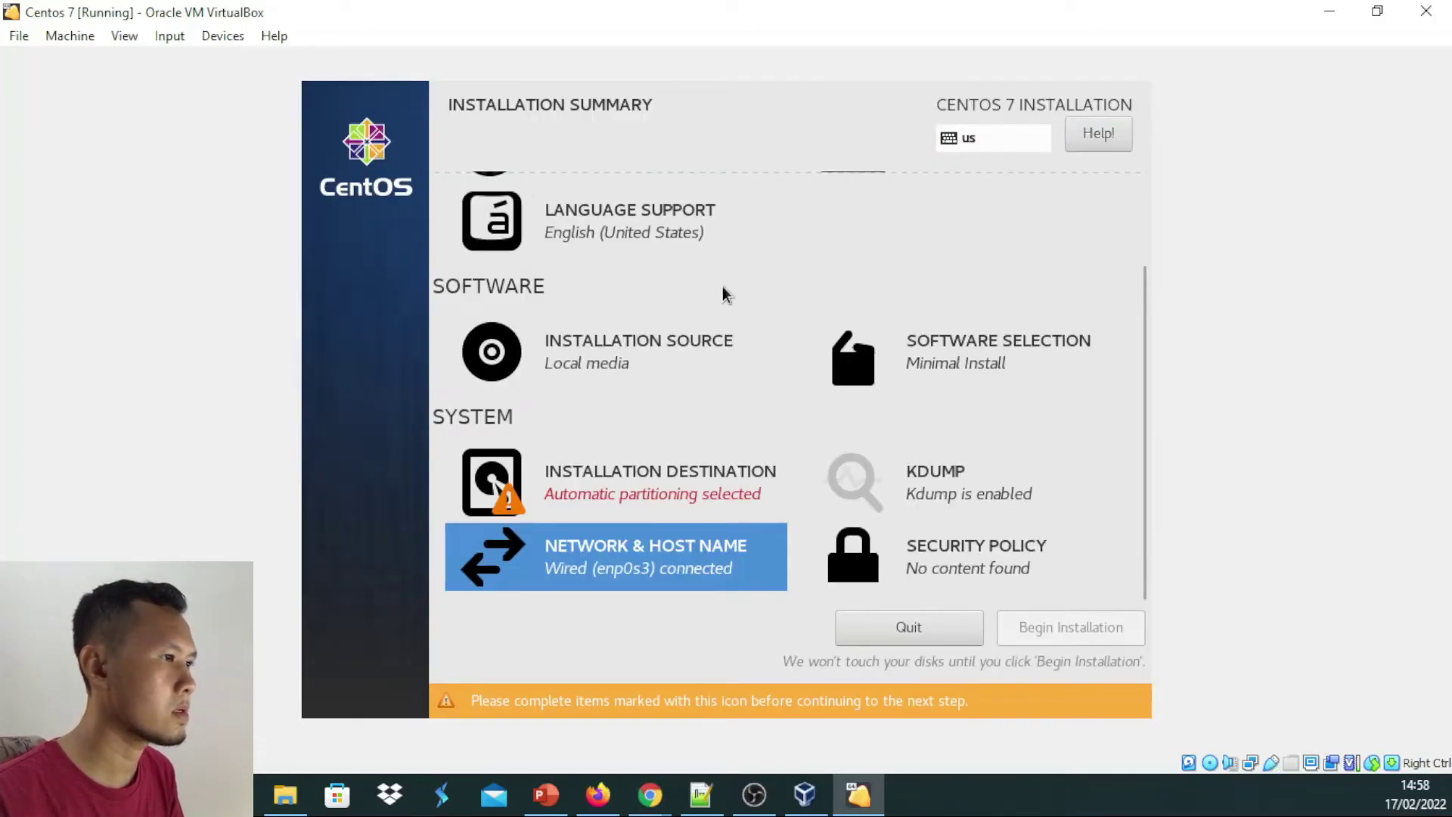
# Select the 8192 MiB ATA VBOX HARDDISK as install destination with automatic partitioning and confirm
pyautogui.scroll(5, 855, 344)
pyautogui.scroll(-5, 832, 355)
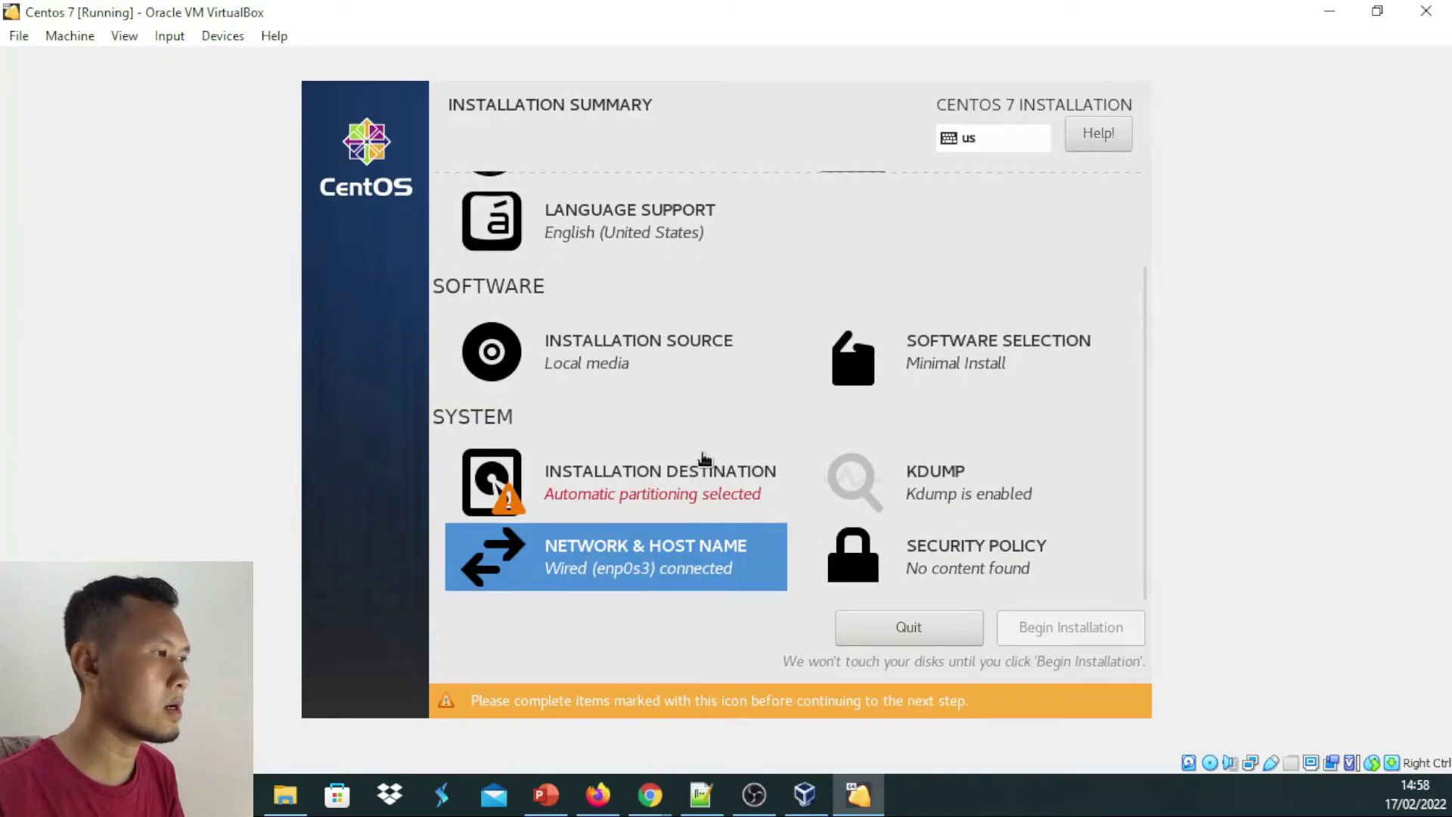
pyautogui.click(706, 494)
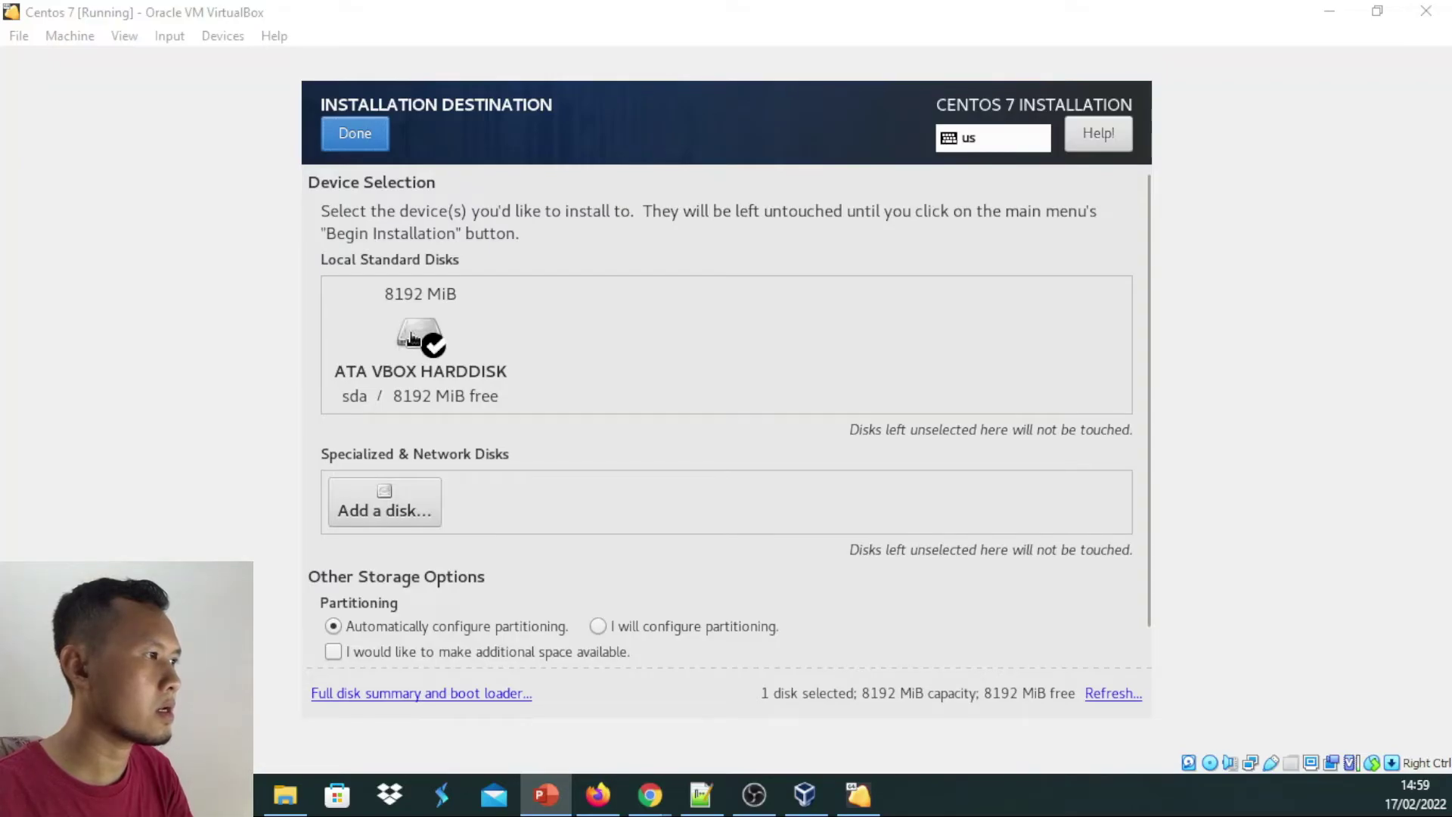
pyautogui.click(412, 338)
pyautogui.click(404, 332)
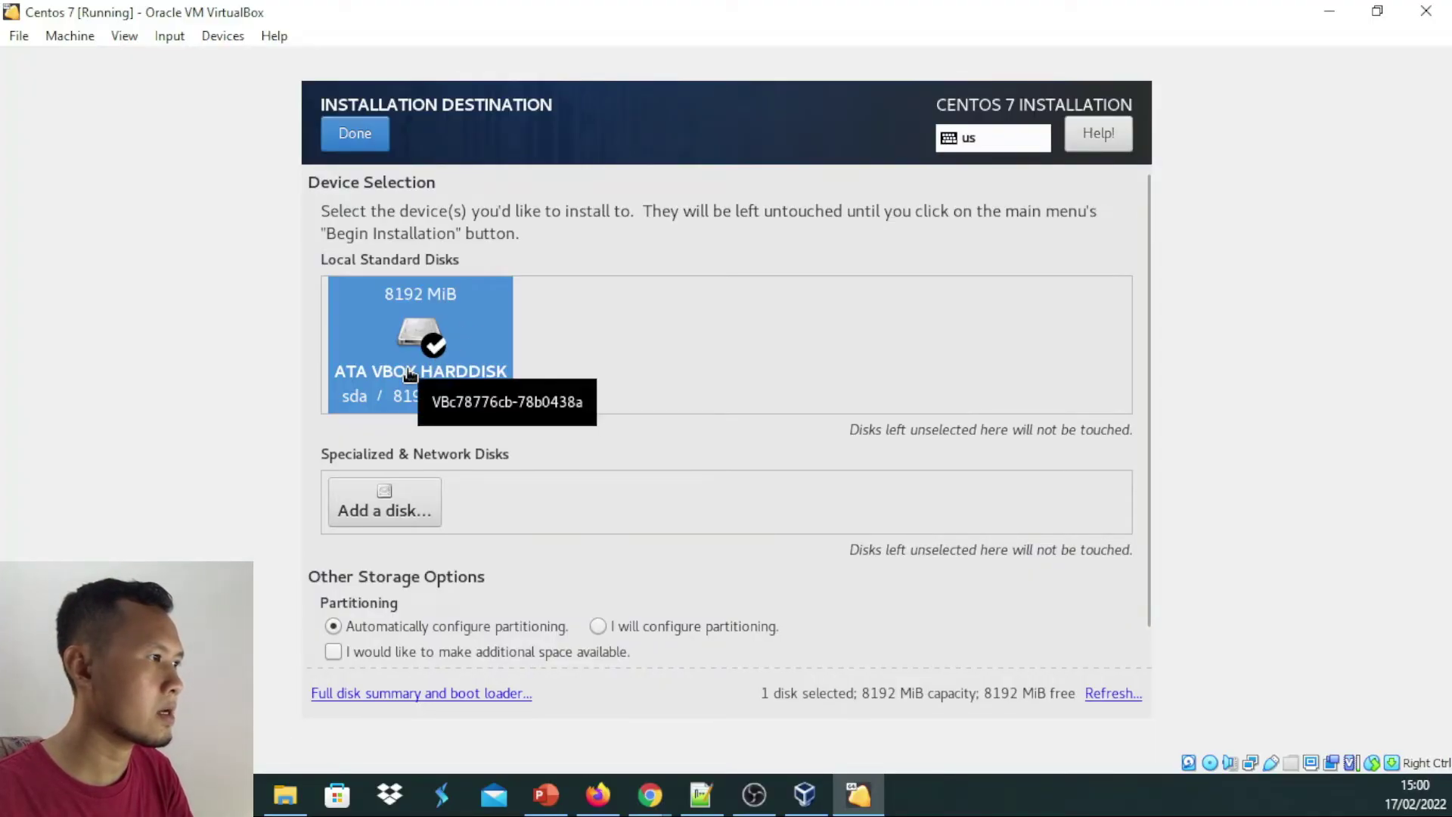
pyautogui.click(425, 345)
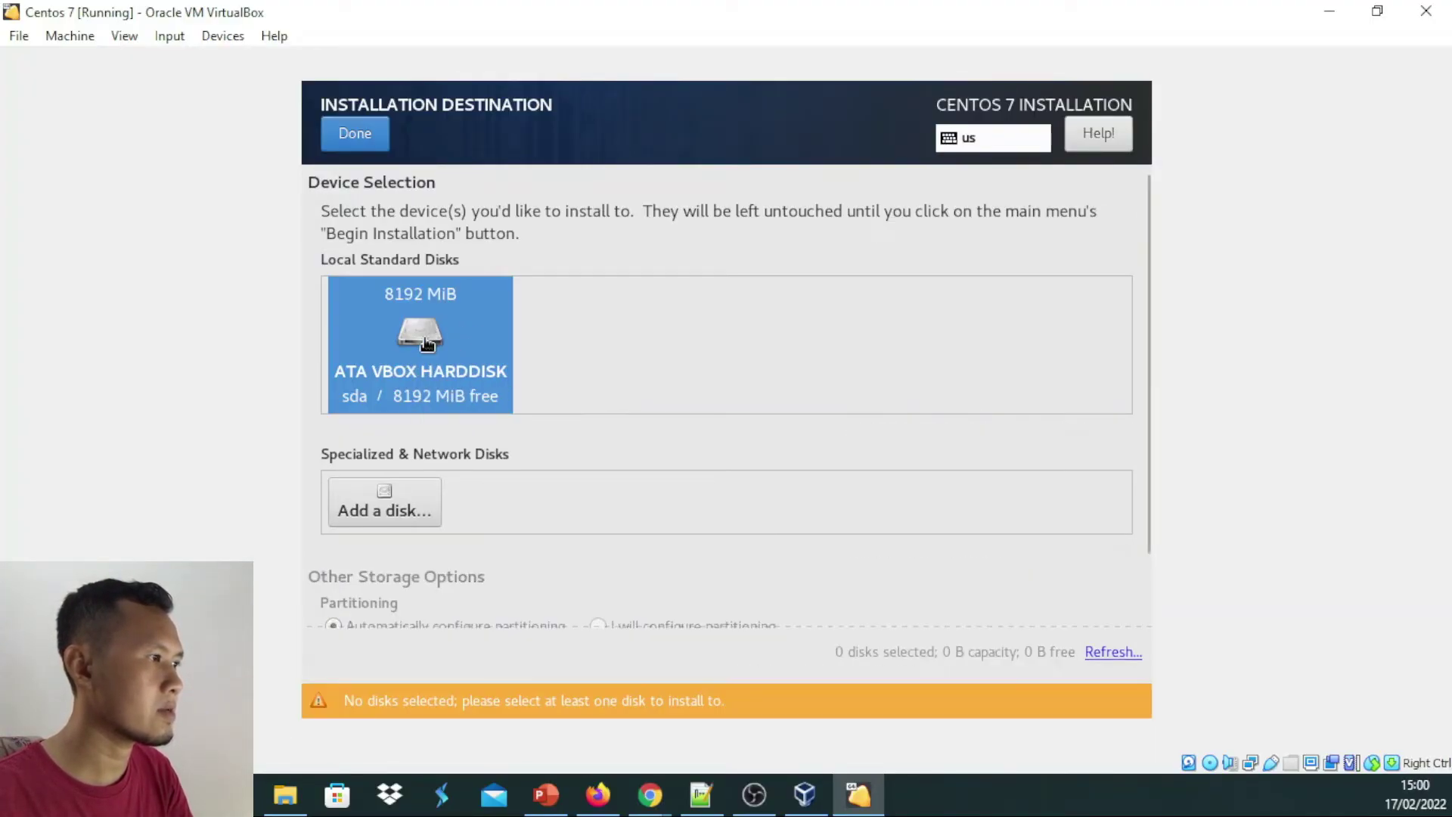
pyautogui.scroll(-3, 467, 392)
pyautogui.scroll(3, 458, 382)
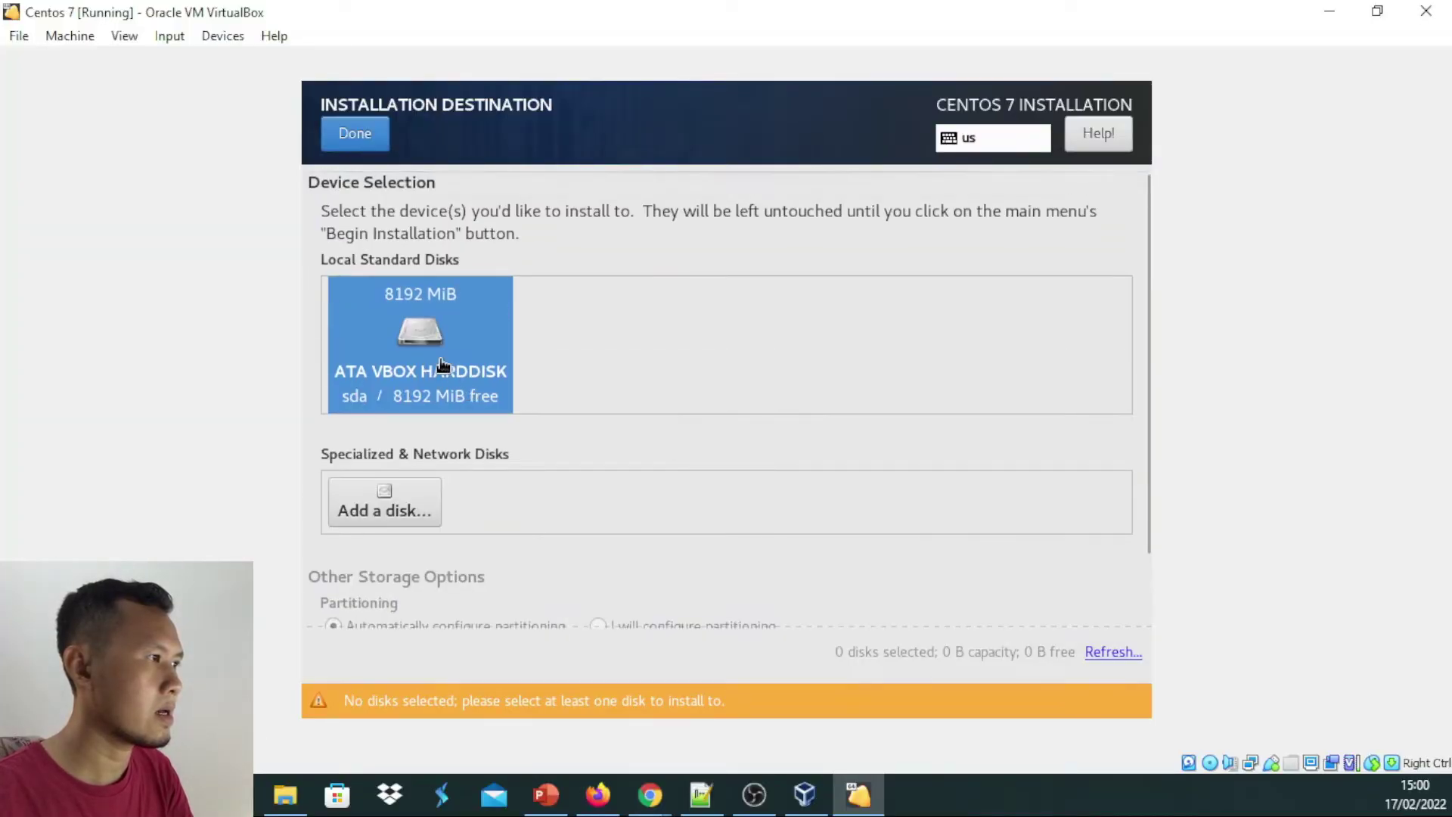
pyautogui.click(446, 370)
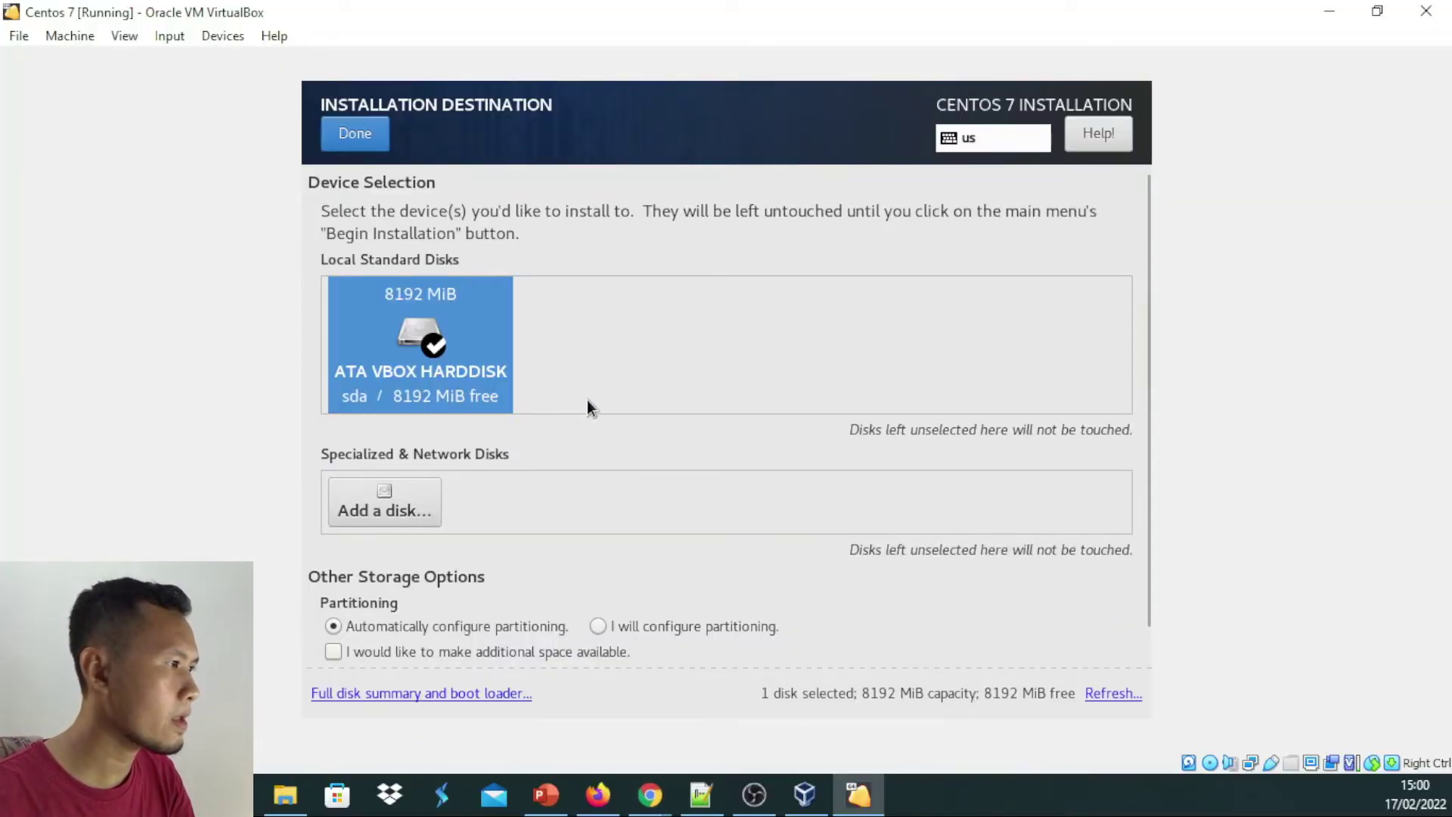
pyautogui.scroll(-1, 587, 407)
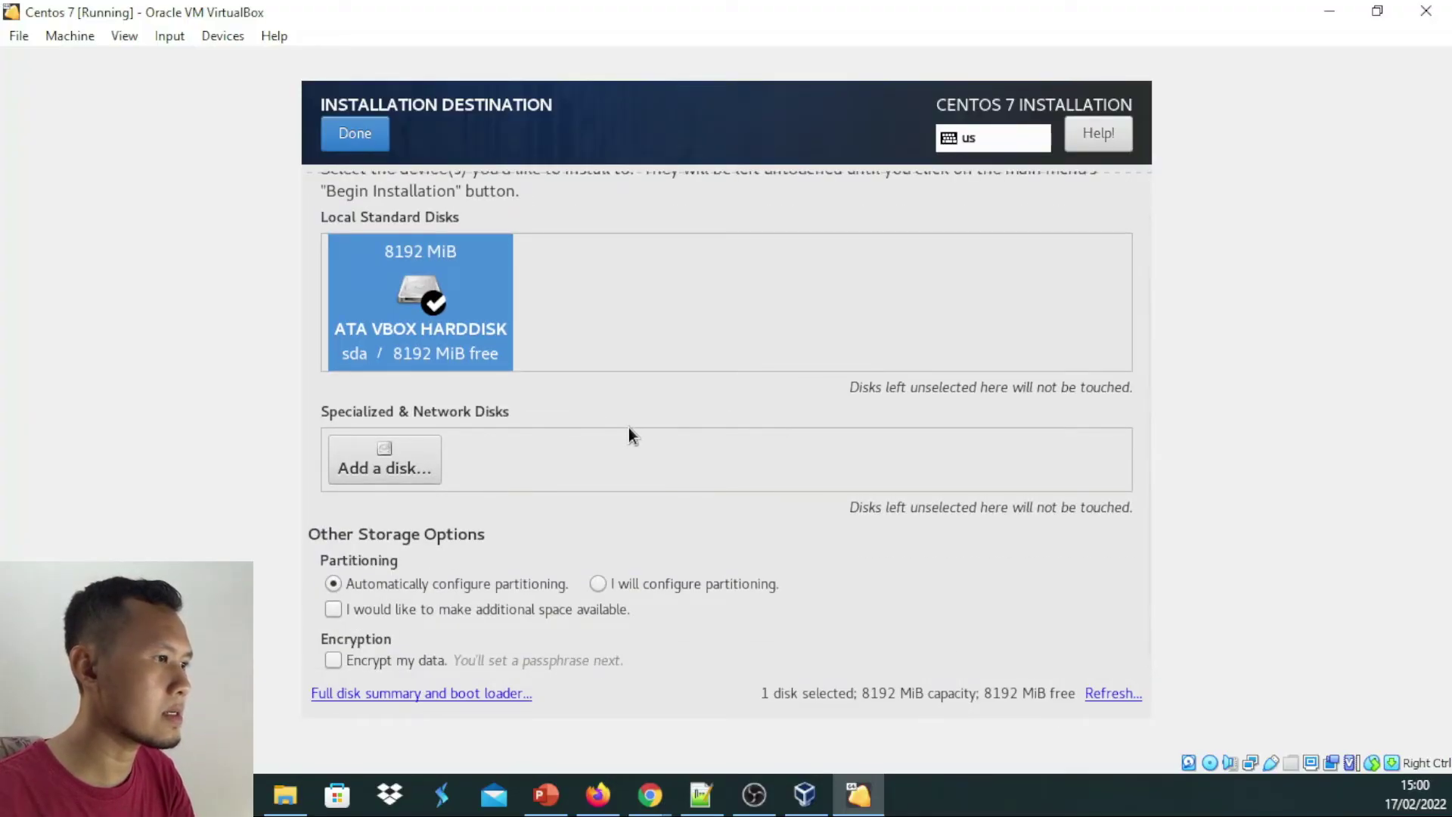
pyautogui.scroll(1, 628, 428)
pyautogui.click(358, 136)
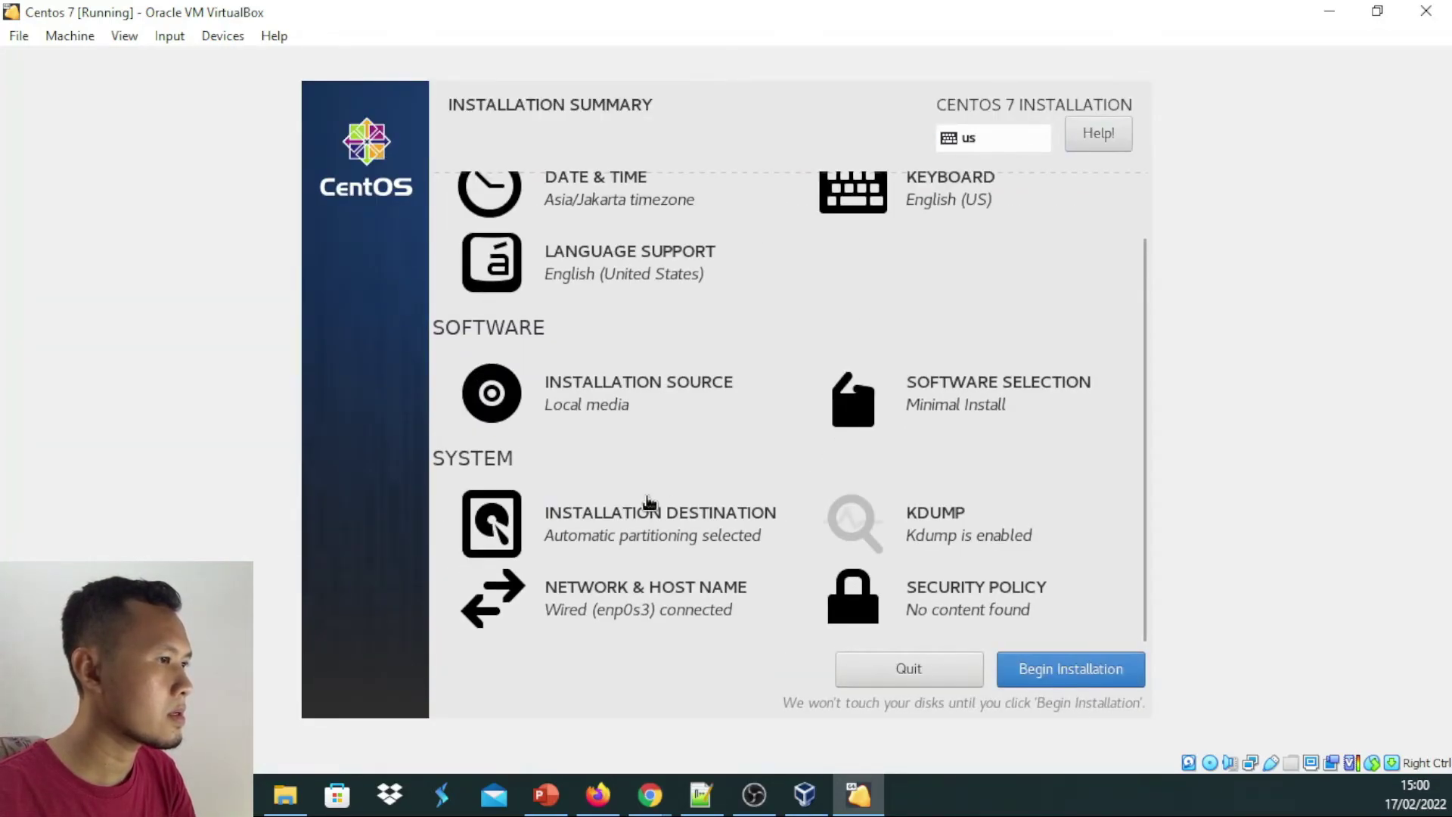
# Begin the CentOS 7 installation from the Installation Summary screen
pyautogui.scroll(2, 650, 504)
pyautogui.scroll(-2, 650, 504)
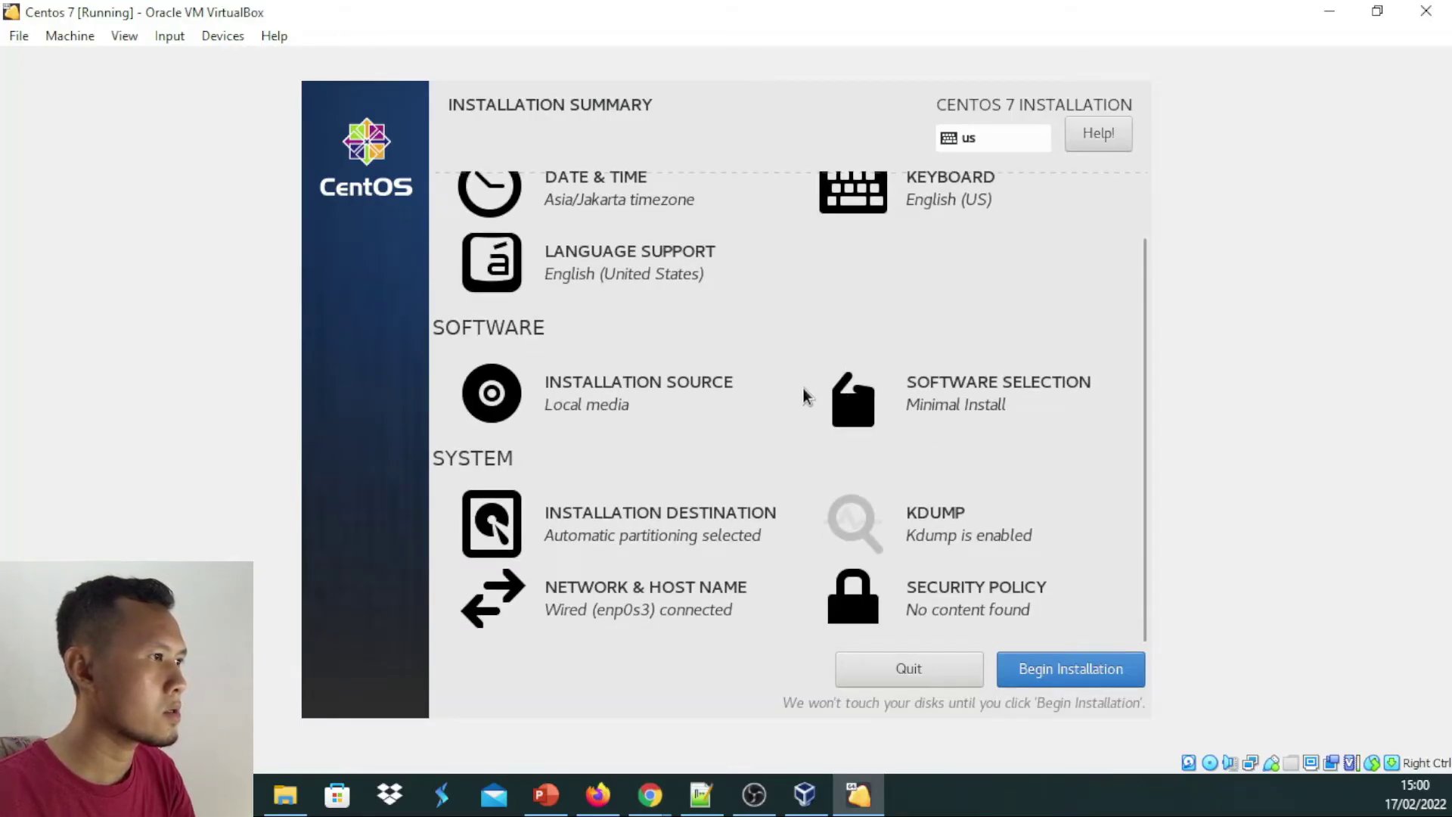
pyautogui.click(1090, 674)
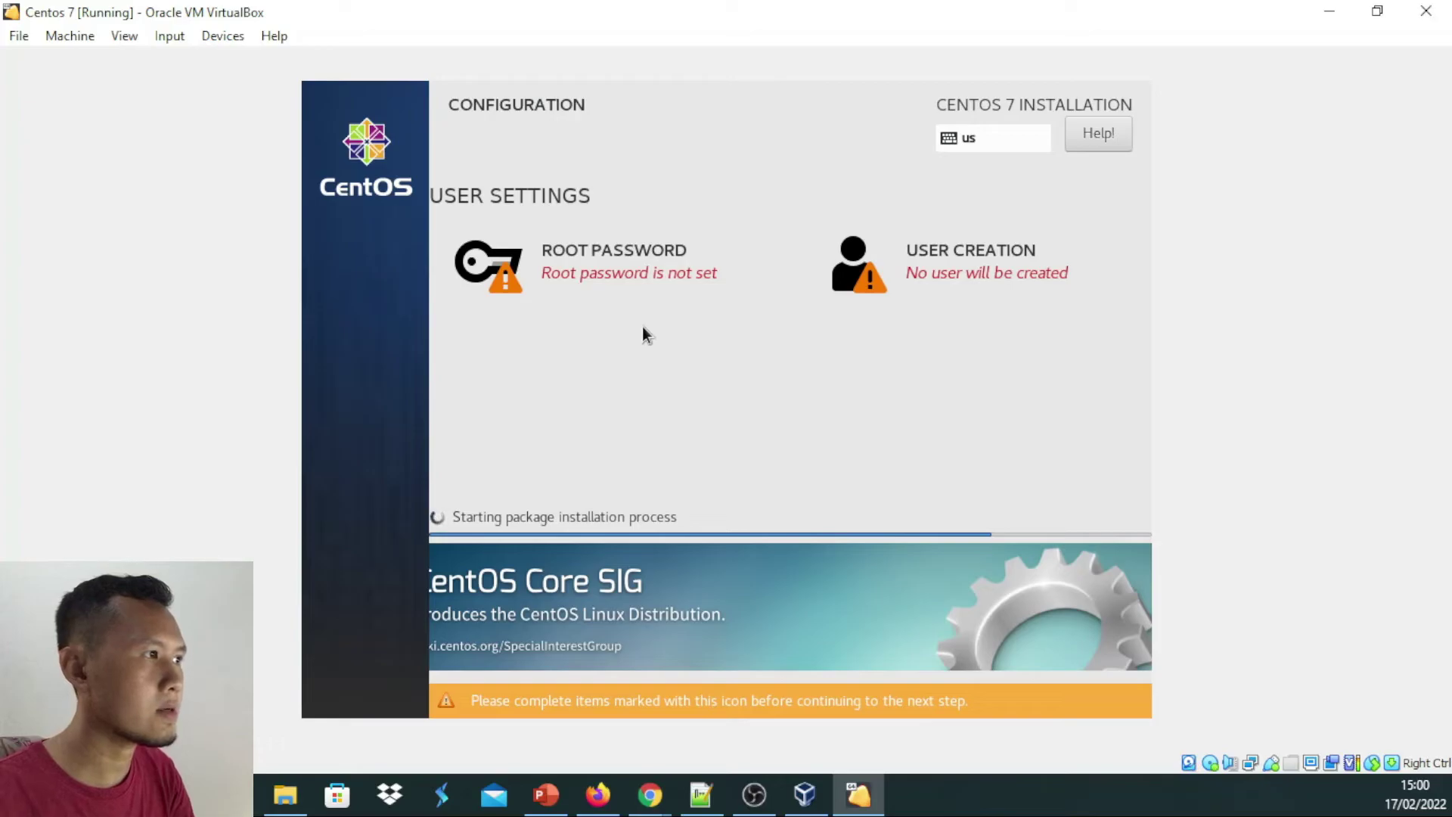
# Enter the root password in both fields and accept it despite the weak-password warning
pyautogui.click(636, 272)
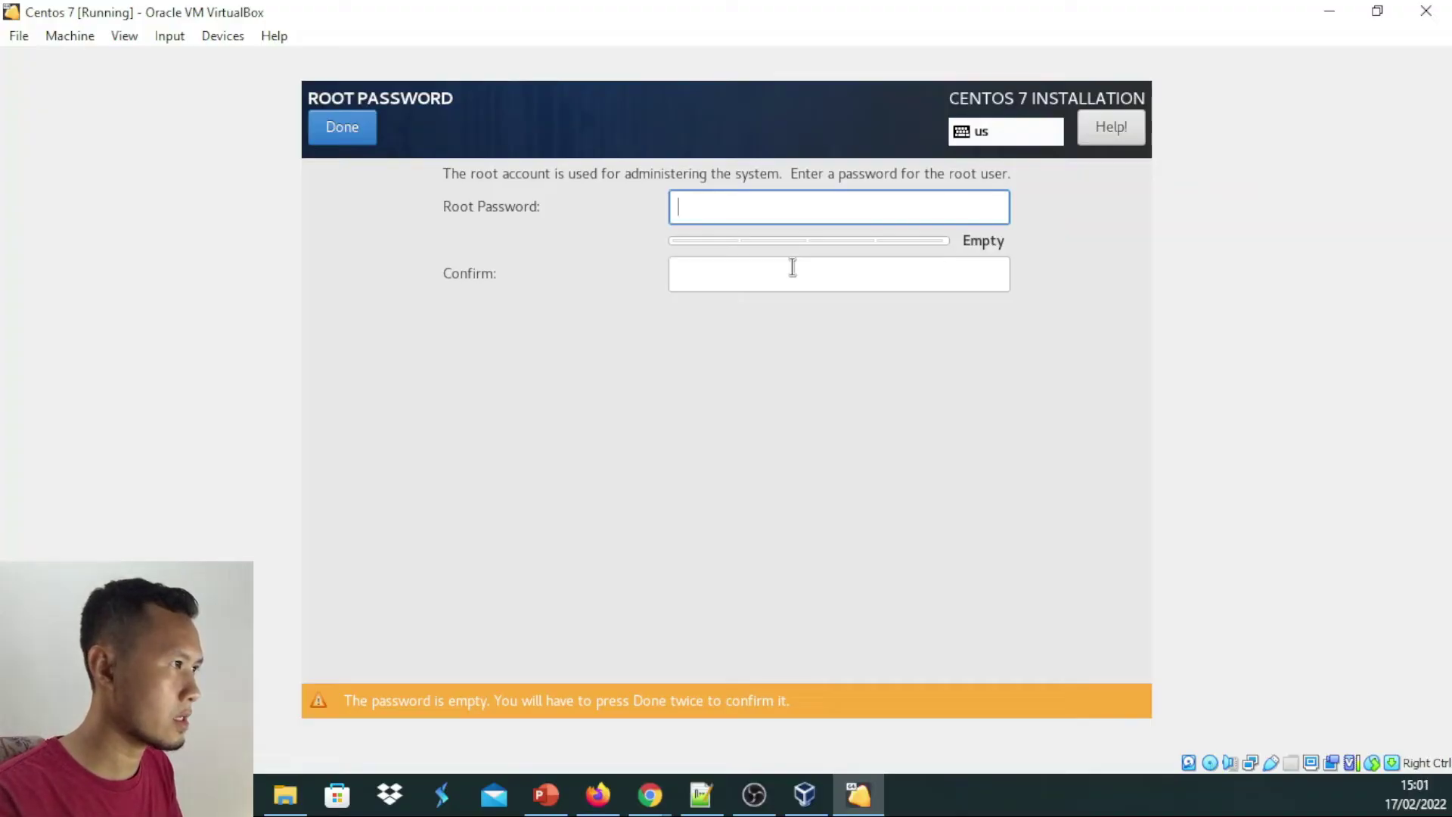
pyautogui.write('admin')
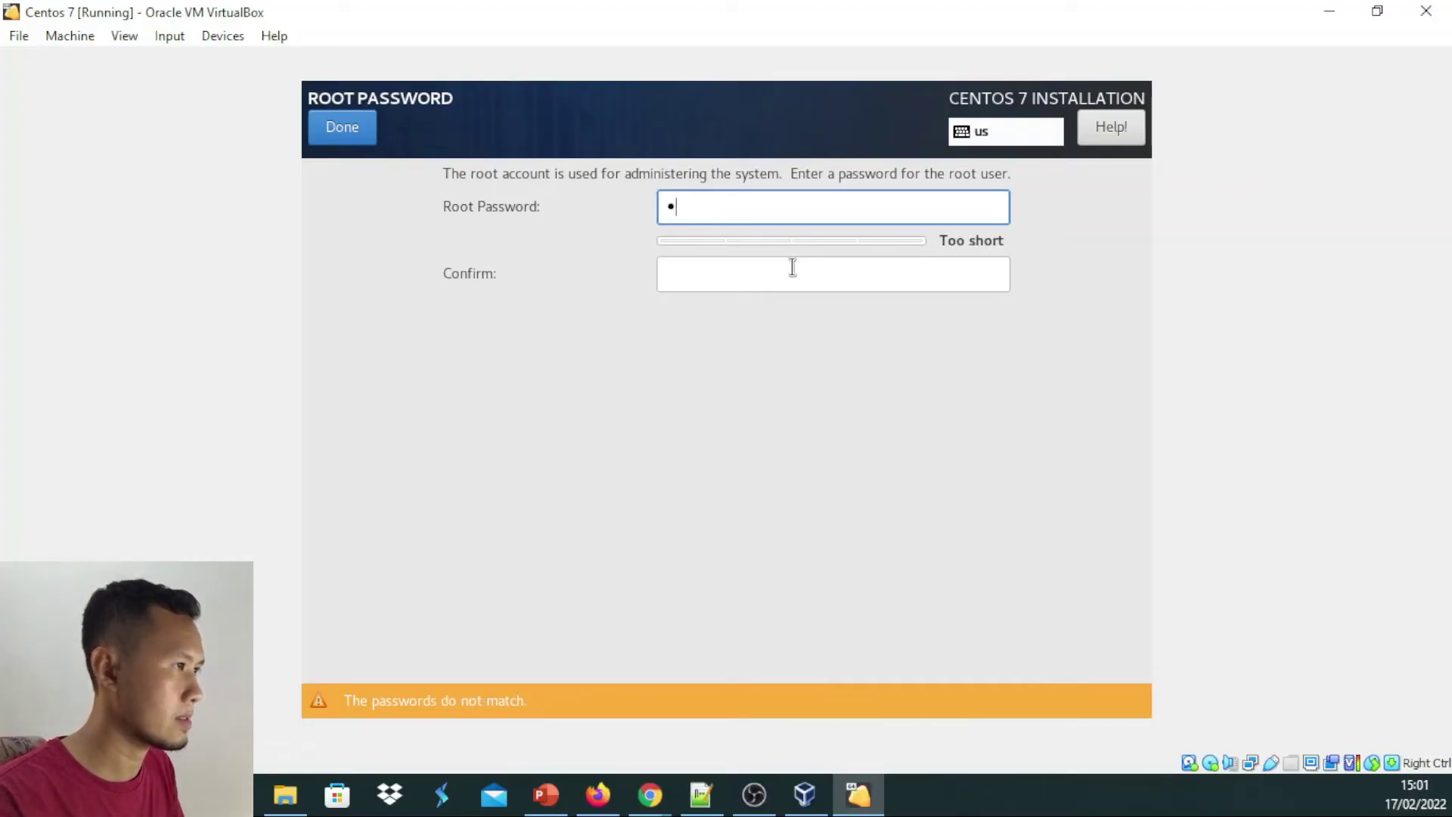
pyautogui.write('123')
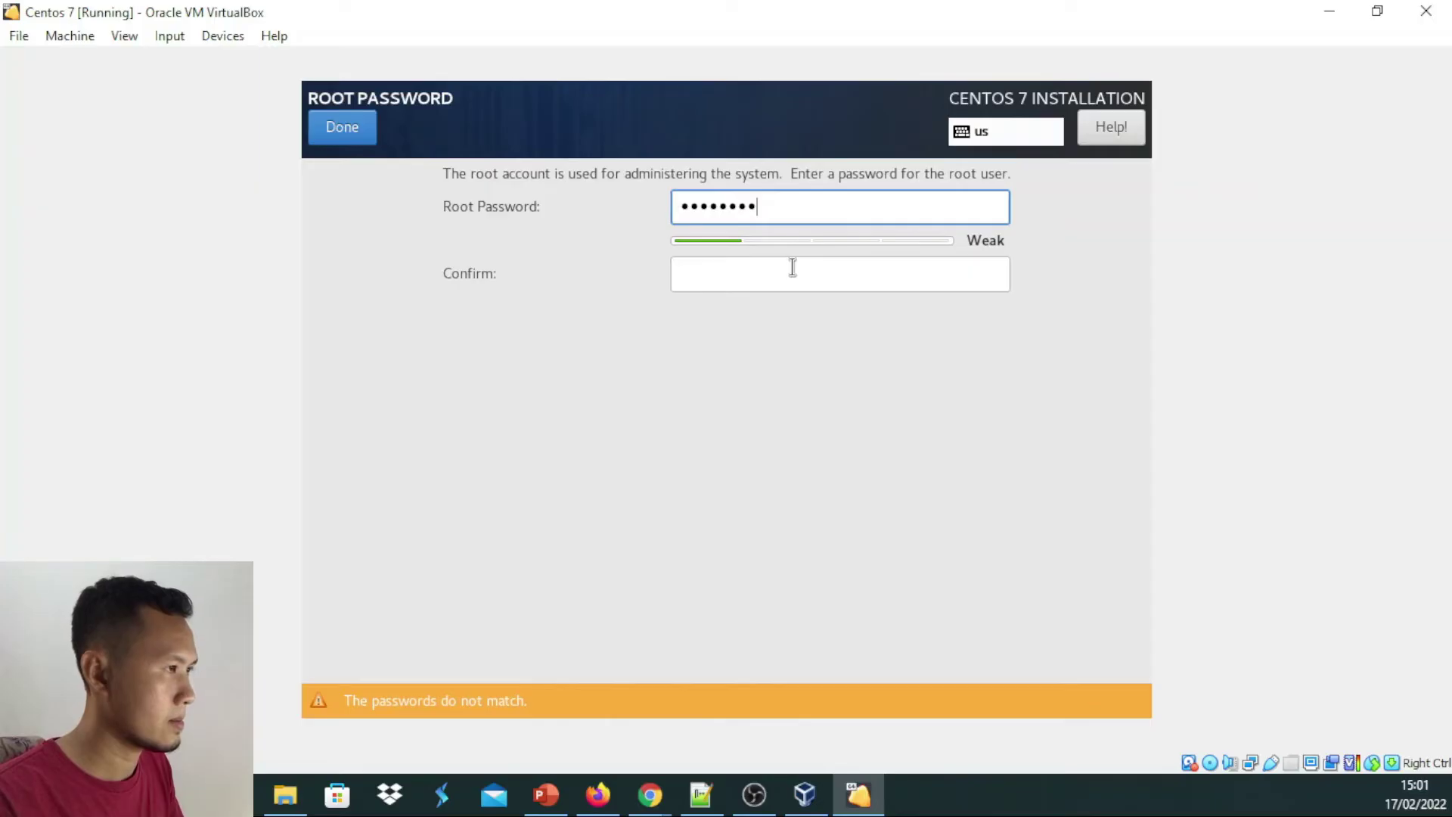
pyautogui.click(792, 267)
pyautogui.write('admin12')
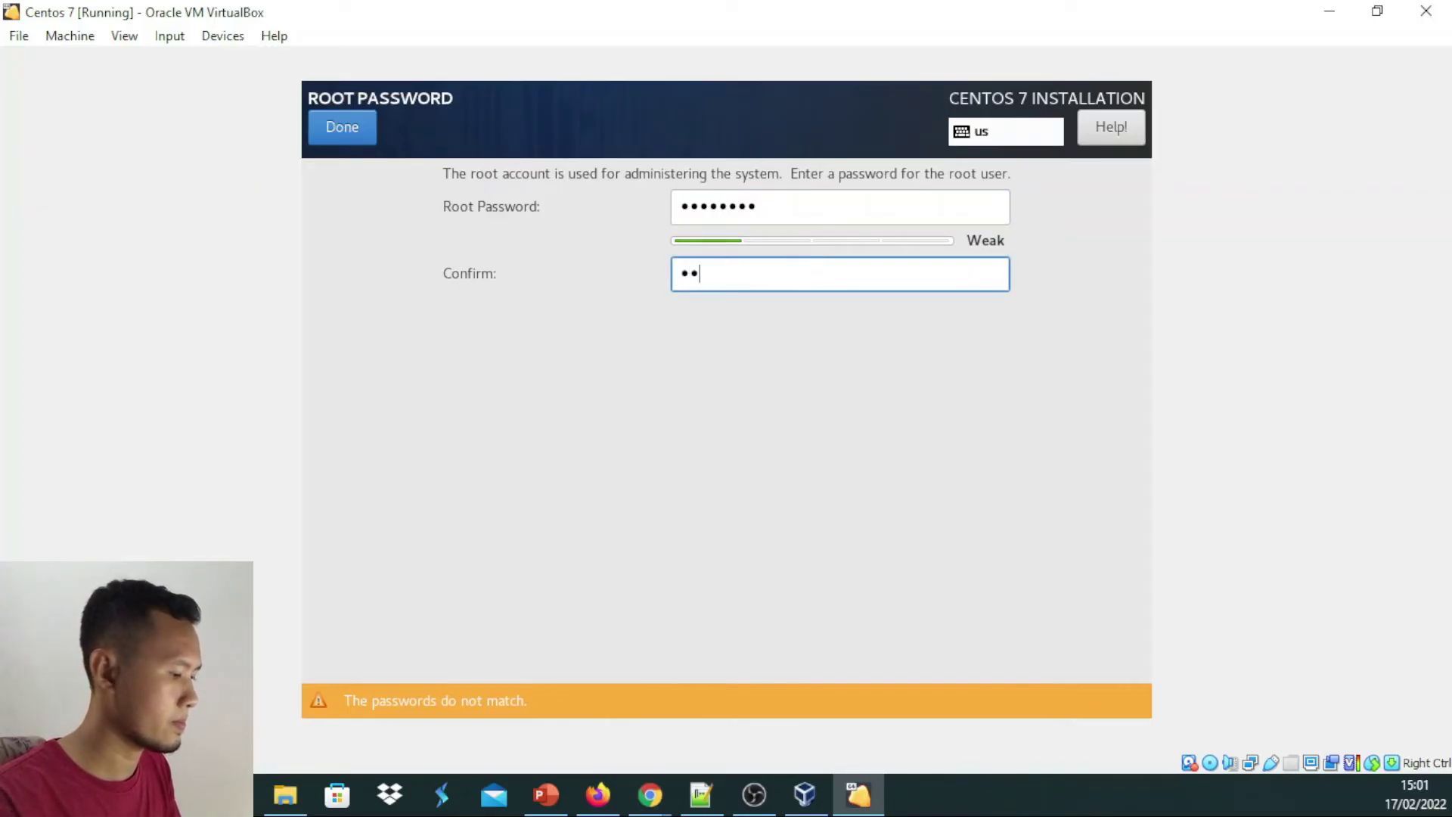
pyautogui.write('3')
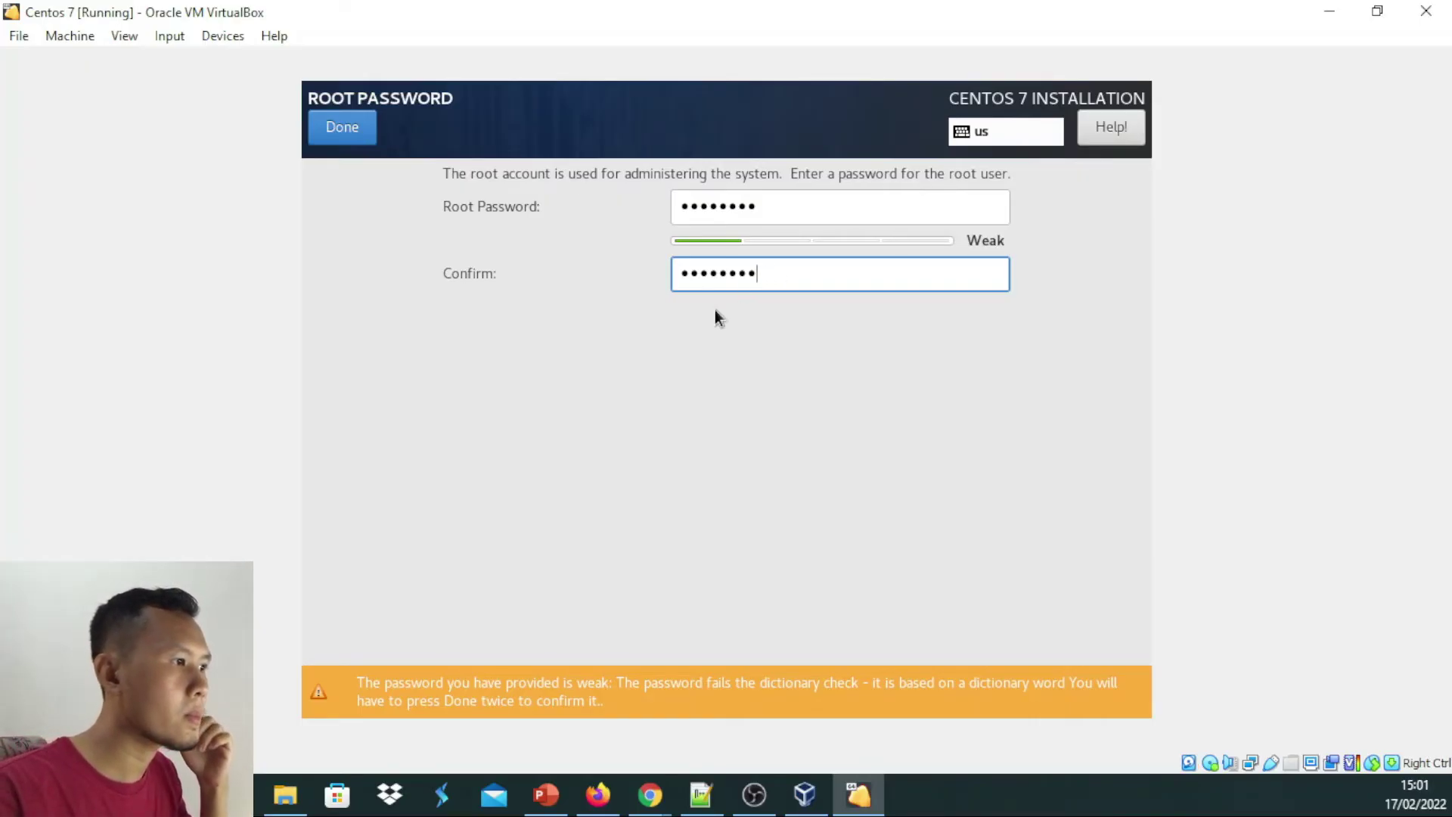
pyautogui.click(356, 133)
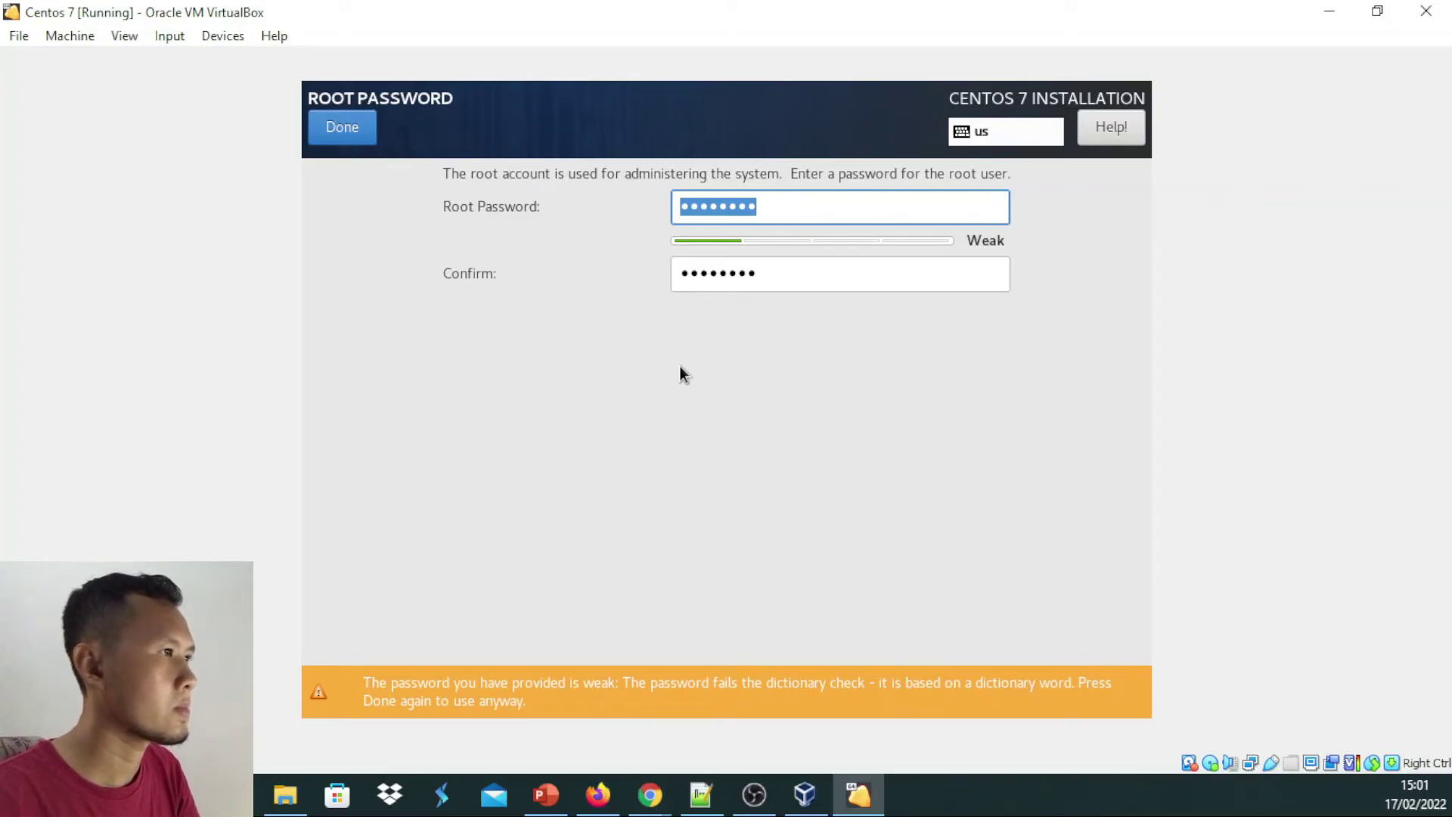
pyautogui.click(372, 142)
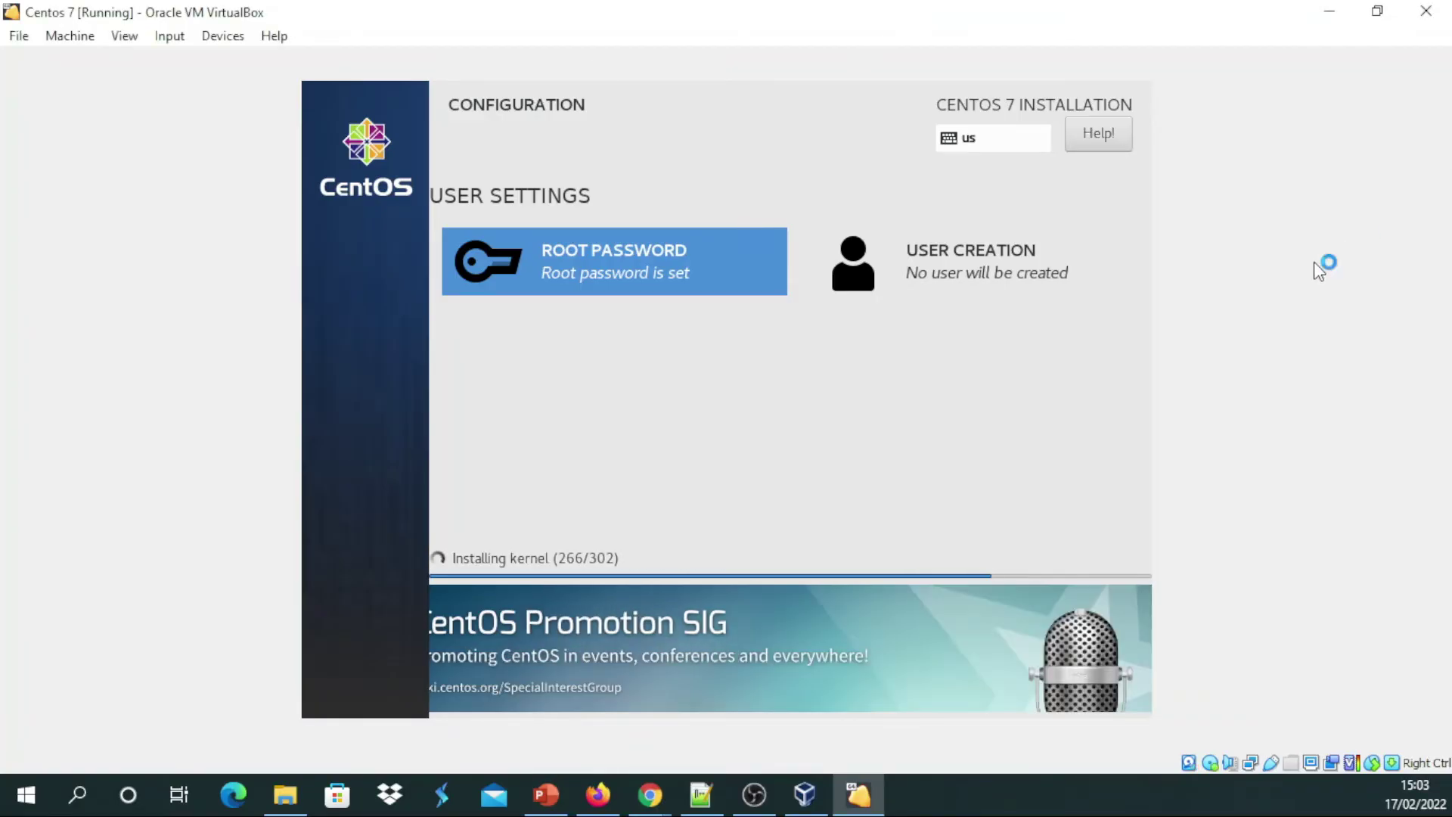
# Wait while the installer finishes copying packages and generates initramfs
pyautogui.hotkey('alt', 'Tab')
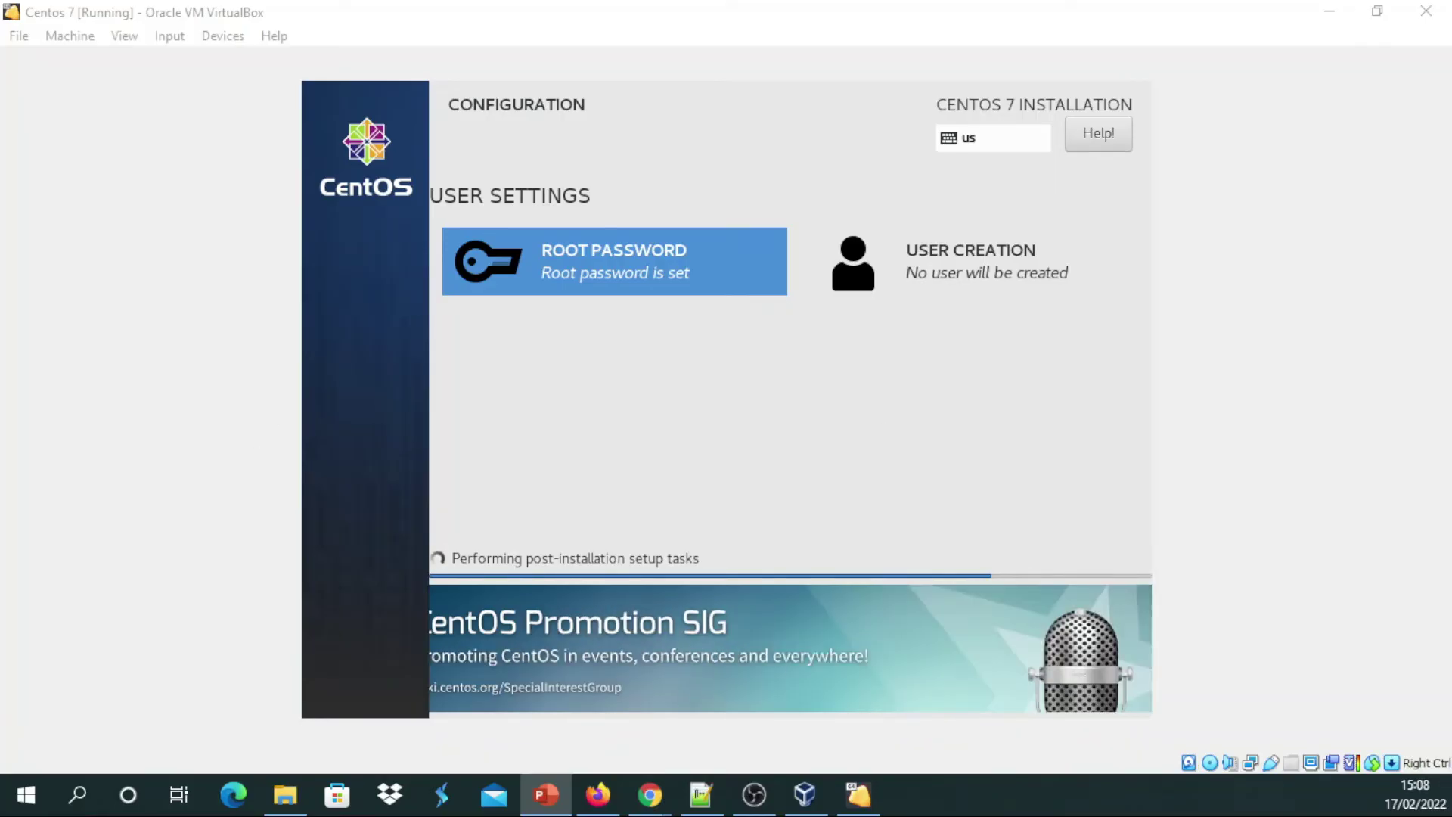
pyautogui.hotkey('alt', 'Tab')
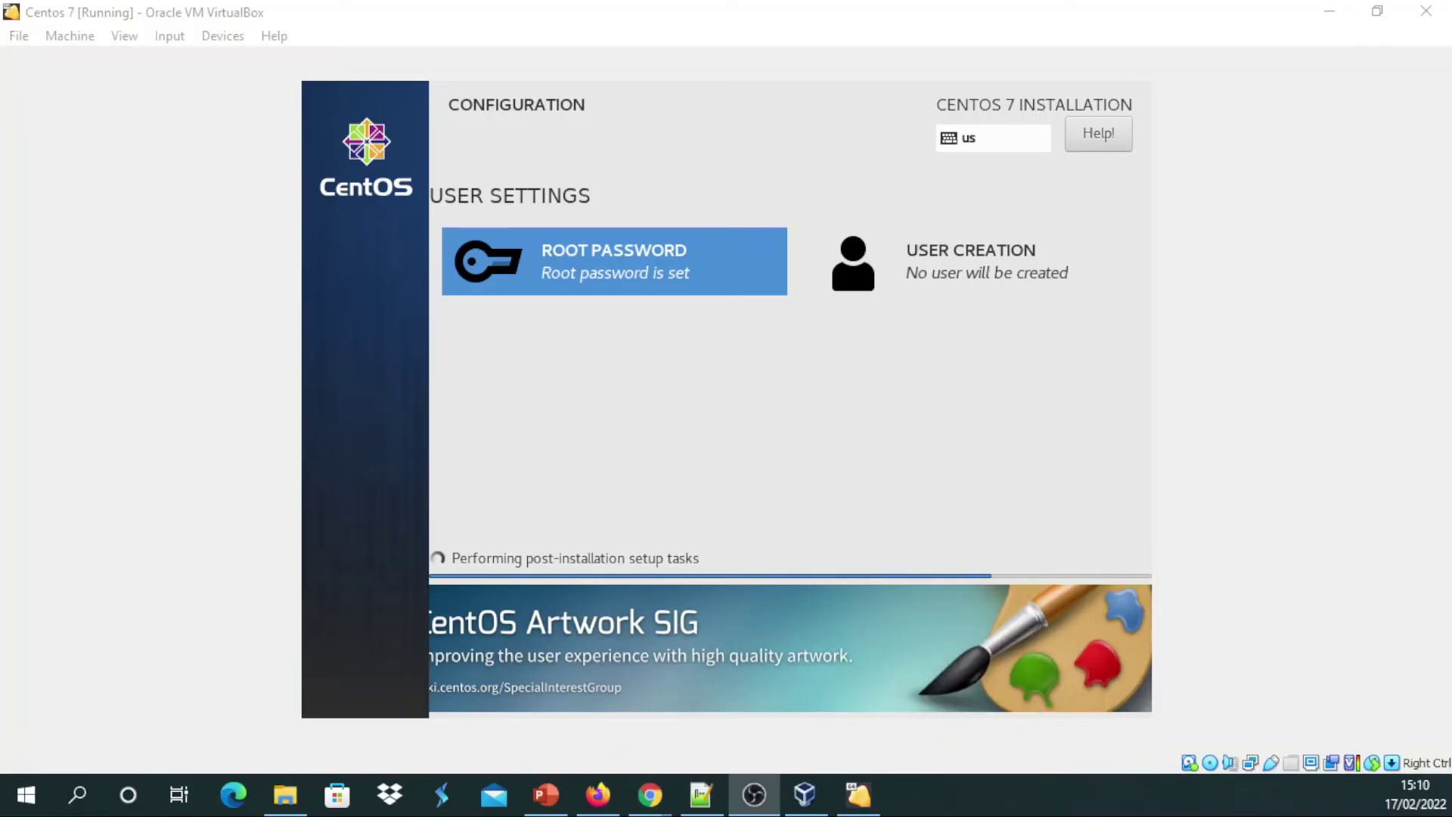
pyautogui.hotkey('alt', 'Tab')
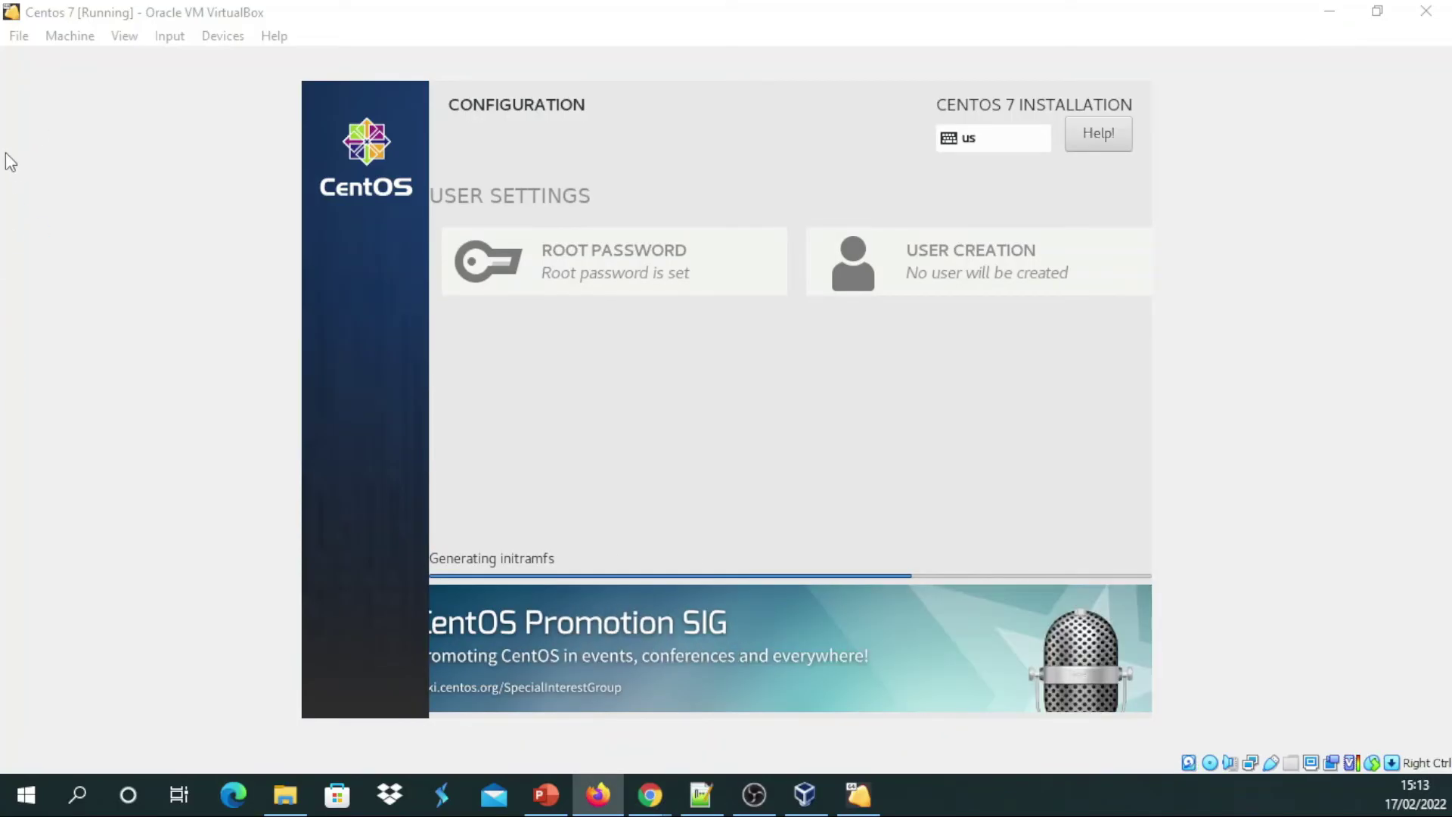
pyautogui.hotkey('alt', 'Tab')
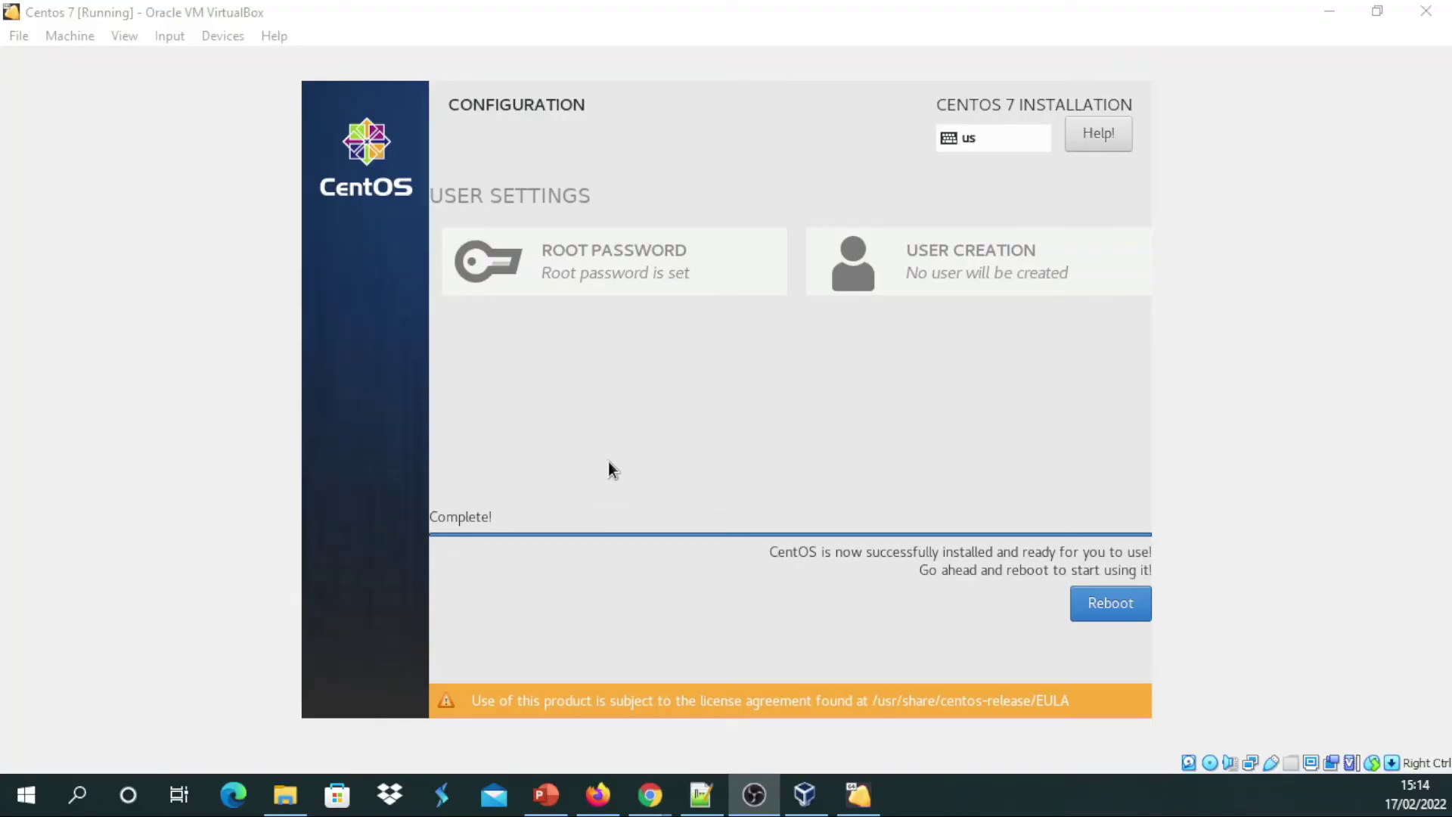
# Reboot the VM and boot the default CentOS kernel from the GRUB menu
pyautogui.click(968, 428)
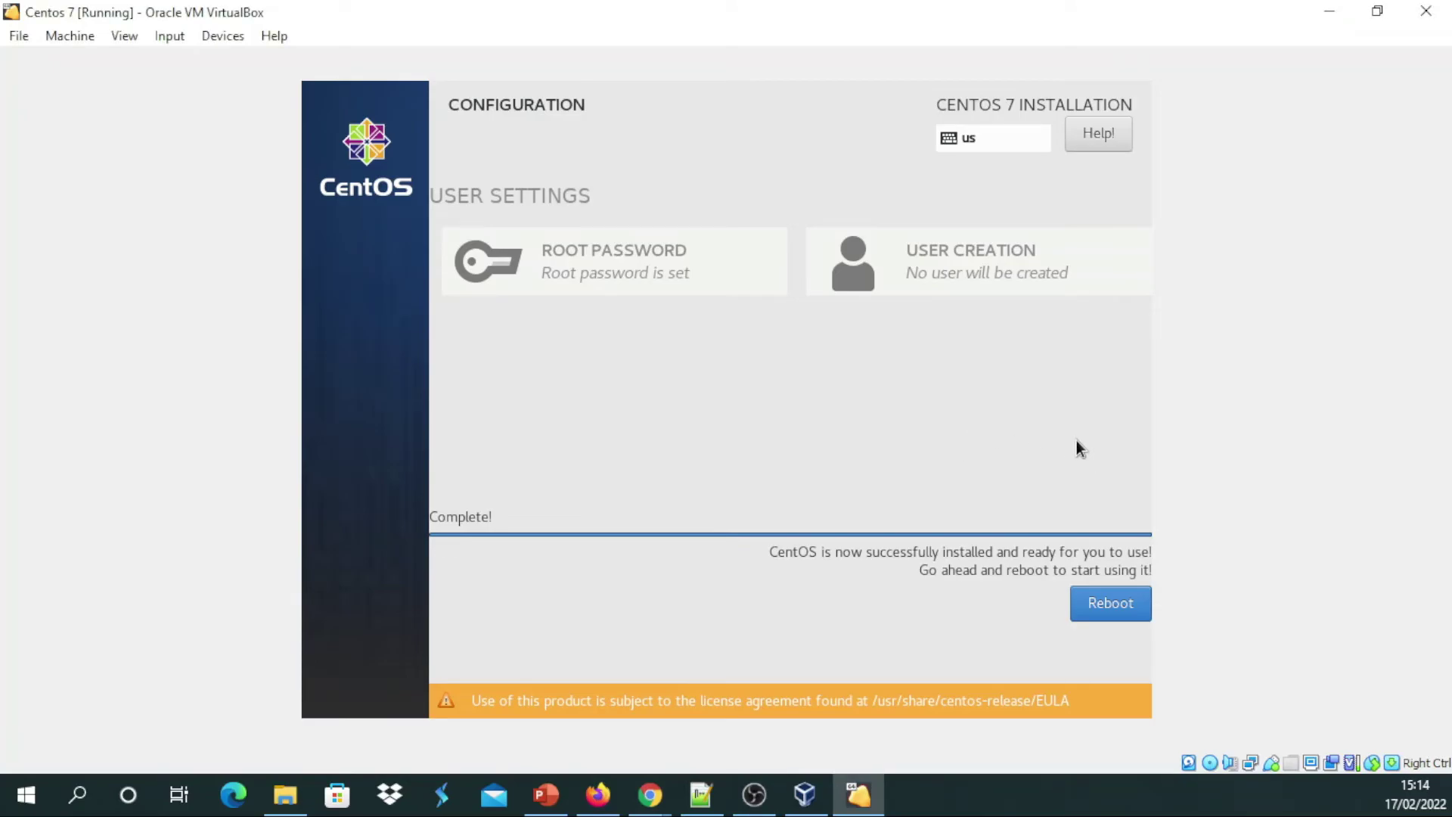
pyautogui.click(1139, 611)
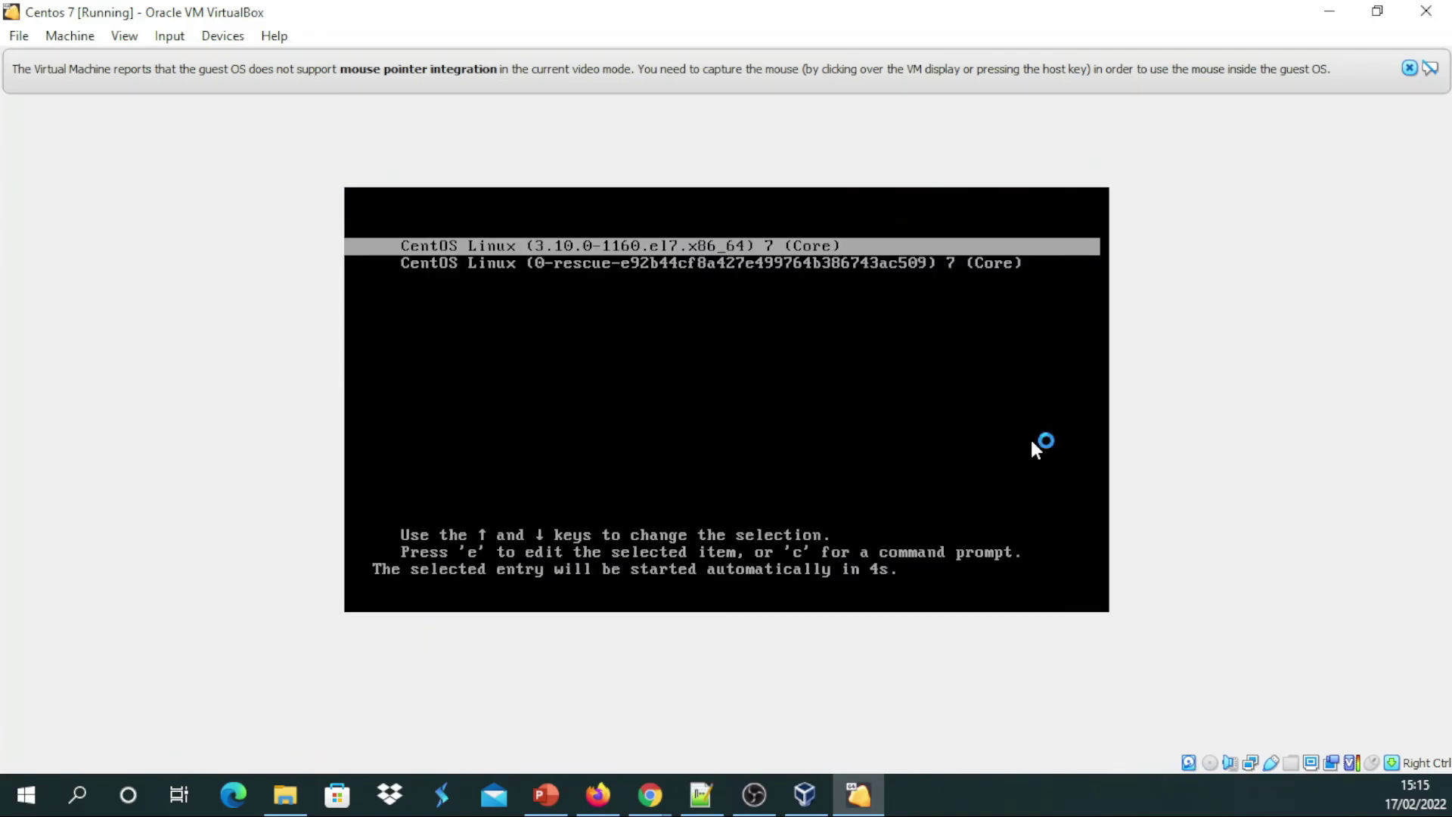
pyautogui.press('Return')
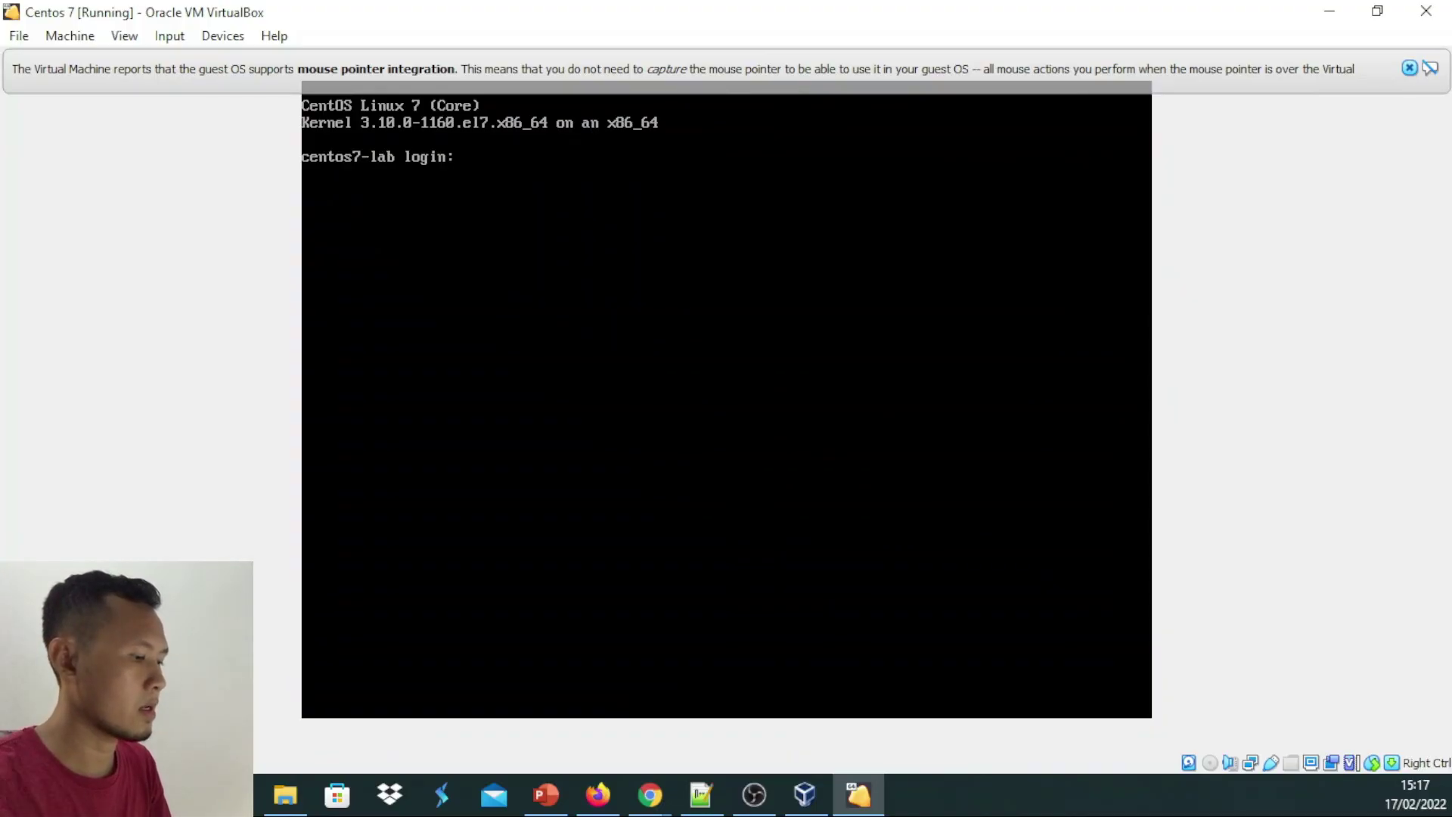
# Log in at the console as root with the root password
pyautogui.write('root')
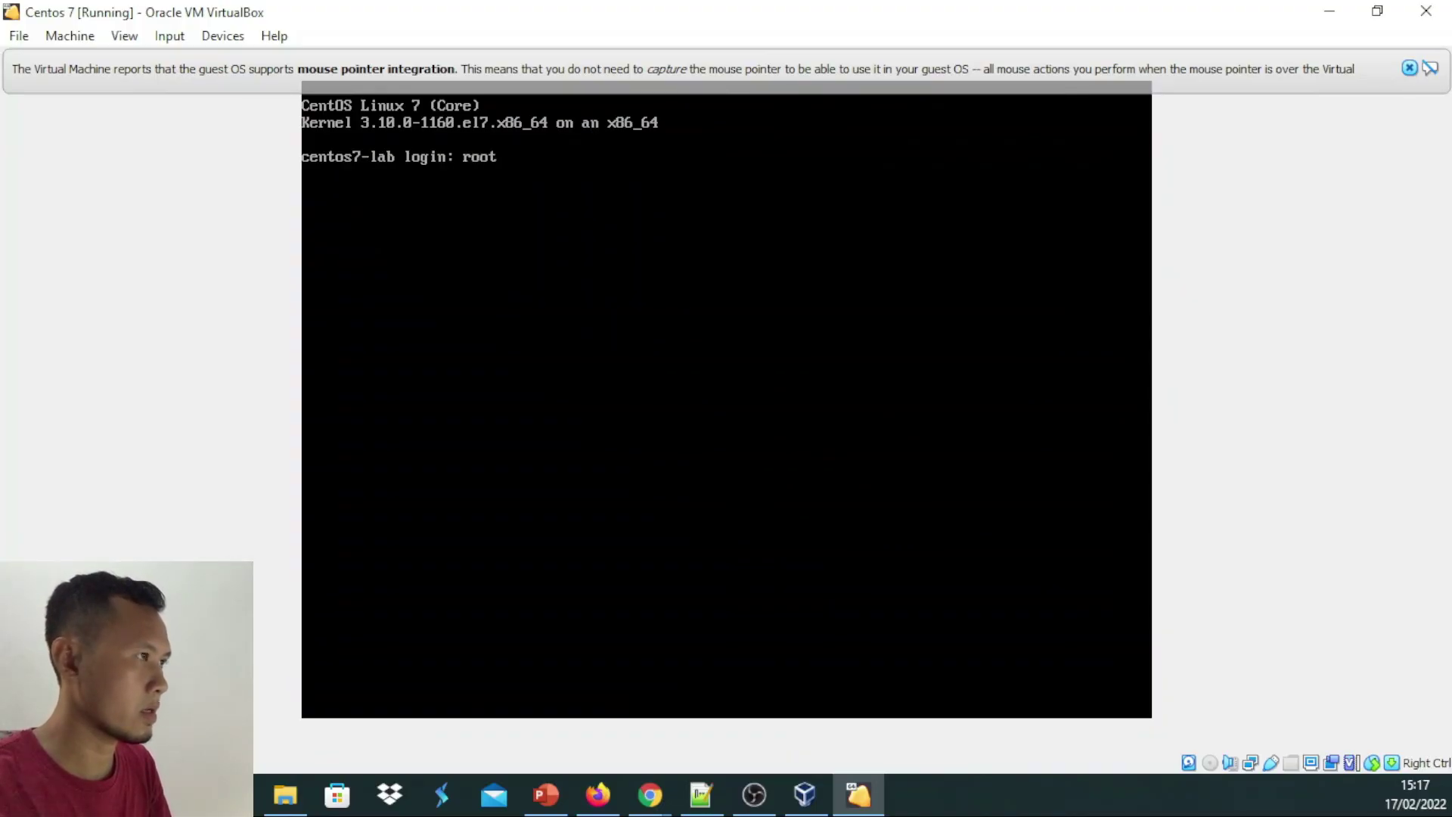
pyautogui.press('Return')
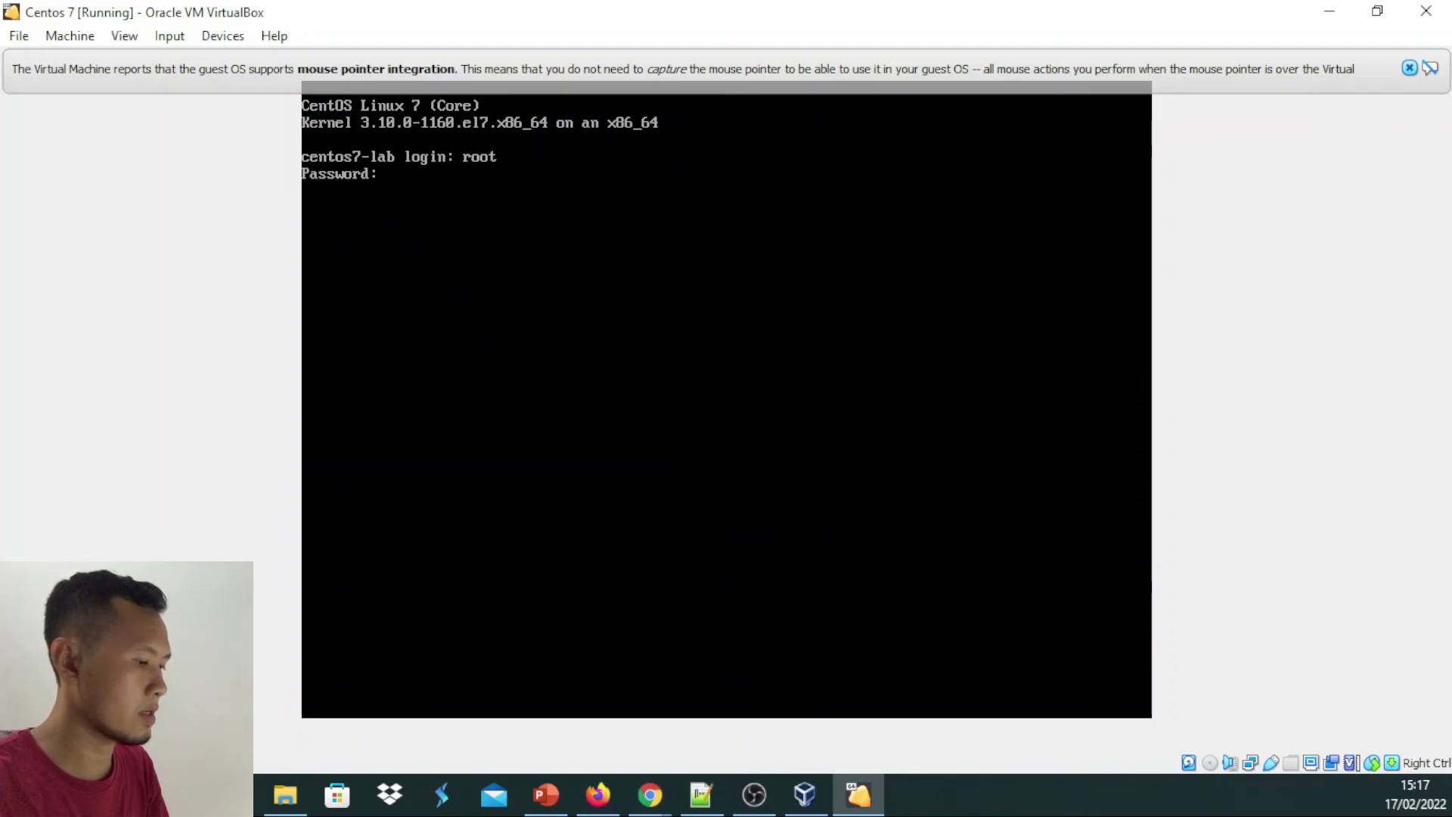
pyautogui.press('Return')
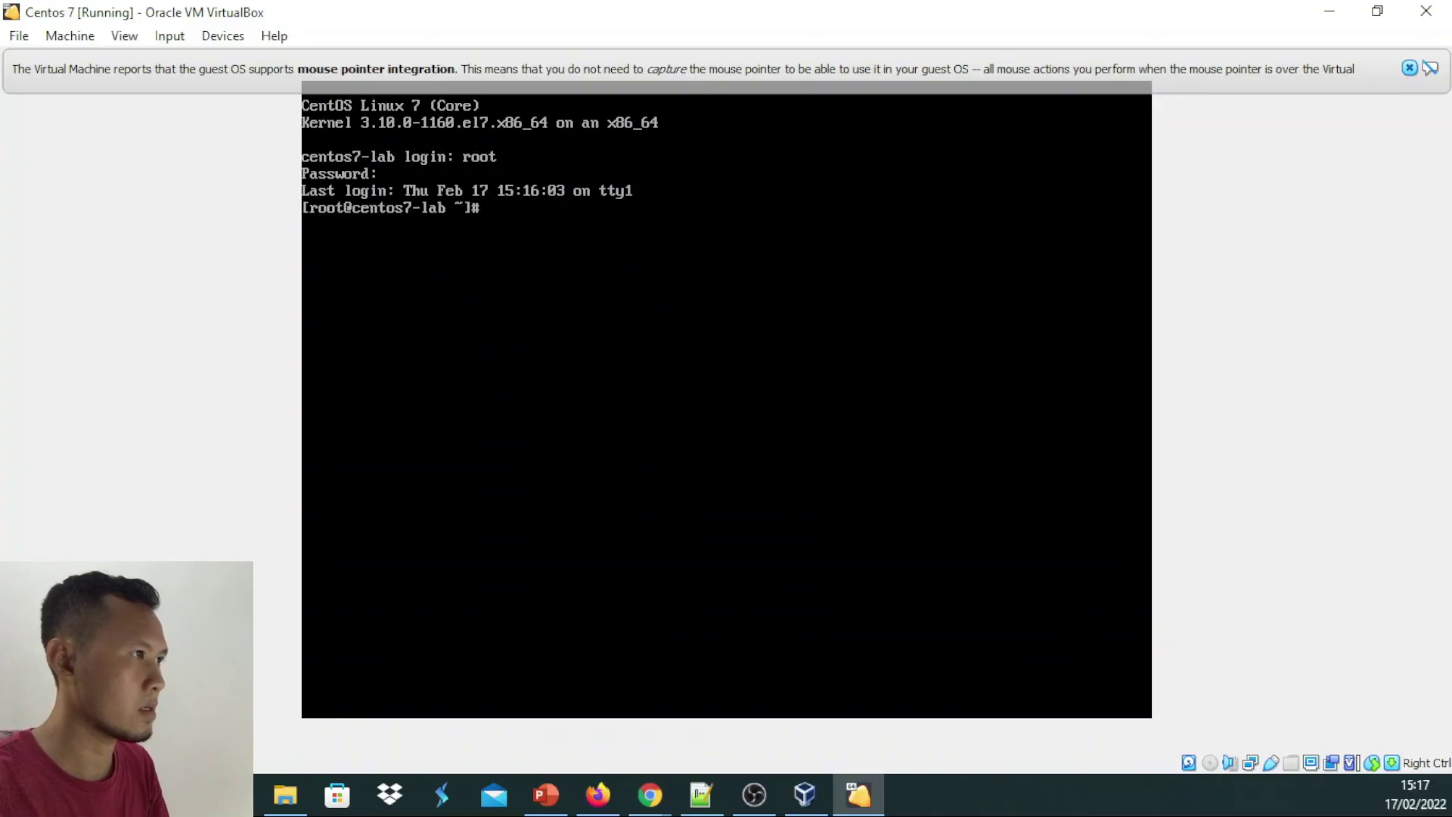
pyautogui.press('Return')
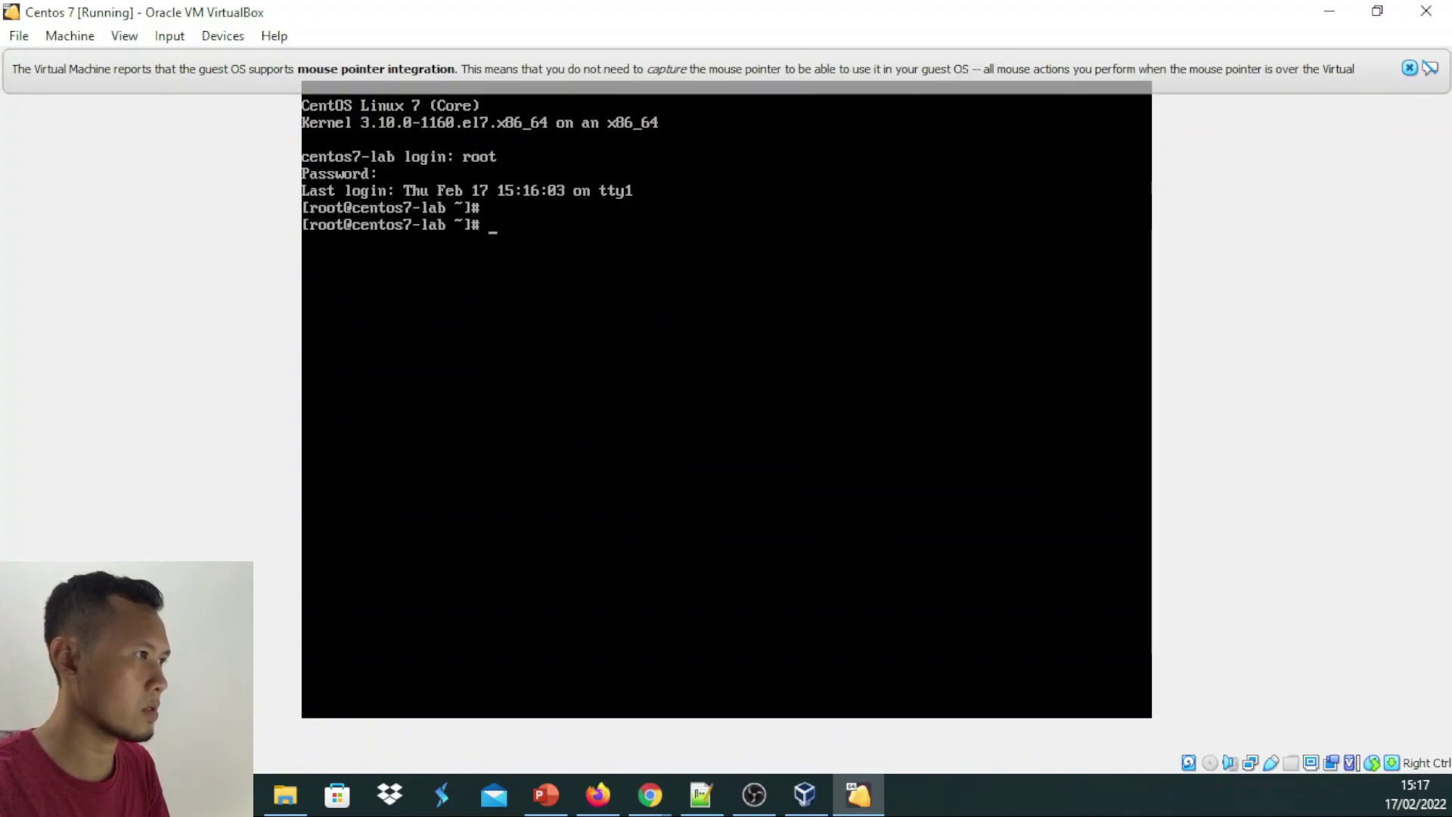
# Run hostname and date to confirm centos7-lab and the current date
pyautogui.write('hostname')
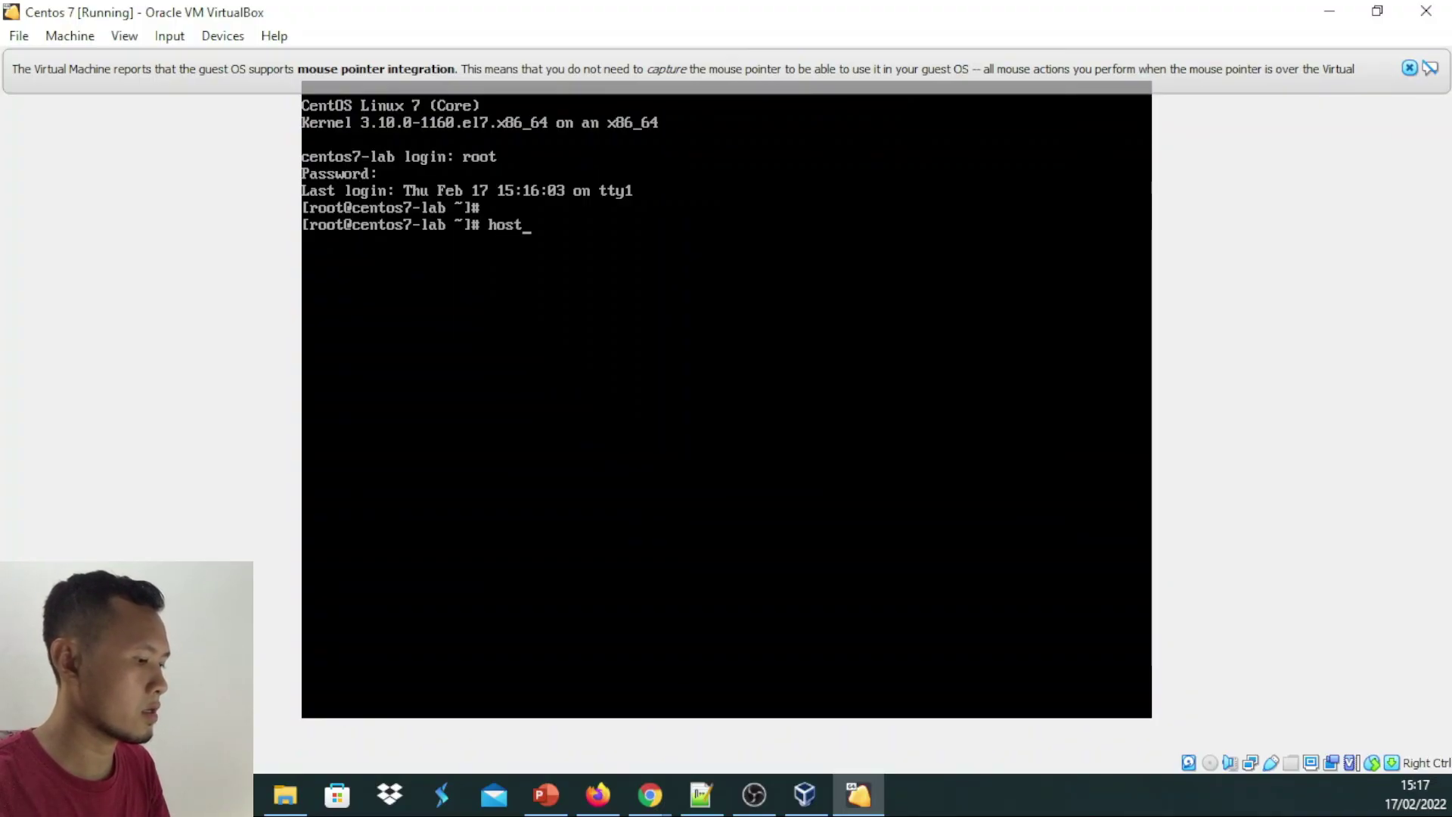
pyautogui.press('Return')
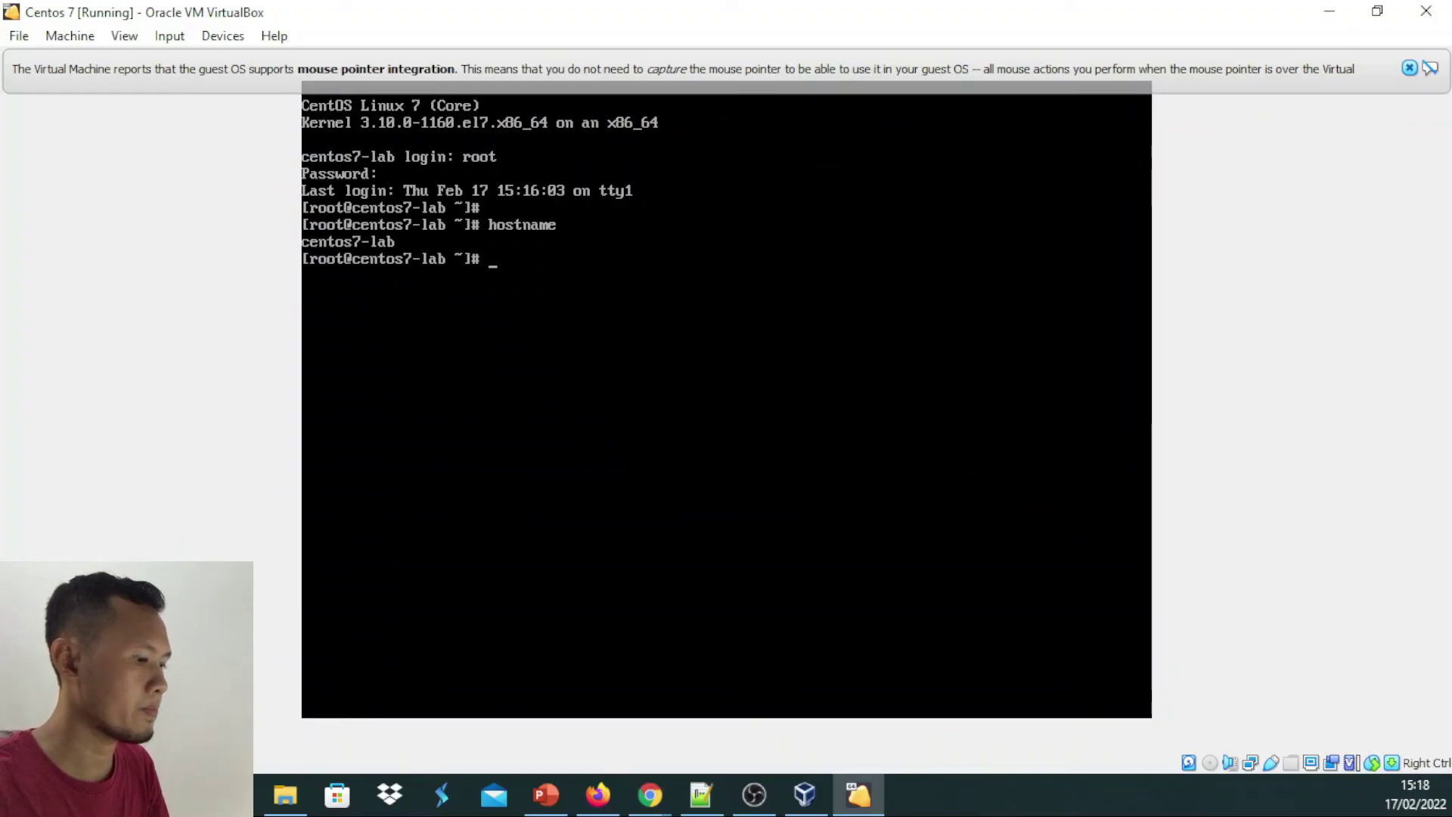
pyautogui.write('date')
pyautogui.press('Return')
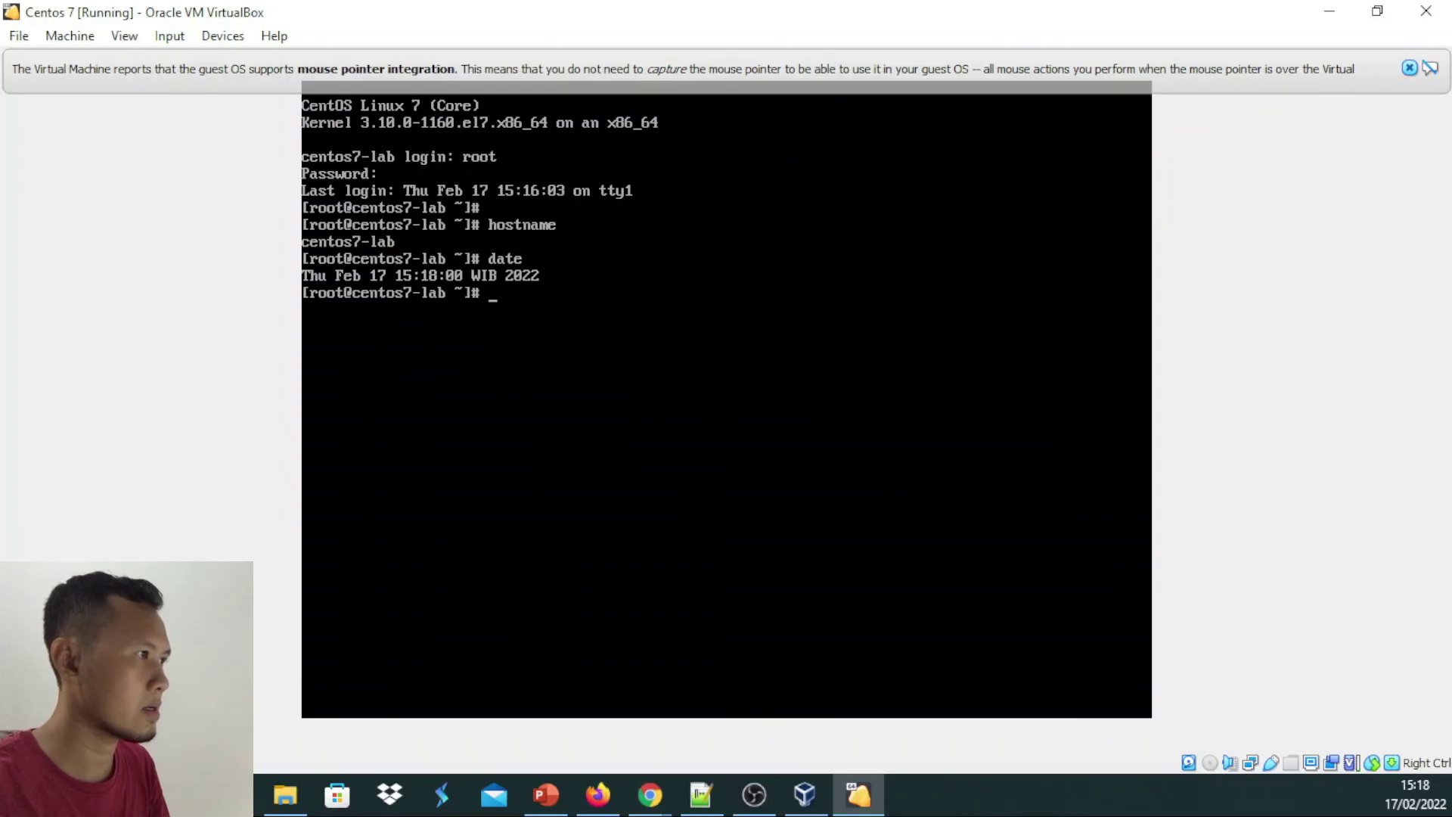